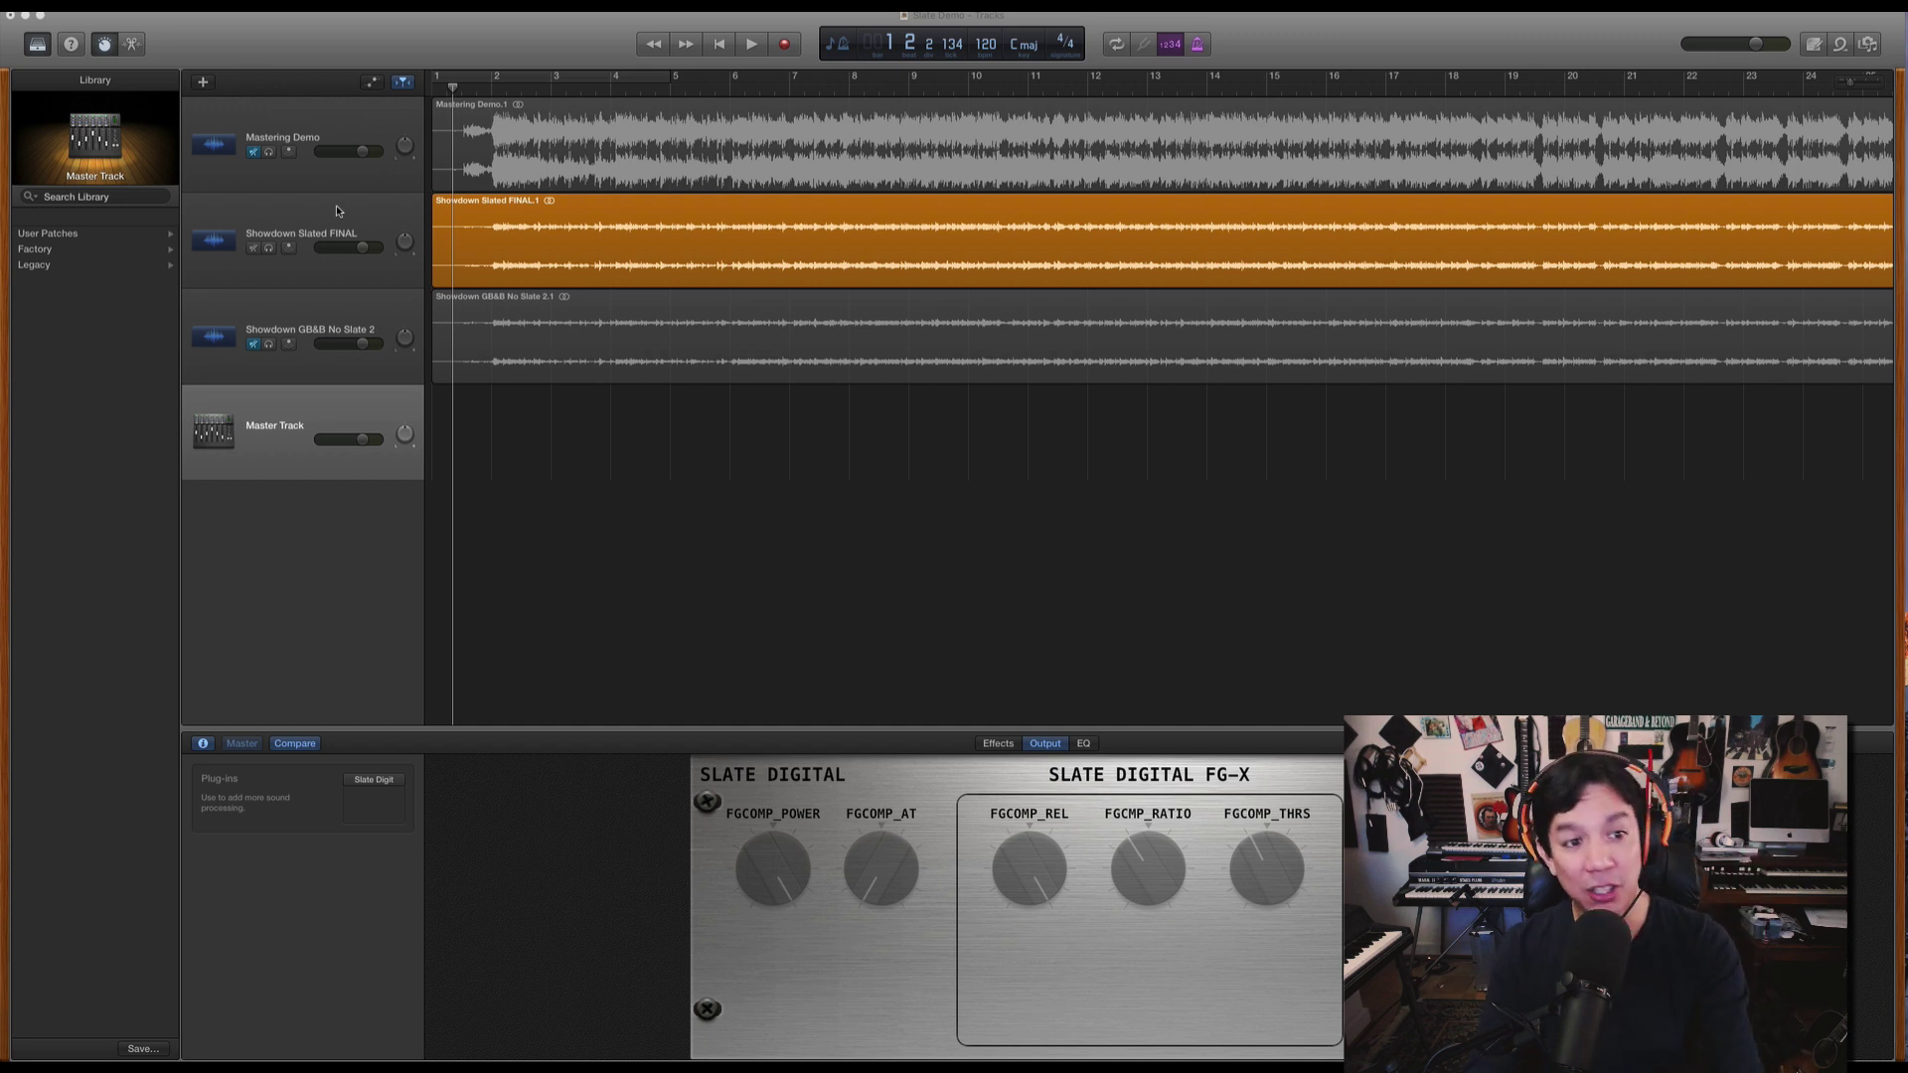
# Open the Slate Digital FG-X plug-in of the Master Track and raise its FG Level gain to about 2.8 dB during playback.
pyautogui.click(336, 204)
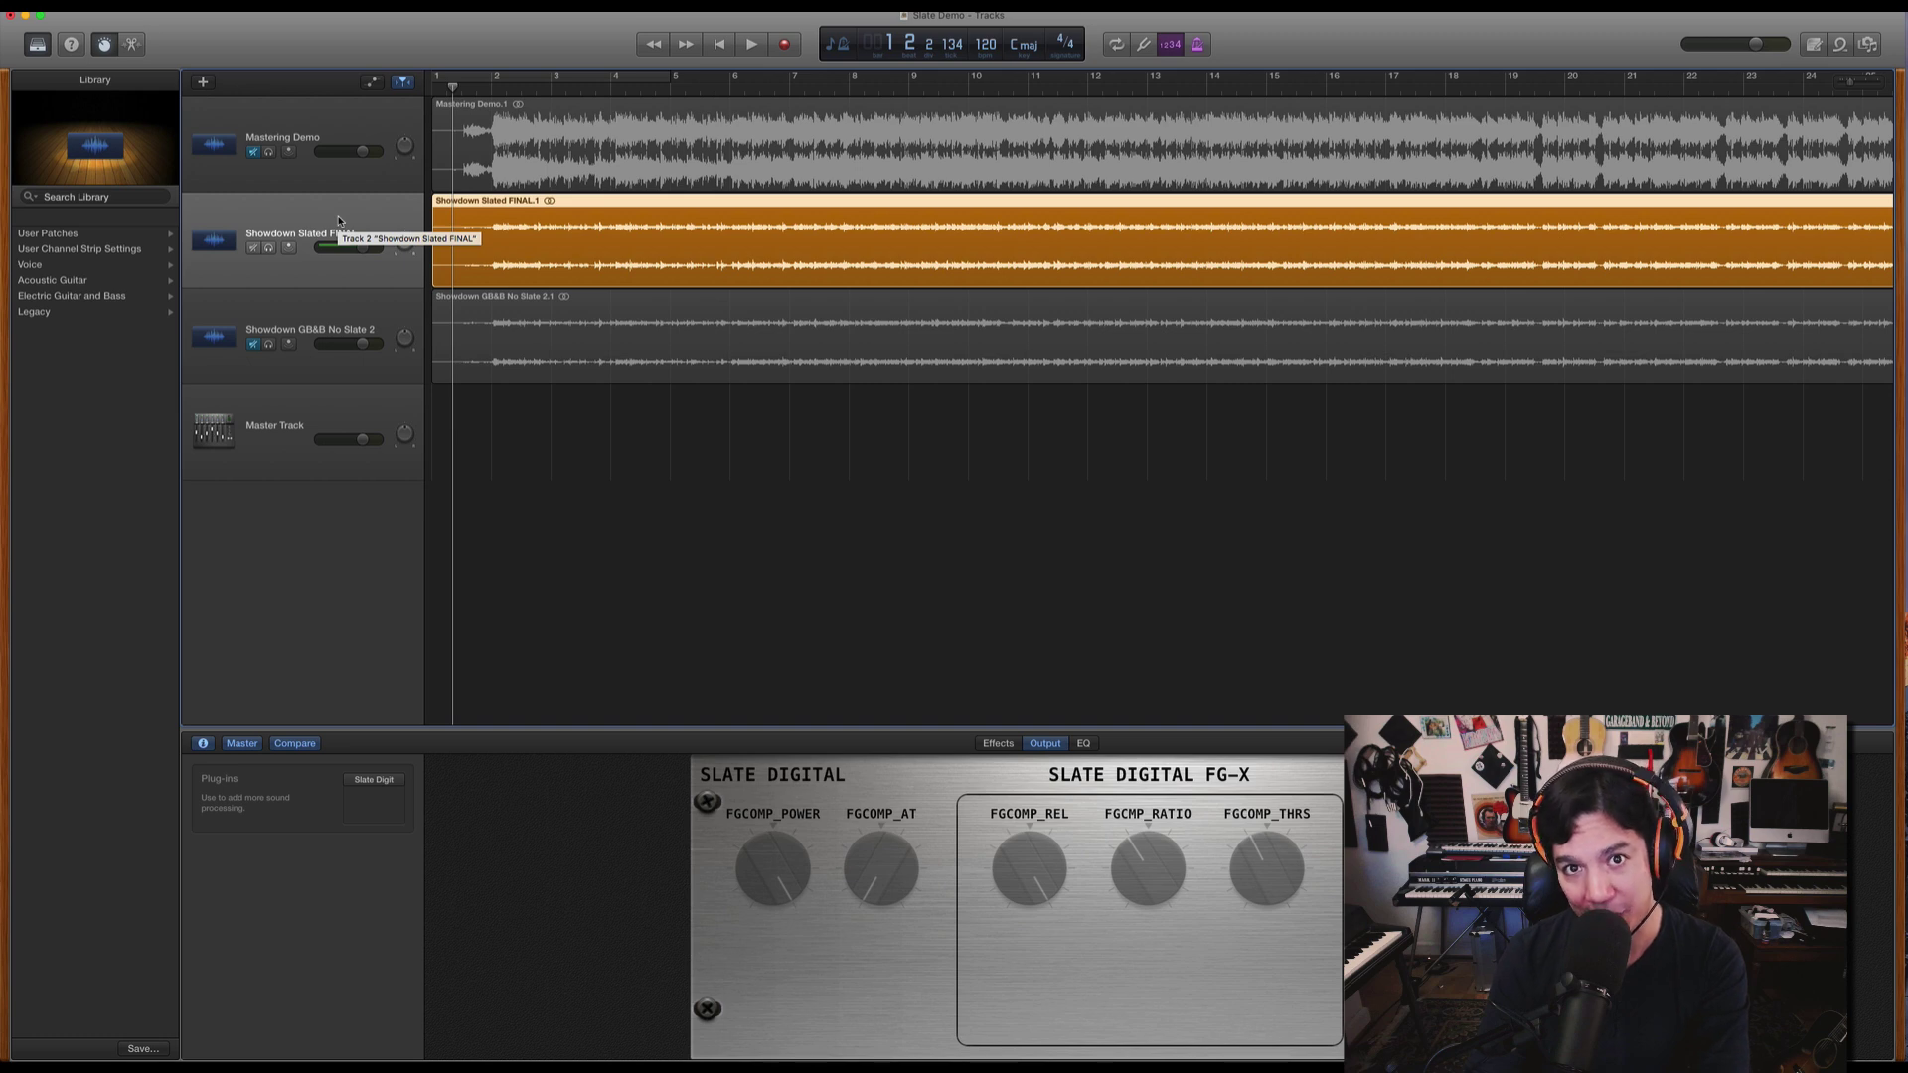
pyautogui.click(374, 779)
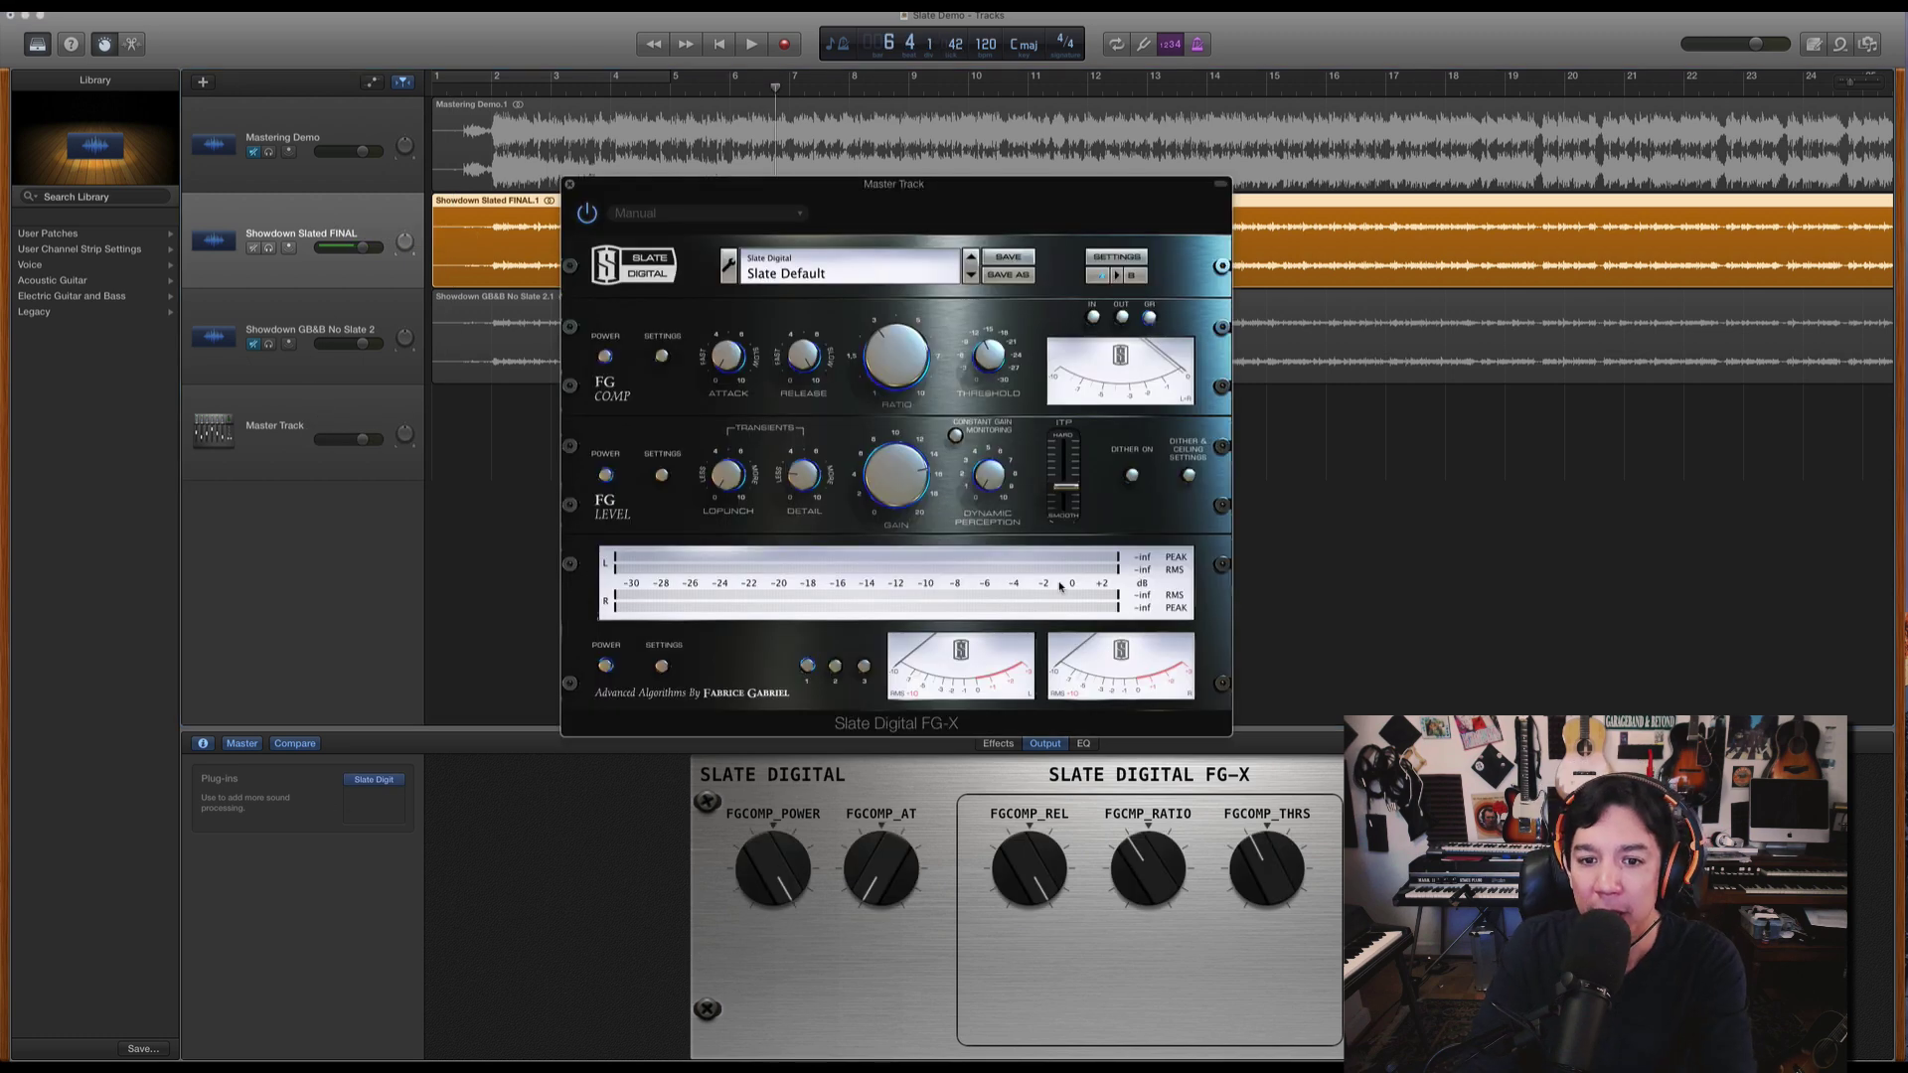
pyautogui.click(890, 480)
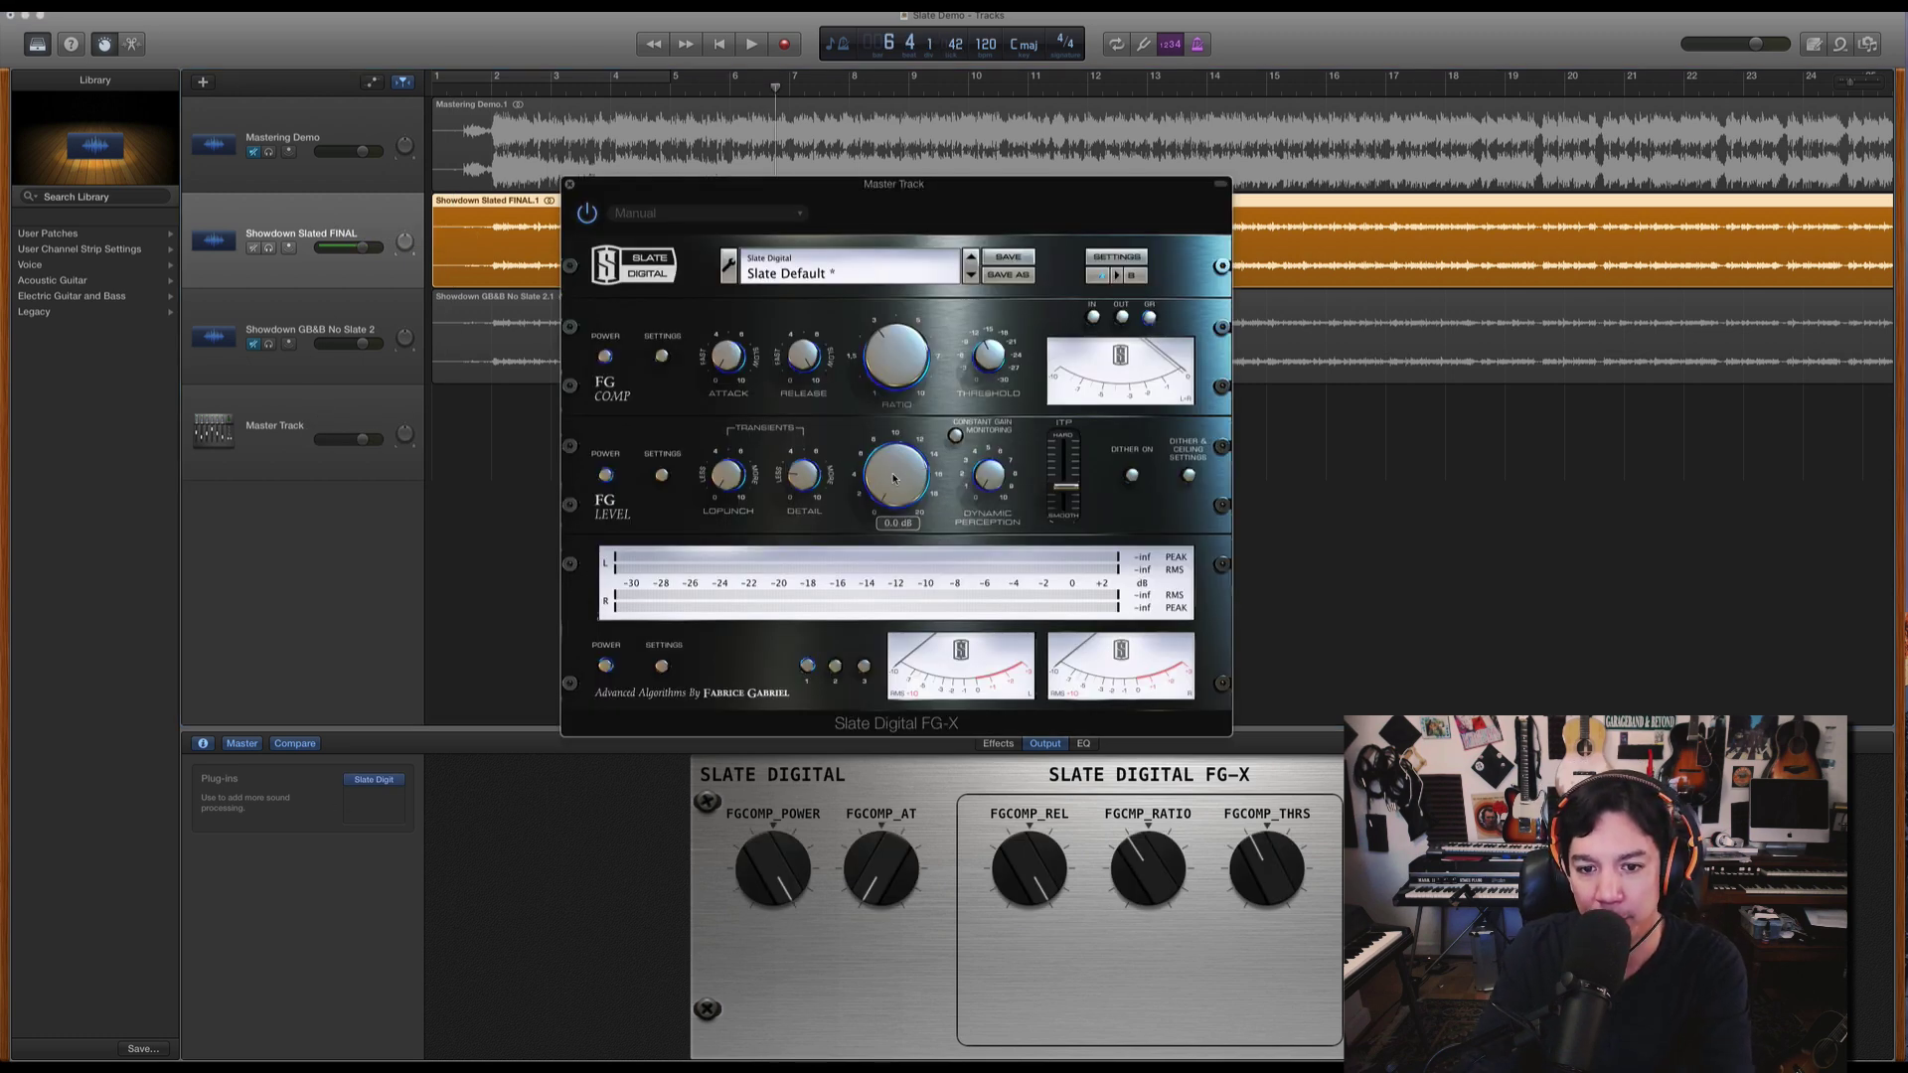
pyautogui.press('space')
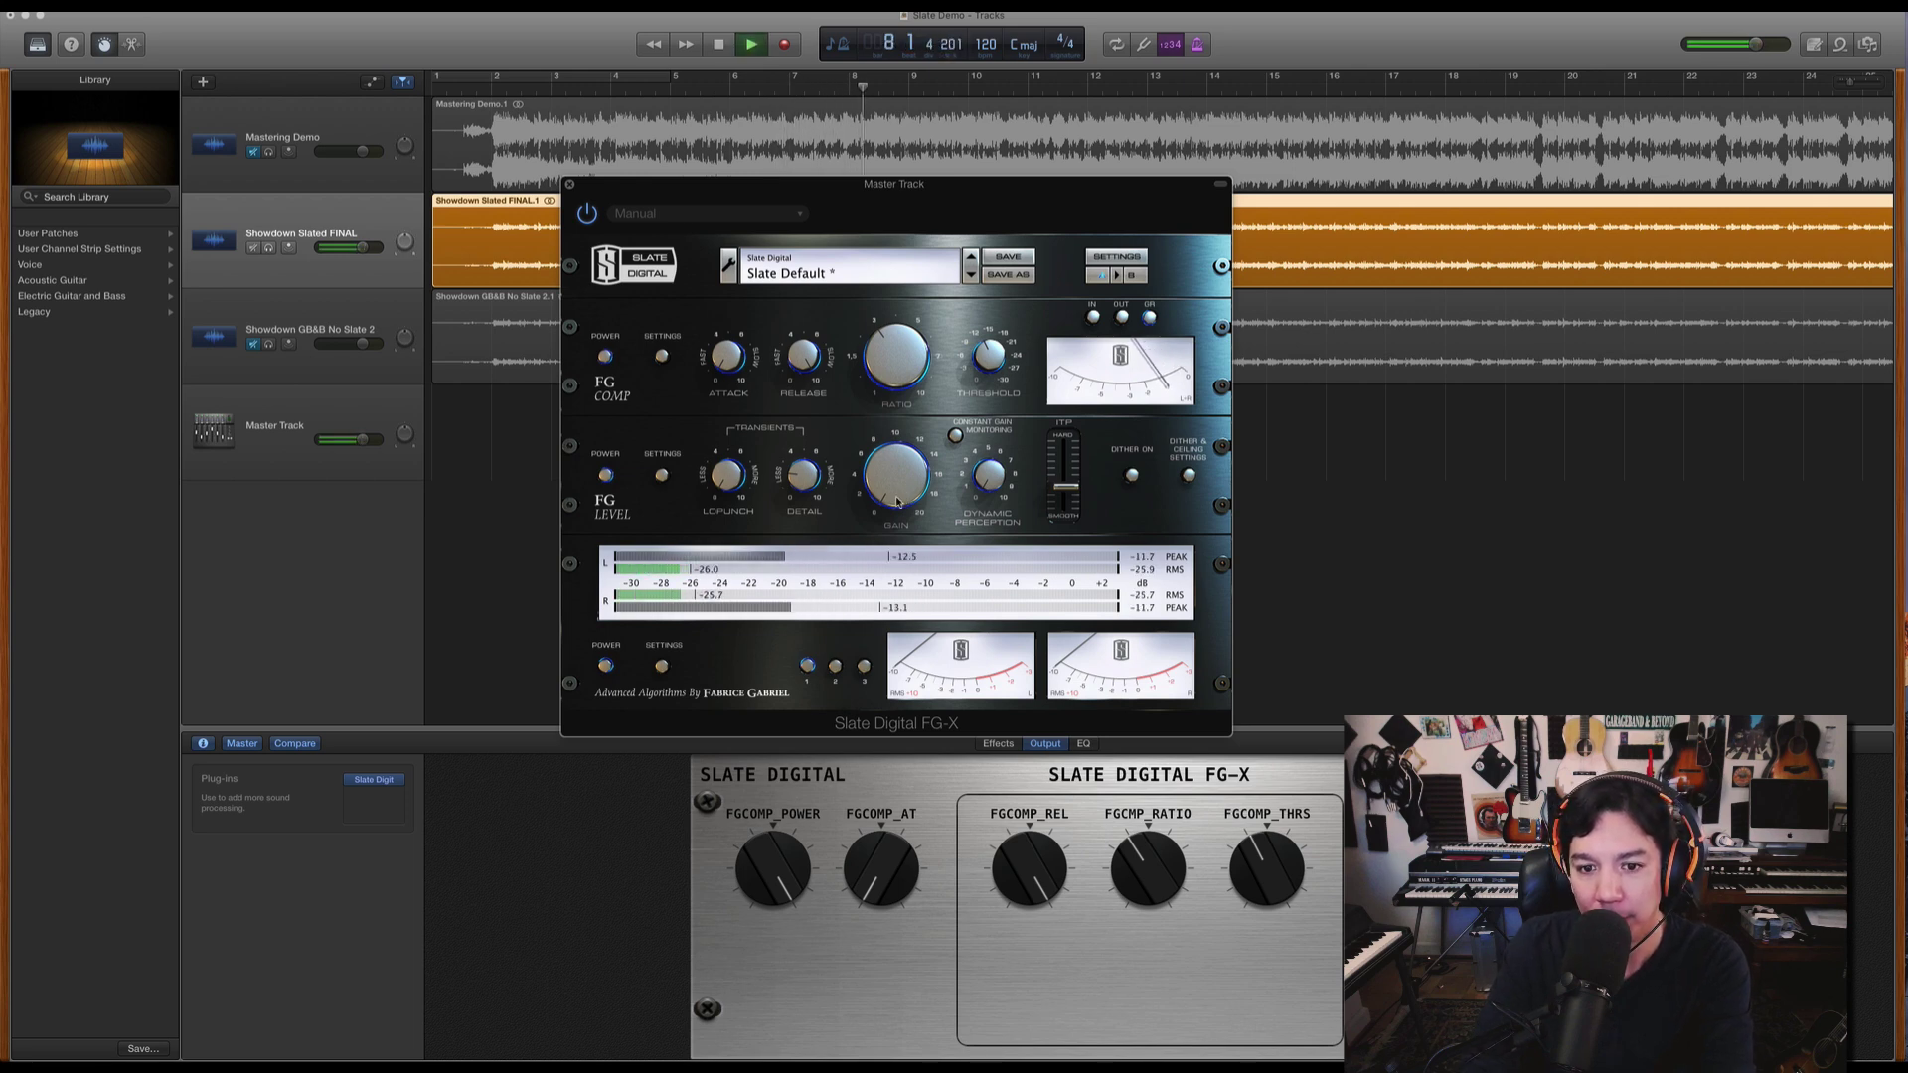
pyautogui.moveTo(902, 500); pyautogui.dragTo(892, 482)
pyautogui.press('space')
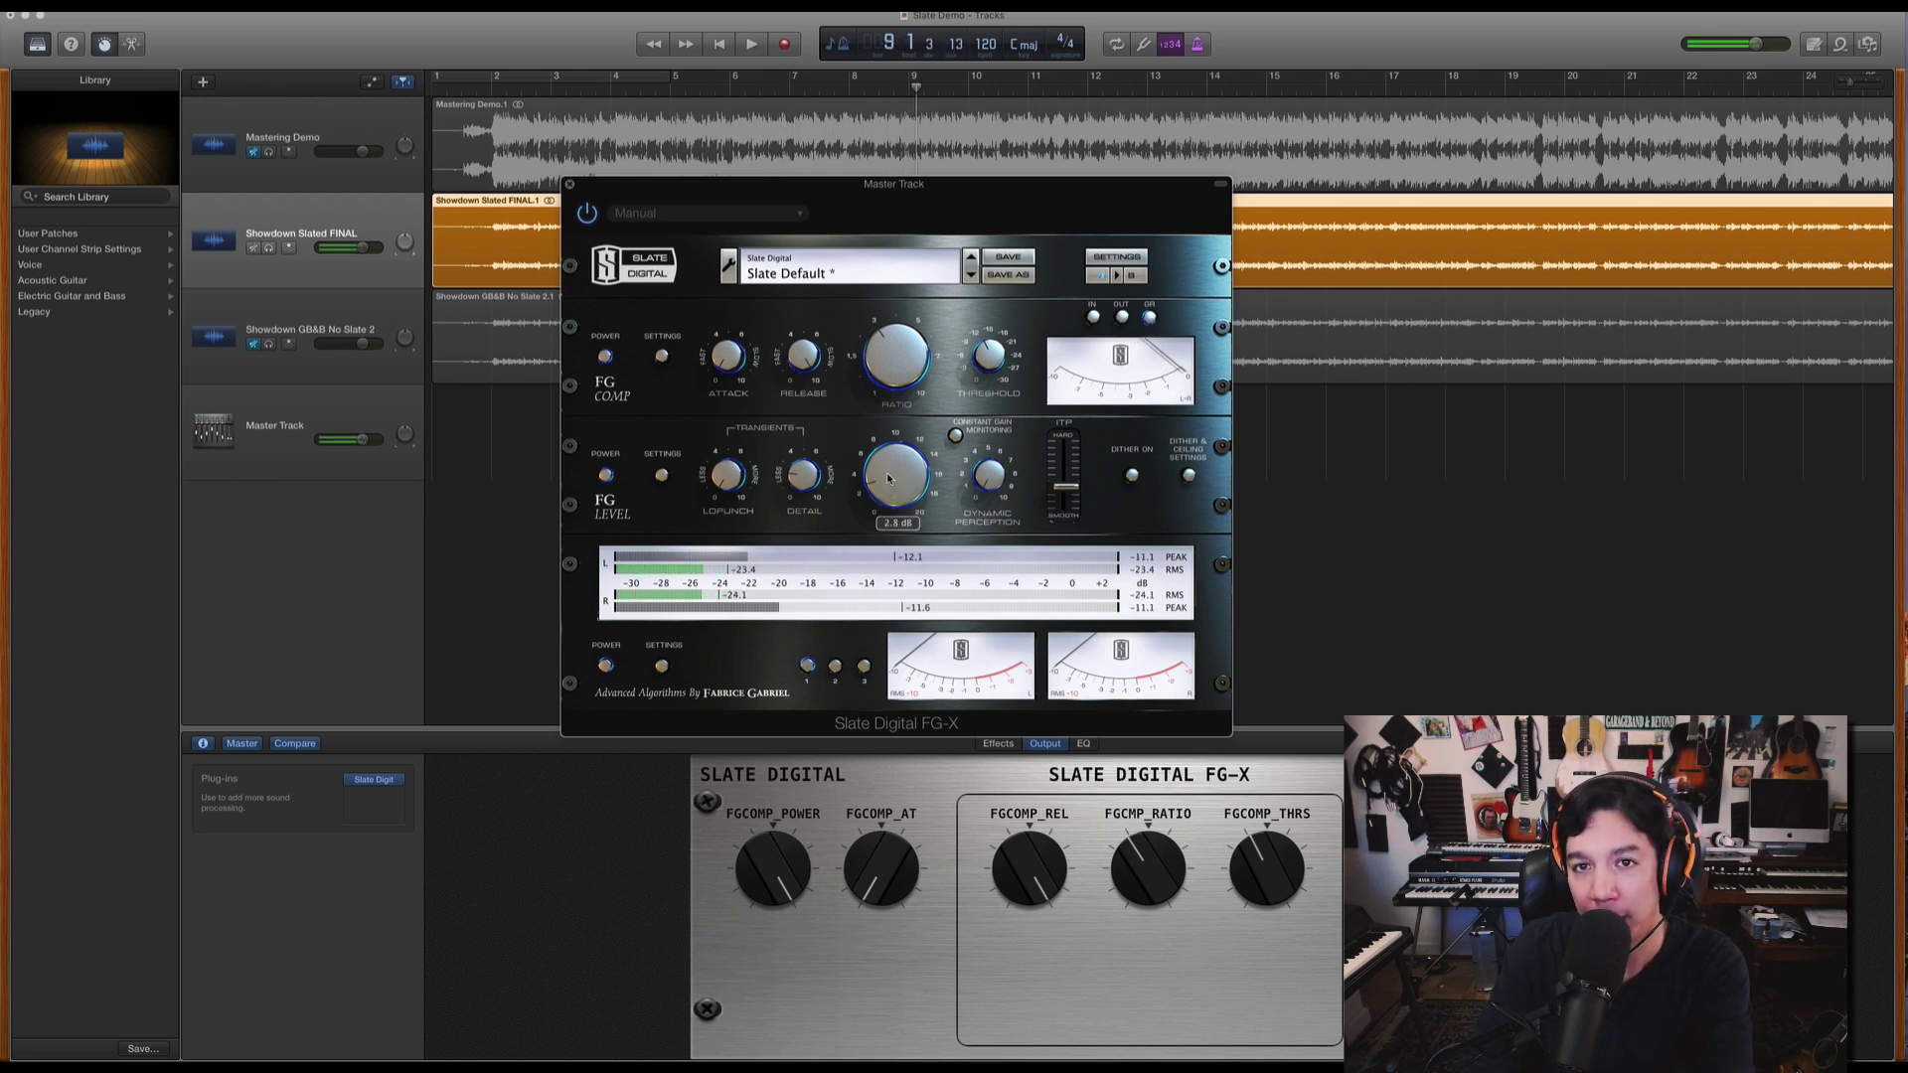
# Raise the FG Level gain considerably further while the song plays, then stop playback.
pyautogui.press('space')
pyautogui.moveTo(888, 486); pyautogui.dragTo(891, 419)
pyautogui.moveTo(899, 491); pyautogui.dragTo(906, 446)
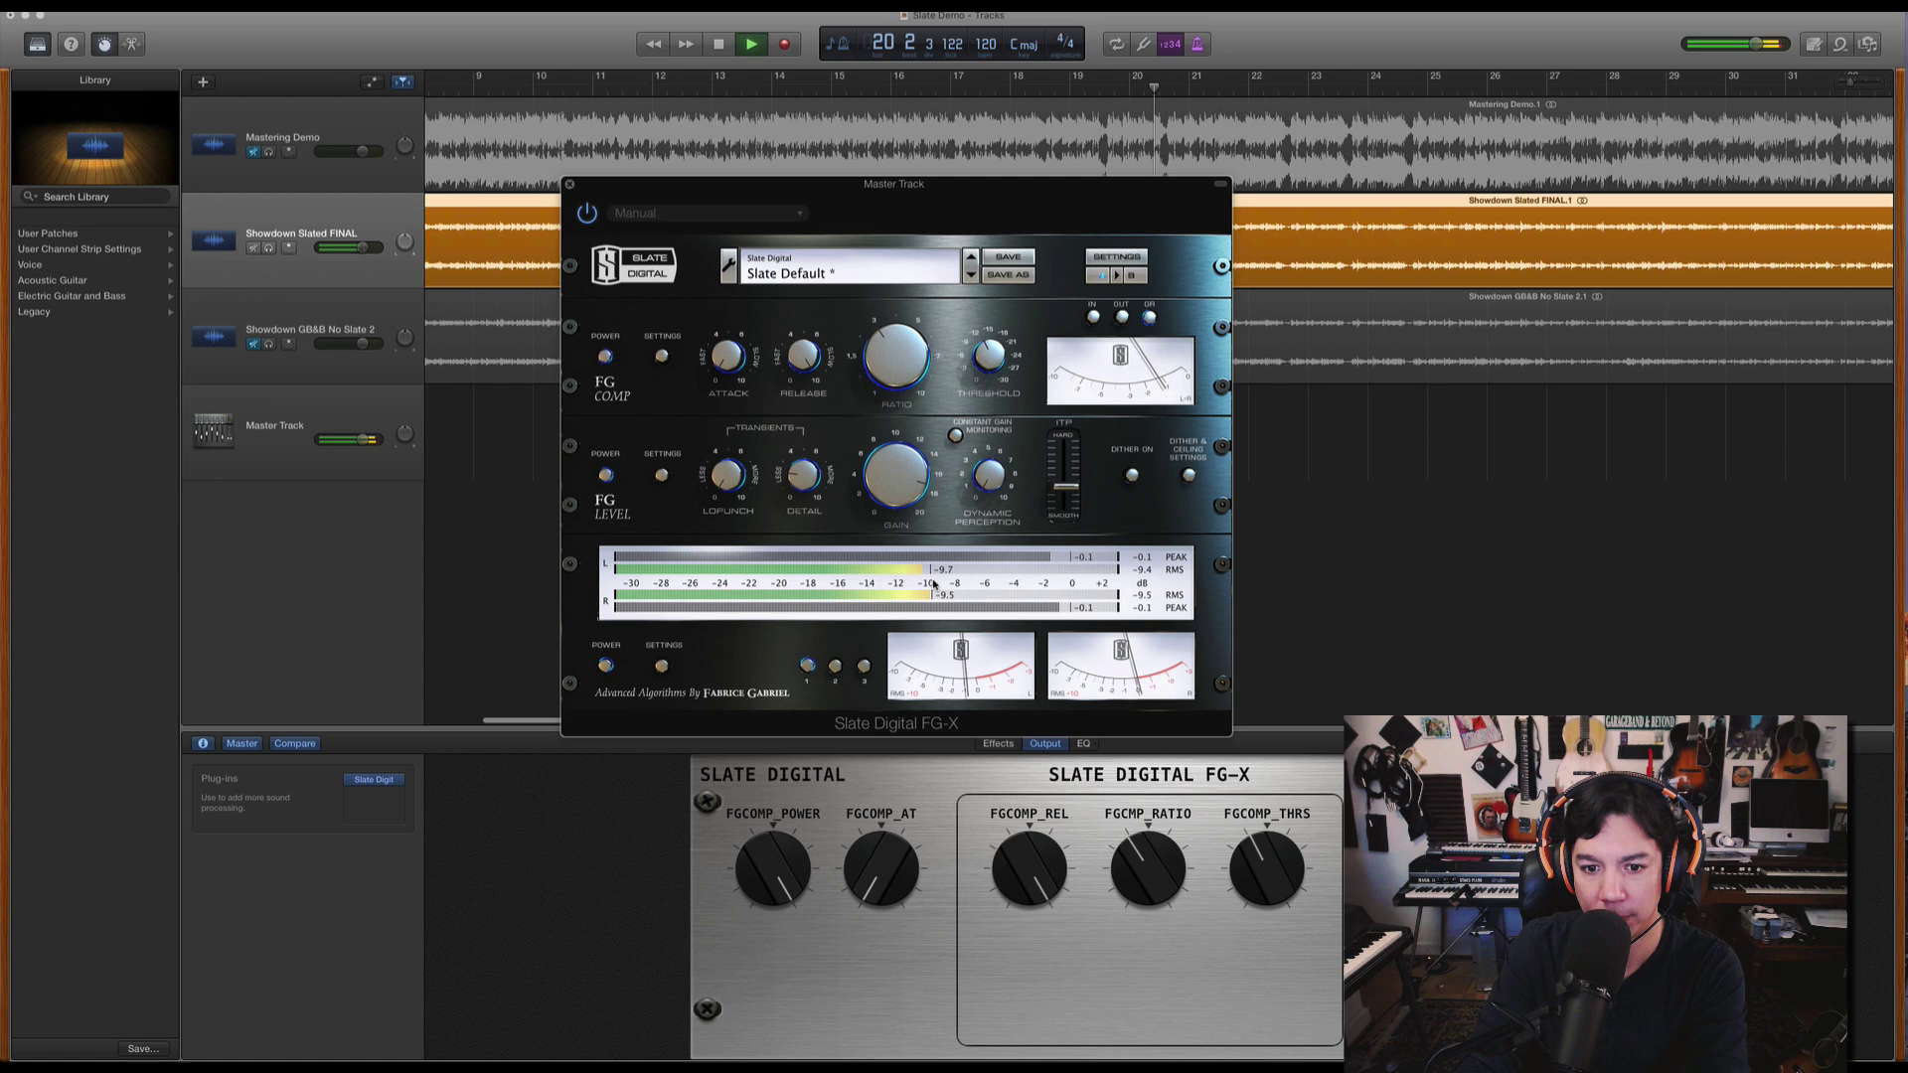
pyautogui.press('space')
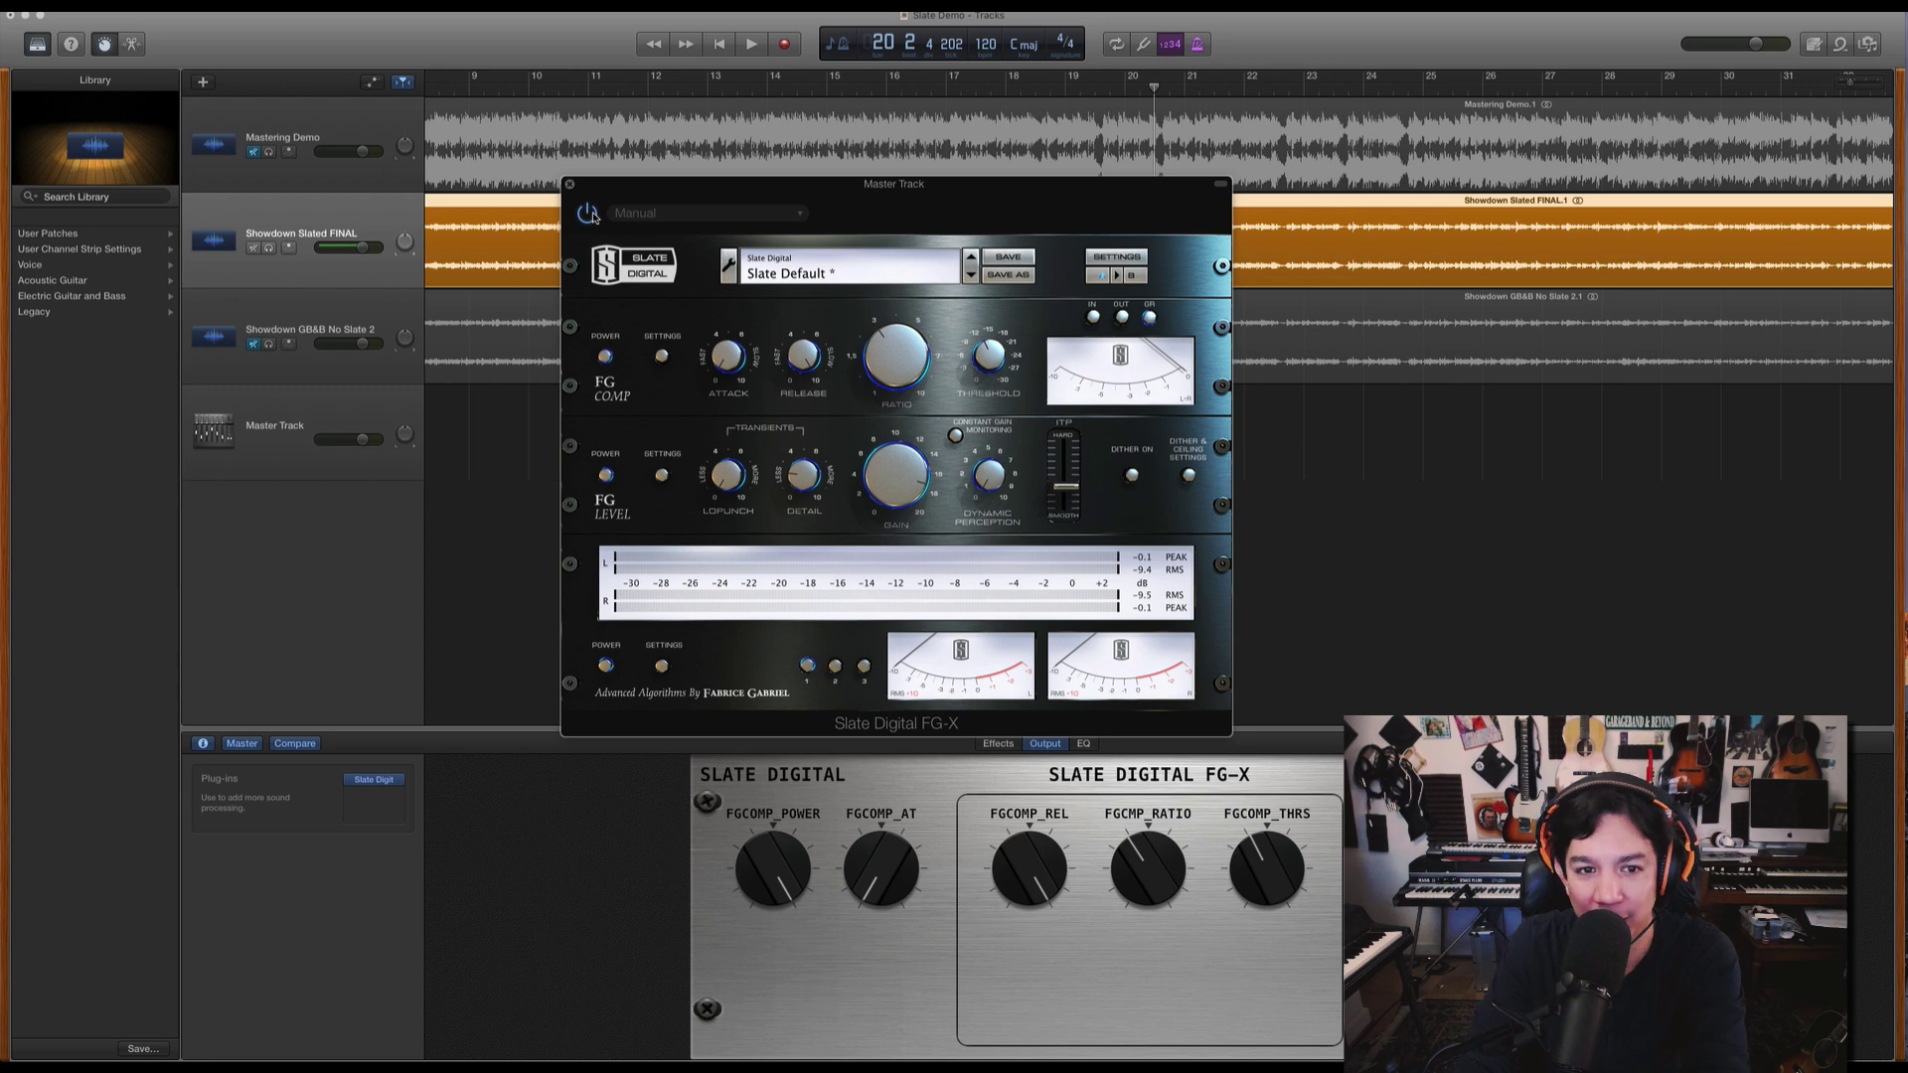
# Compare the song with FG-X bypassed and active during playback, leave the plug-in bypassed and close its window.
pyautogui.press('space')
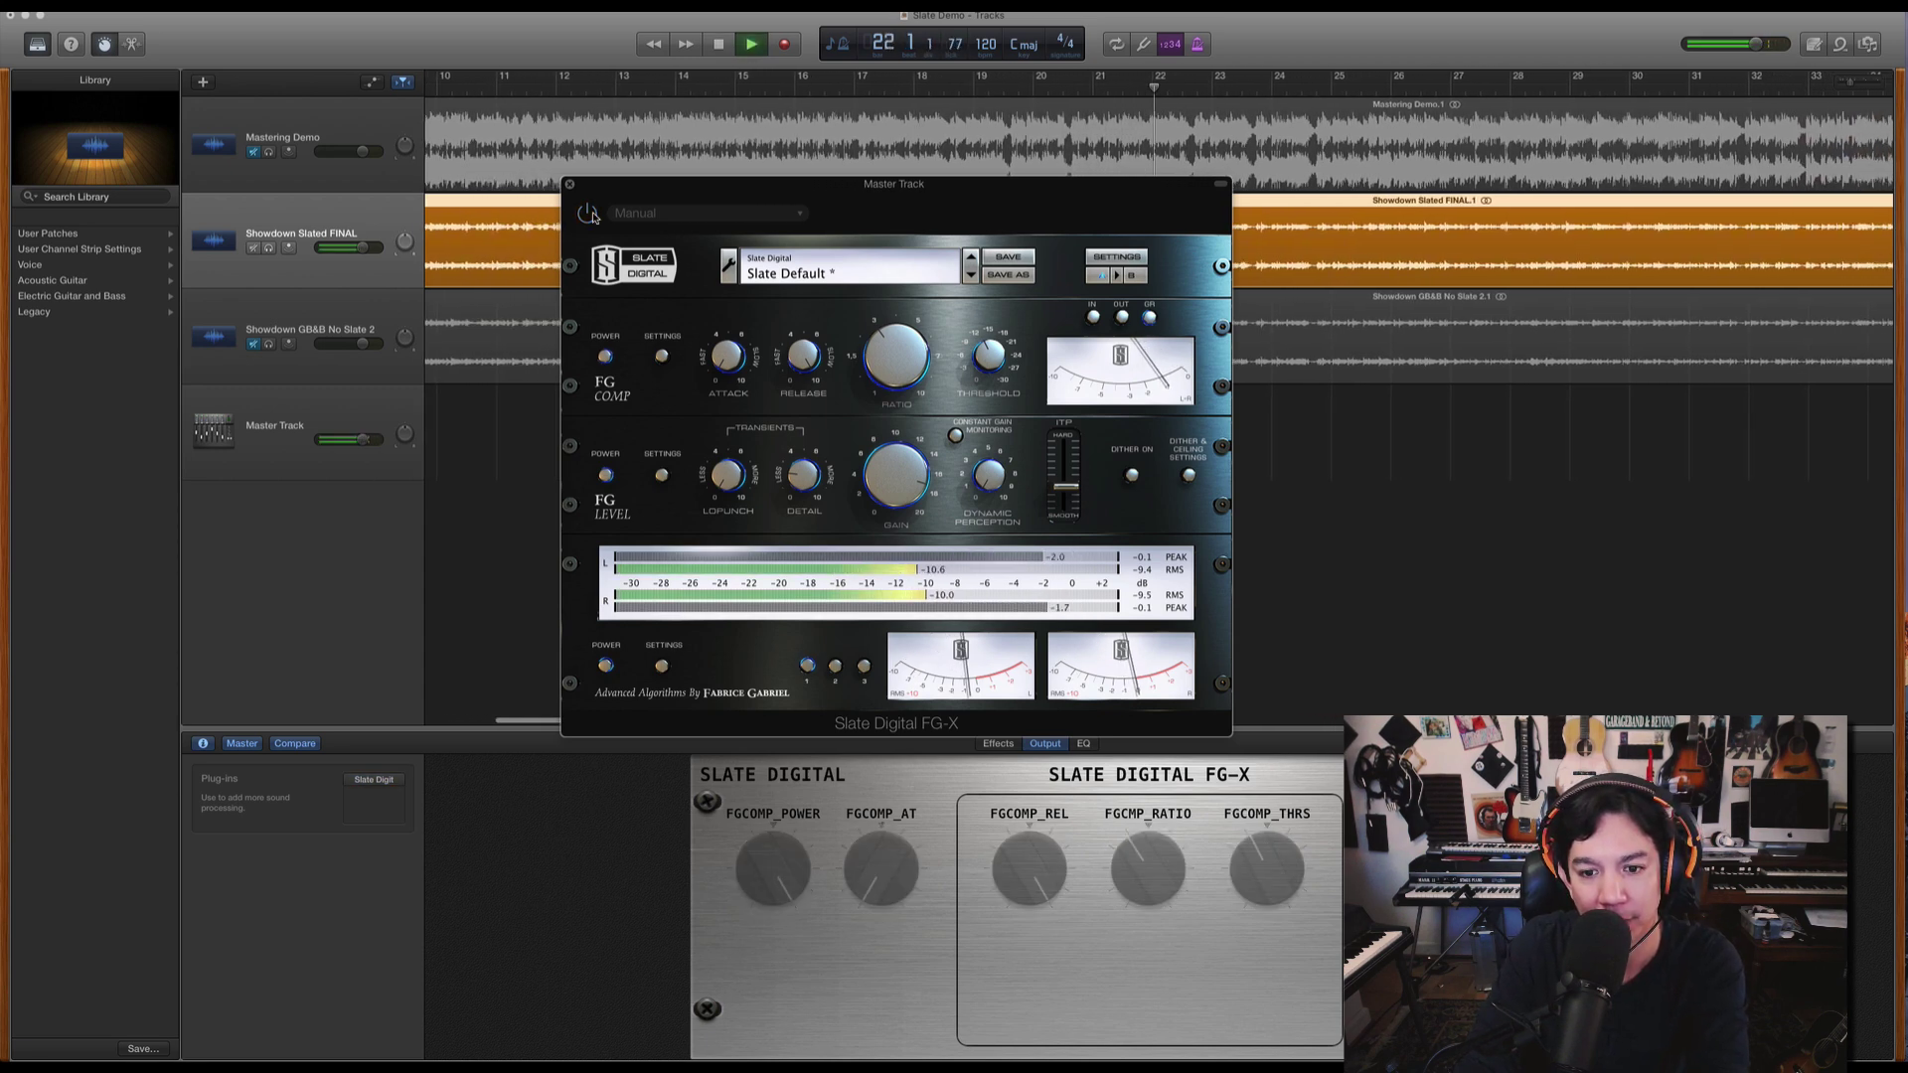
pyautogui.click(588, 214)
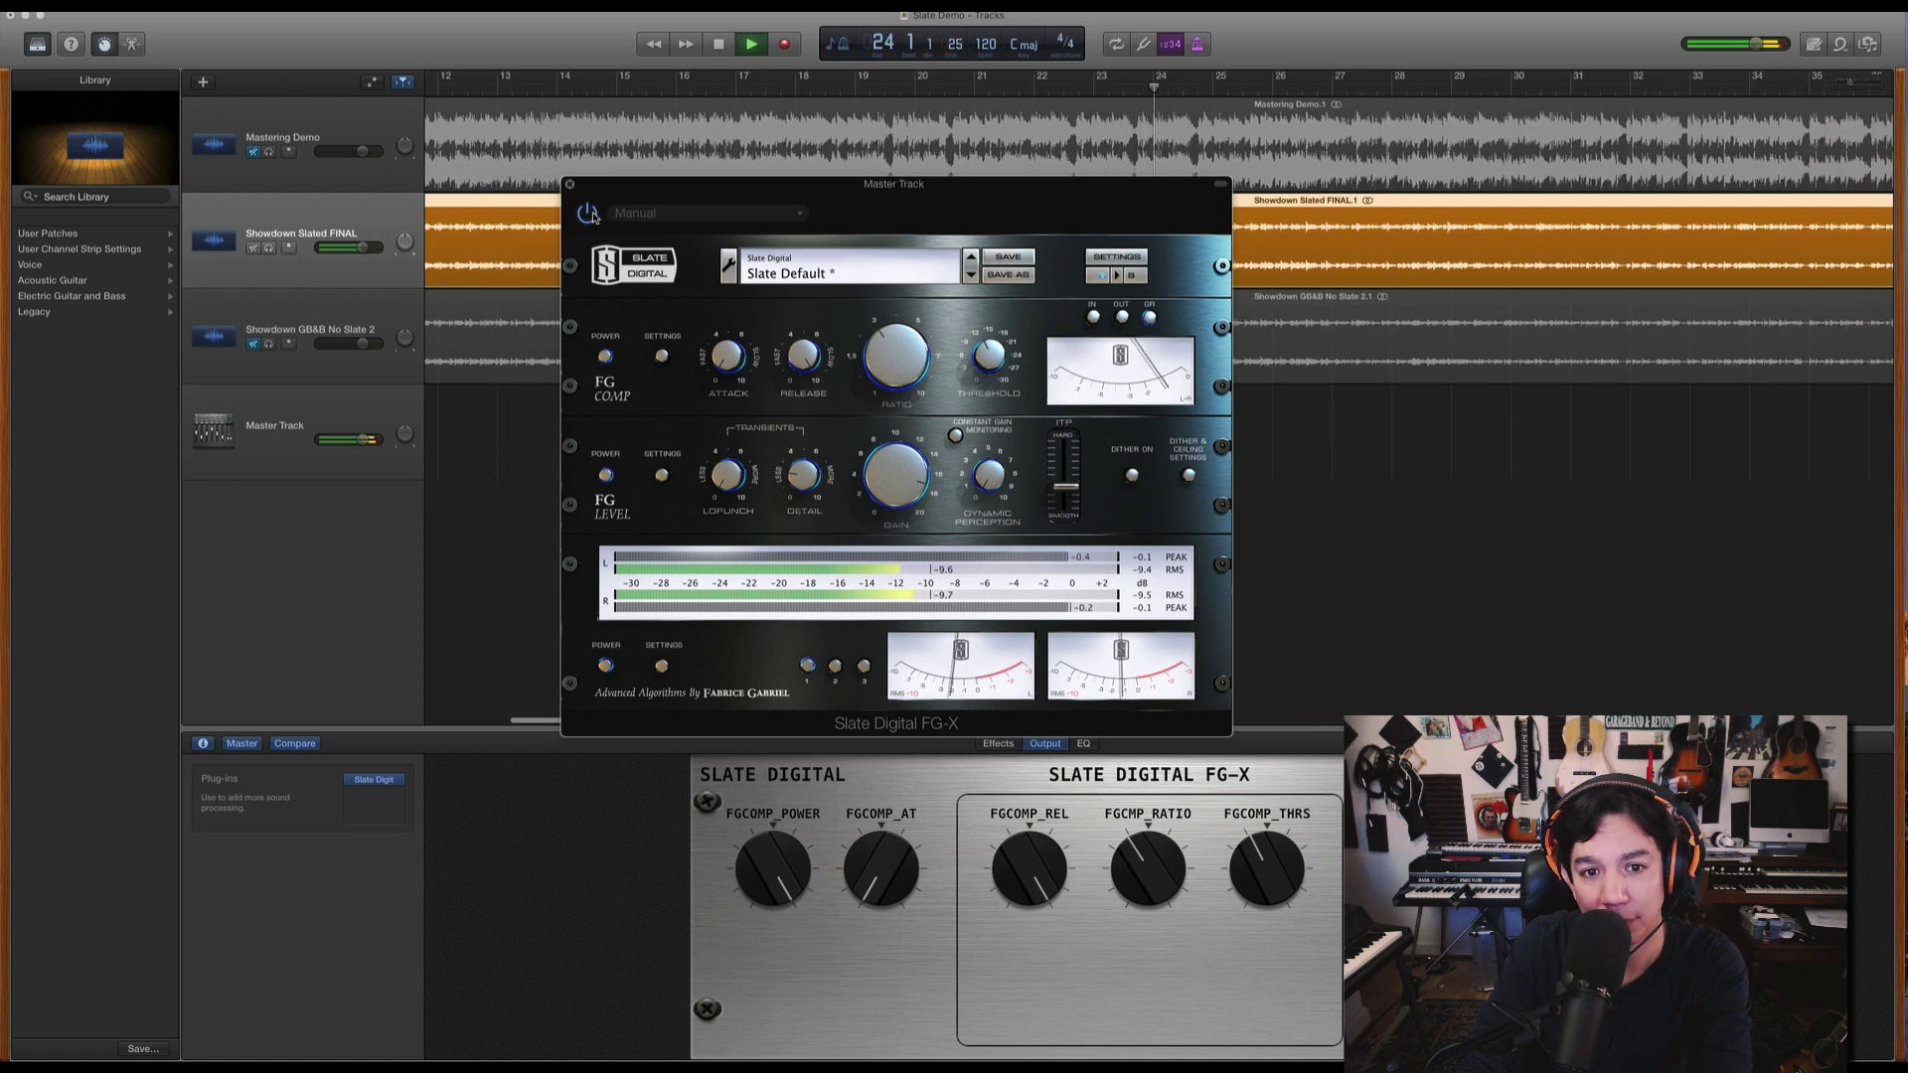
pyautogui.press('space')
pyautogui.click(589, 213)
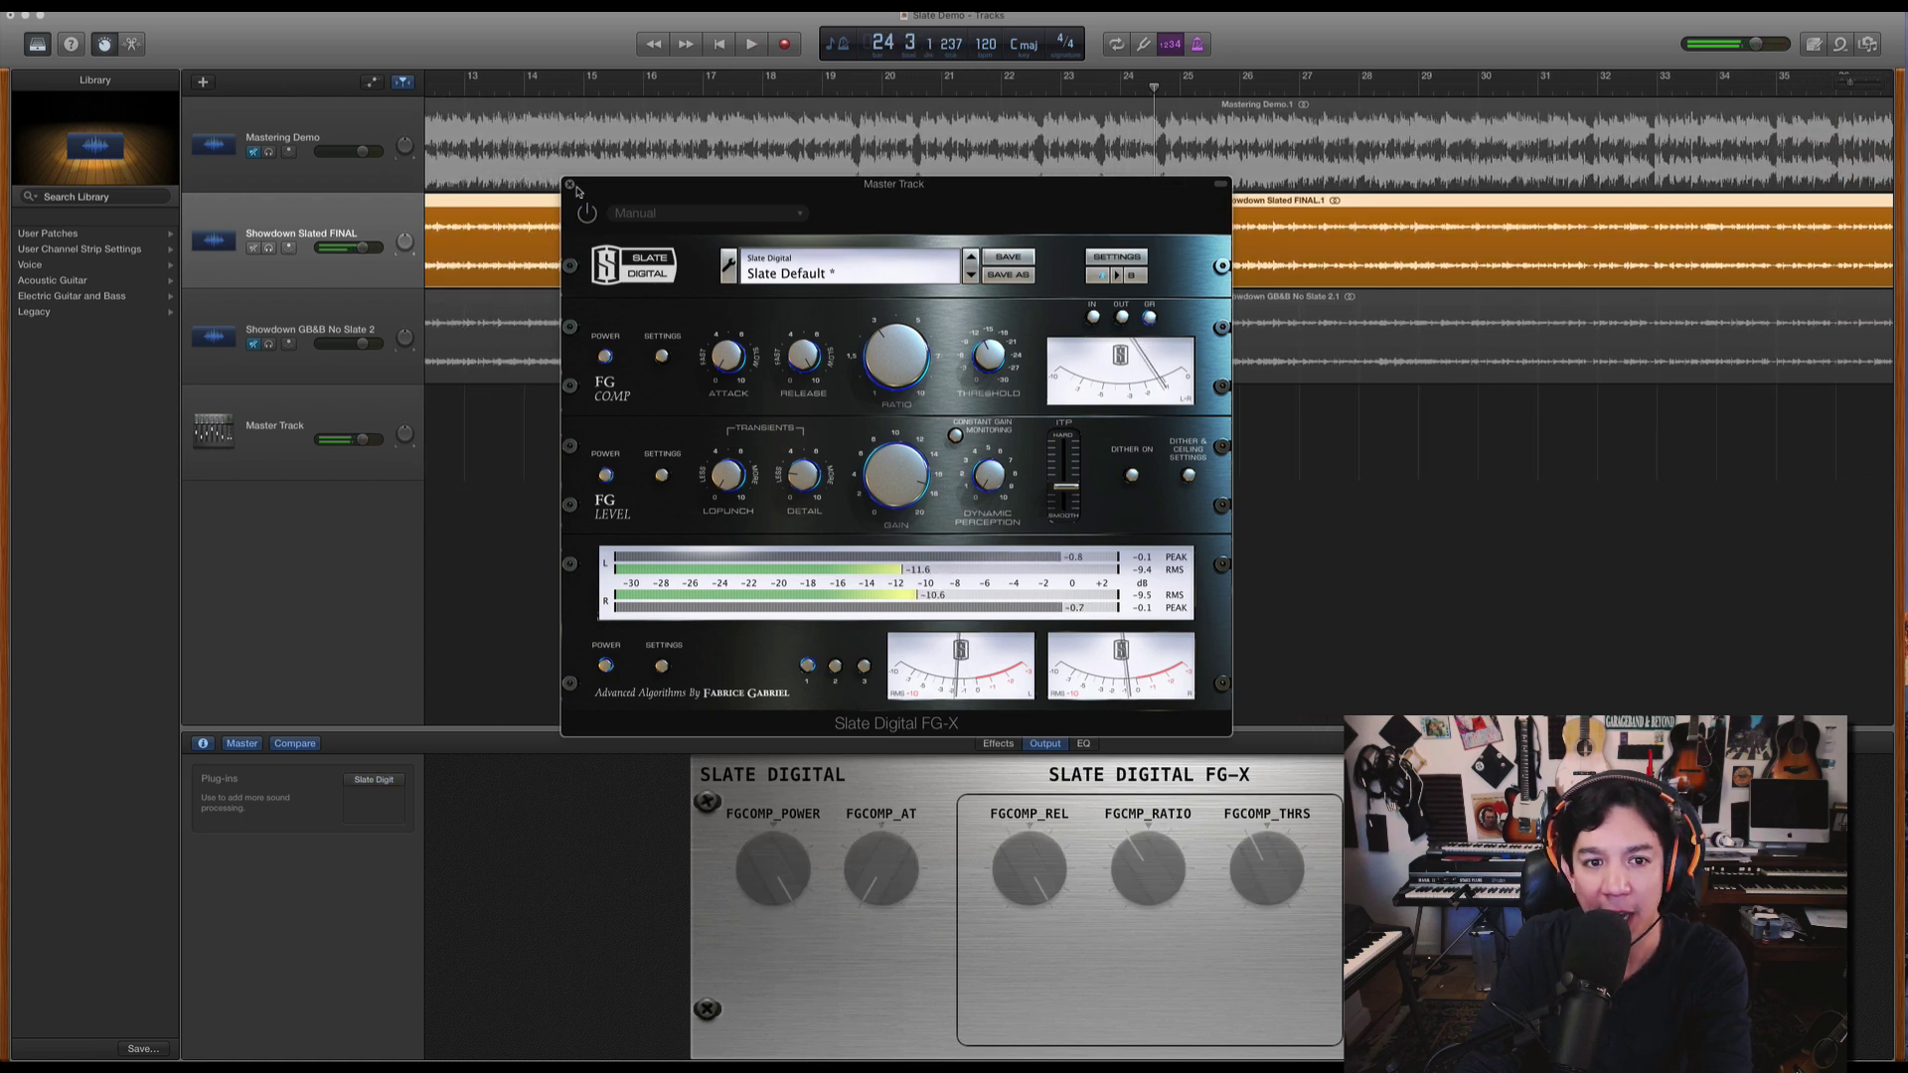
pyautogui.click(570, 186)
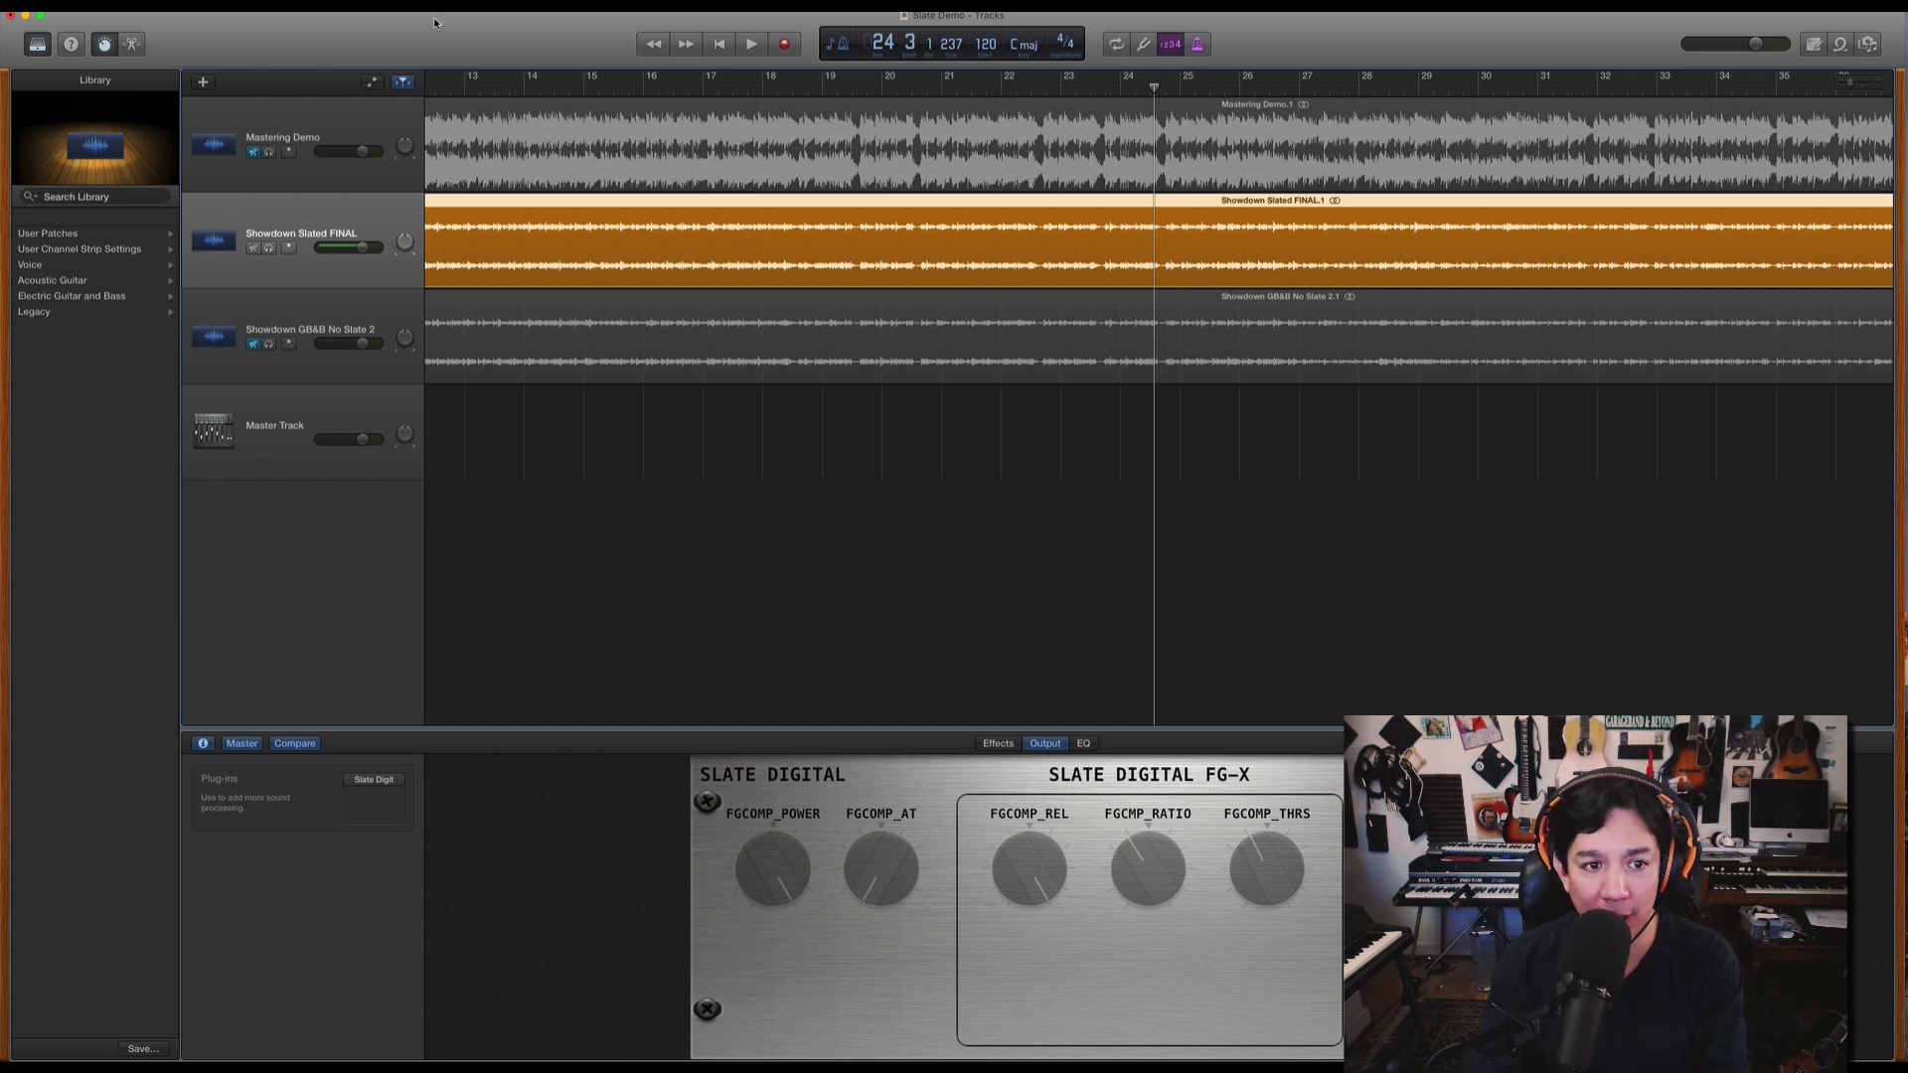
# Reopen FG-X, adjust the FG Comp release and FG Level gain knobs, and close the plug-in window.
pyautogui.click(369, 783)
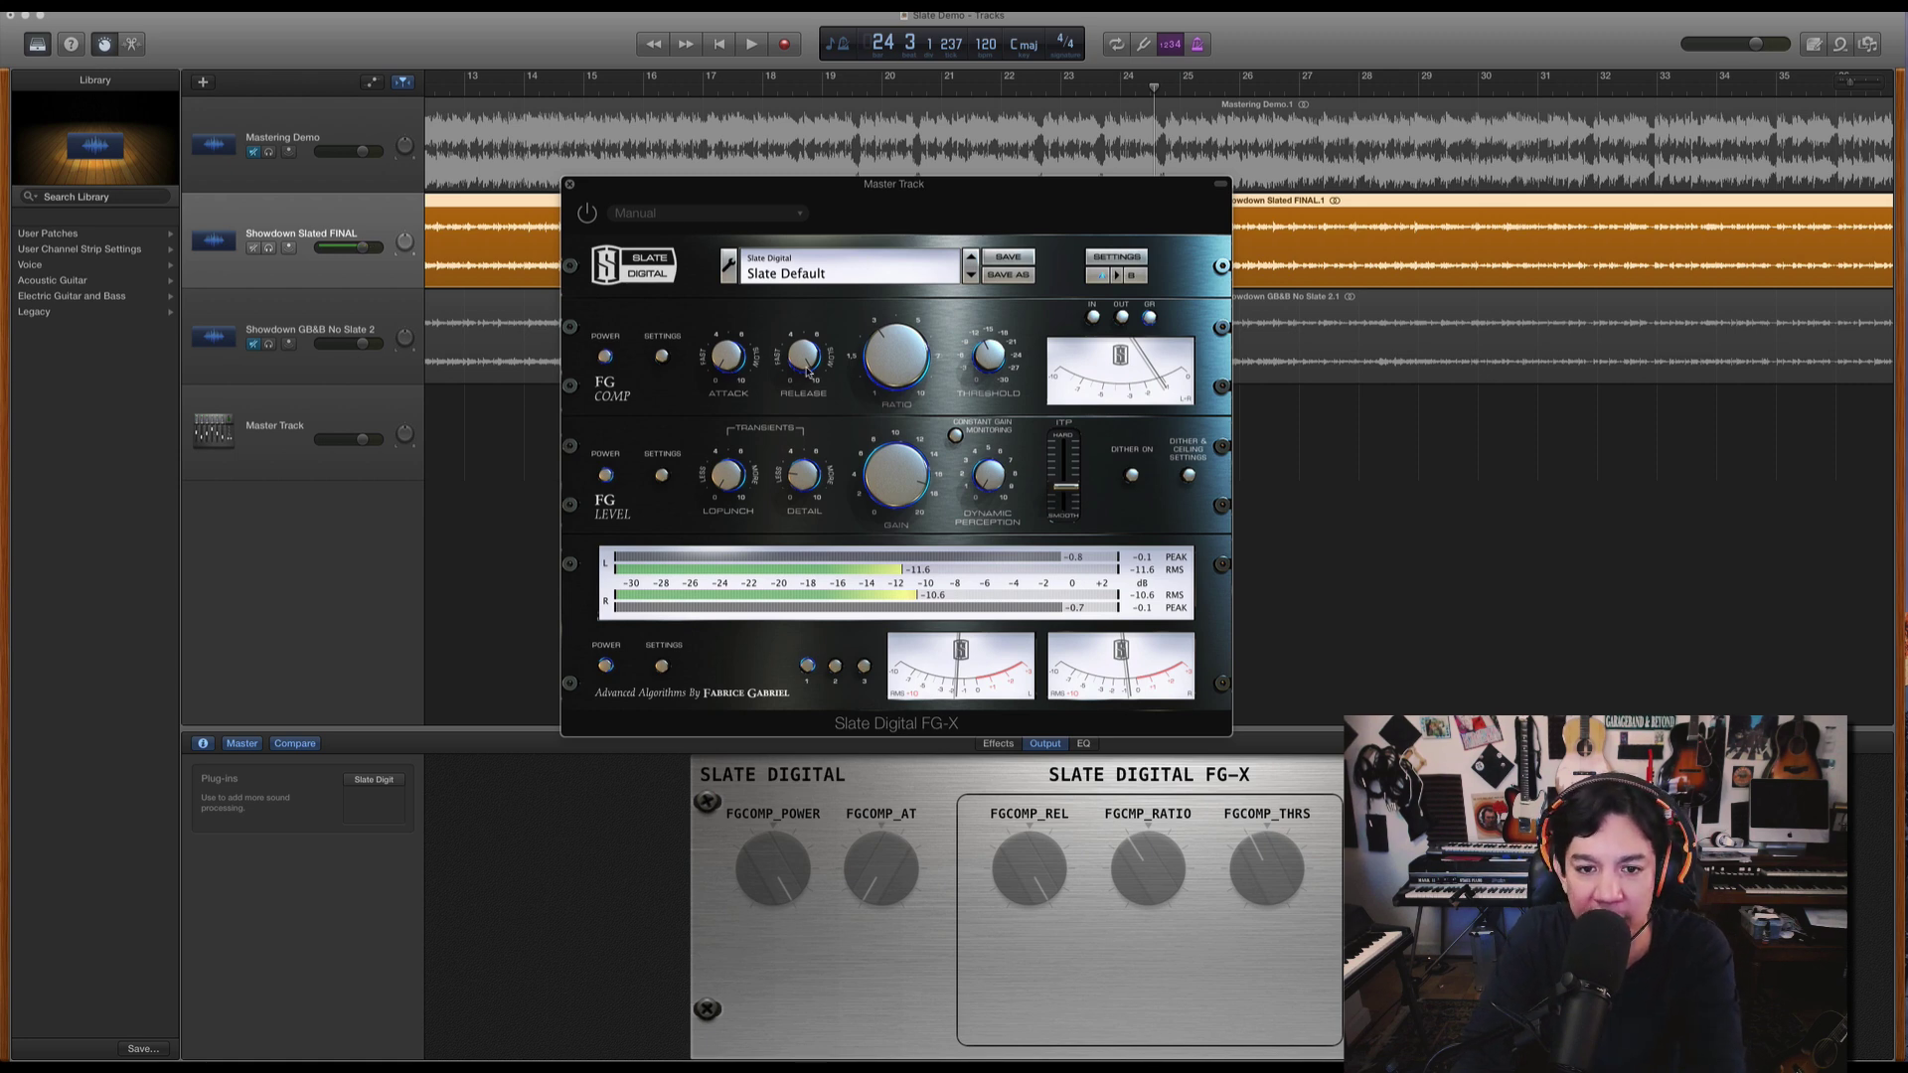
pyautogui.moveTo(807, 371); pyautogui.dragTo(821, 337)
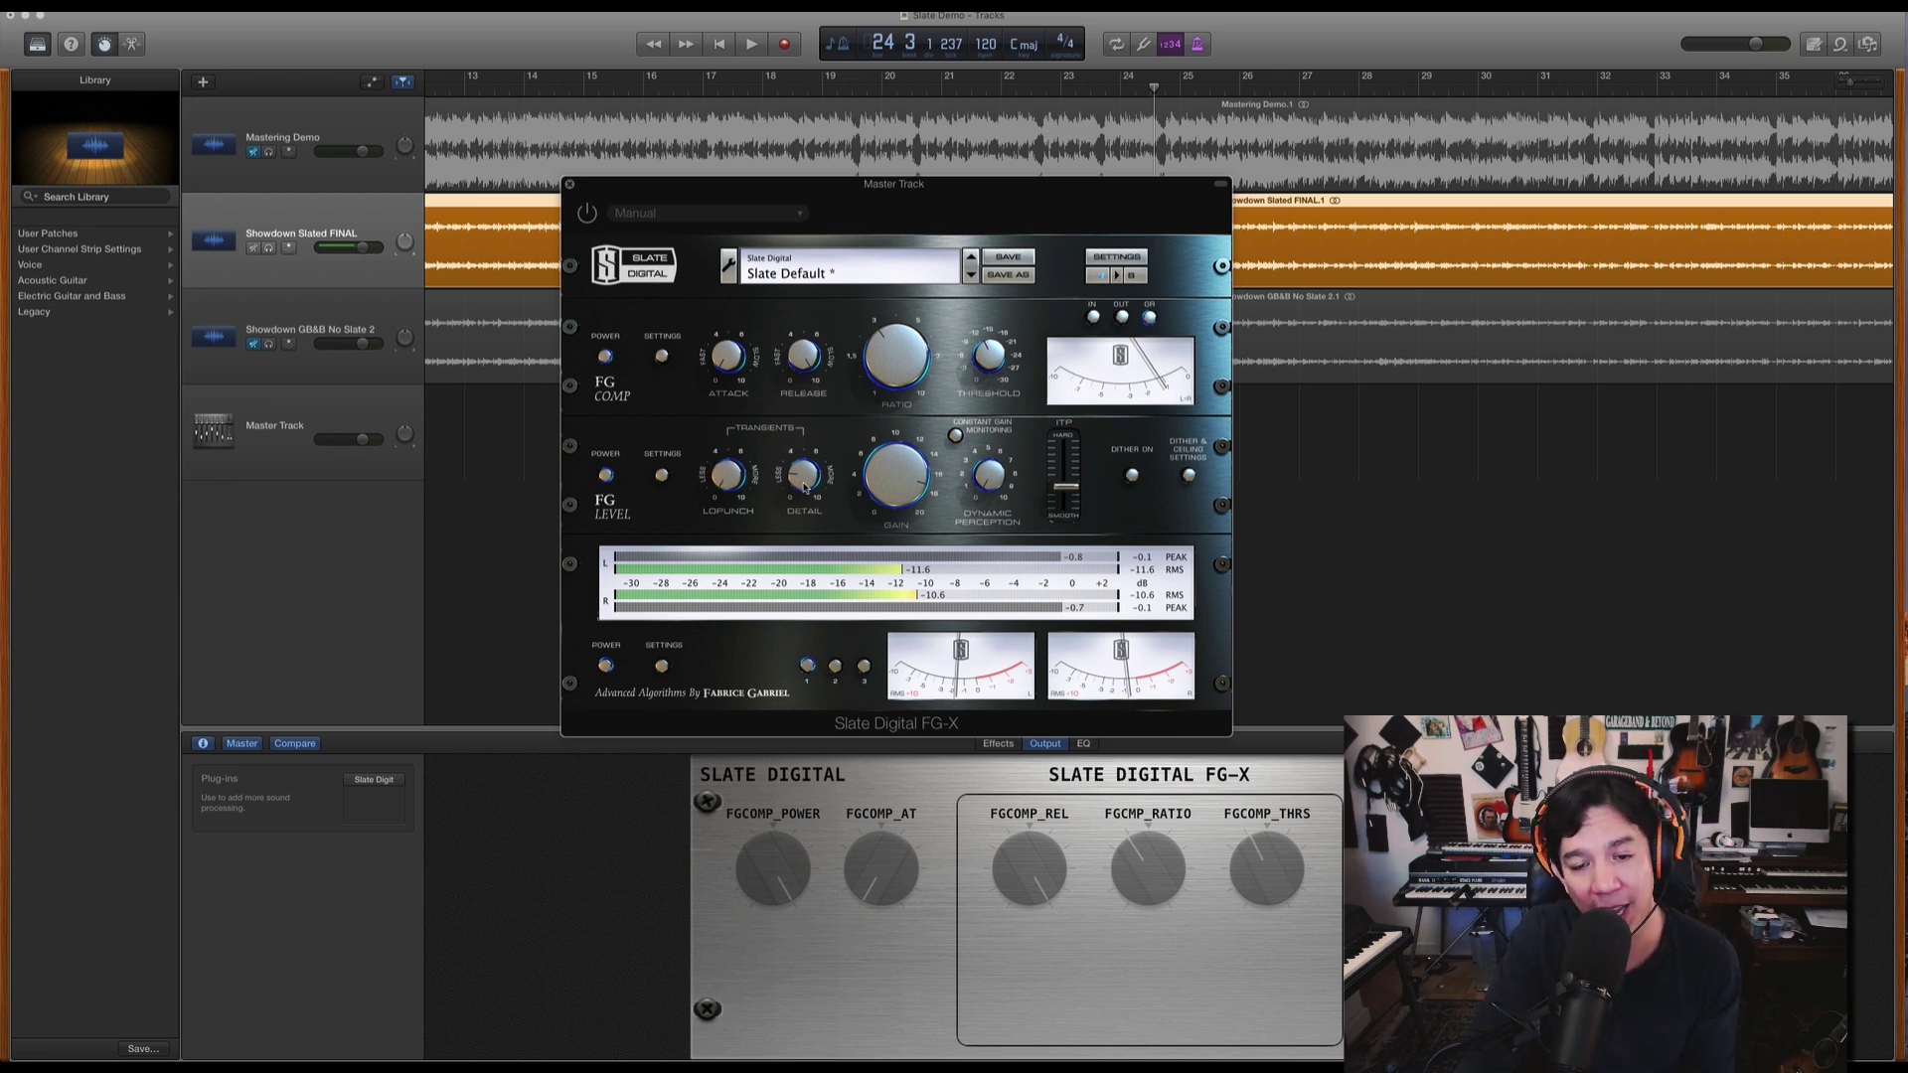
pyautogui.moveTo(895, 469); pyautogui.dragTo(899, 505)
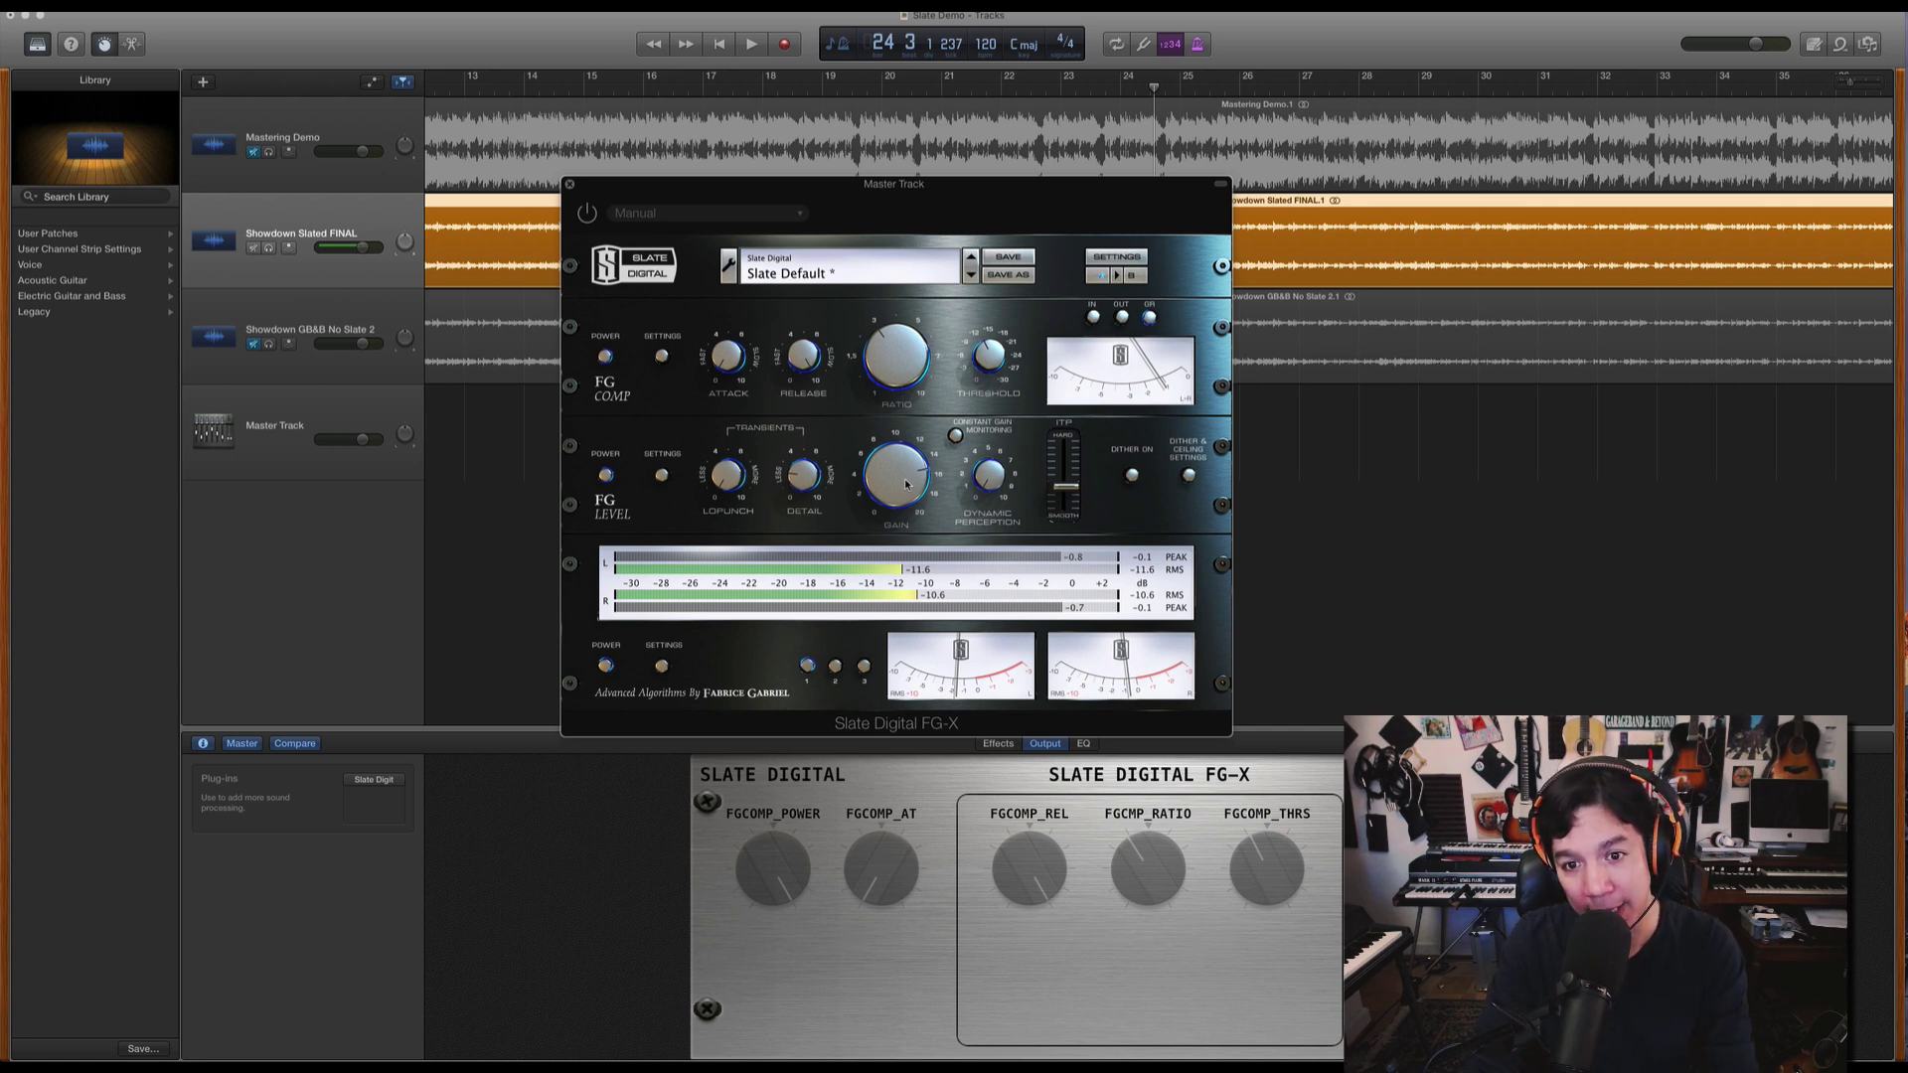
pyautogui.click(568, 186)
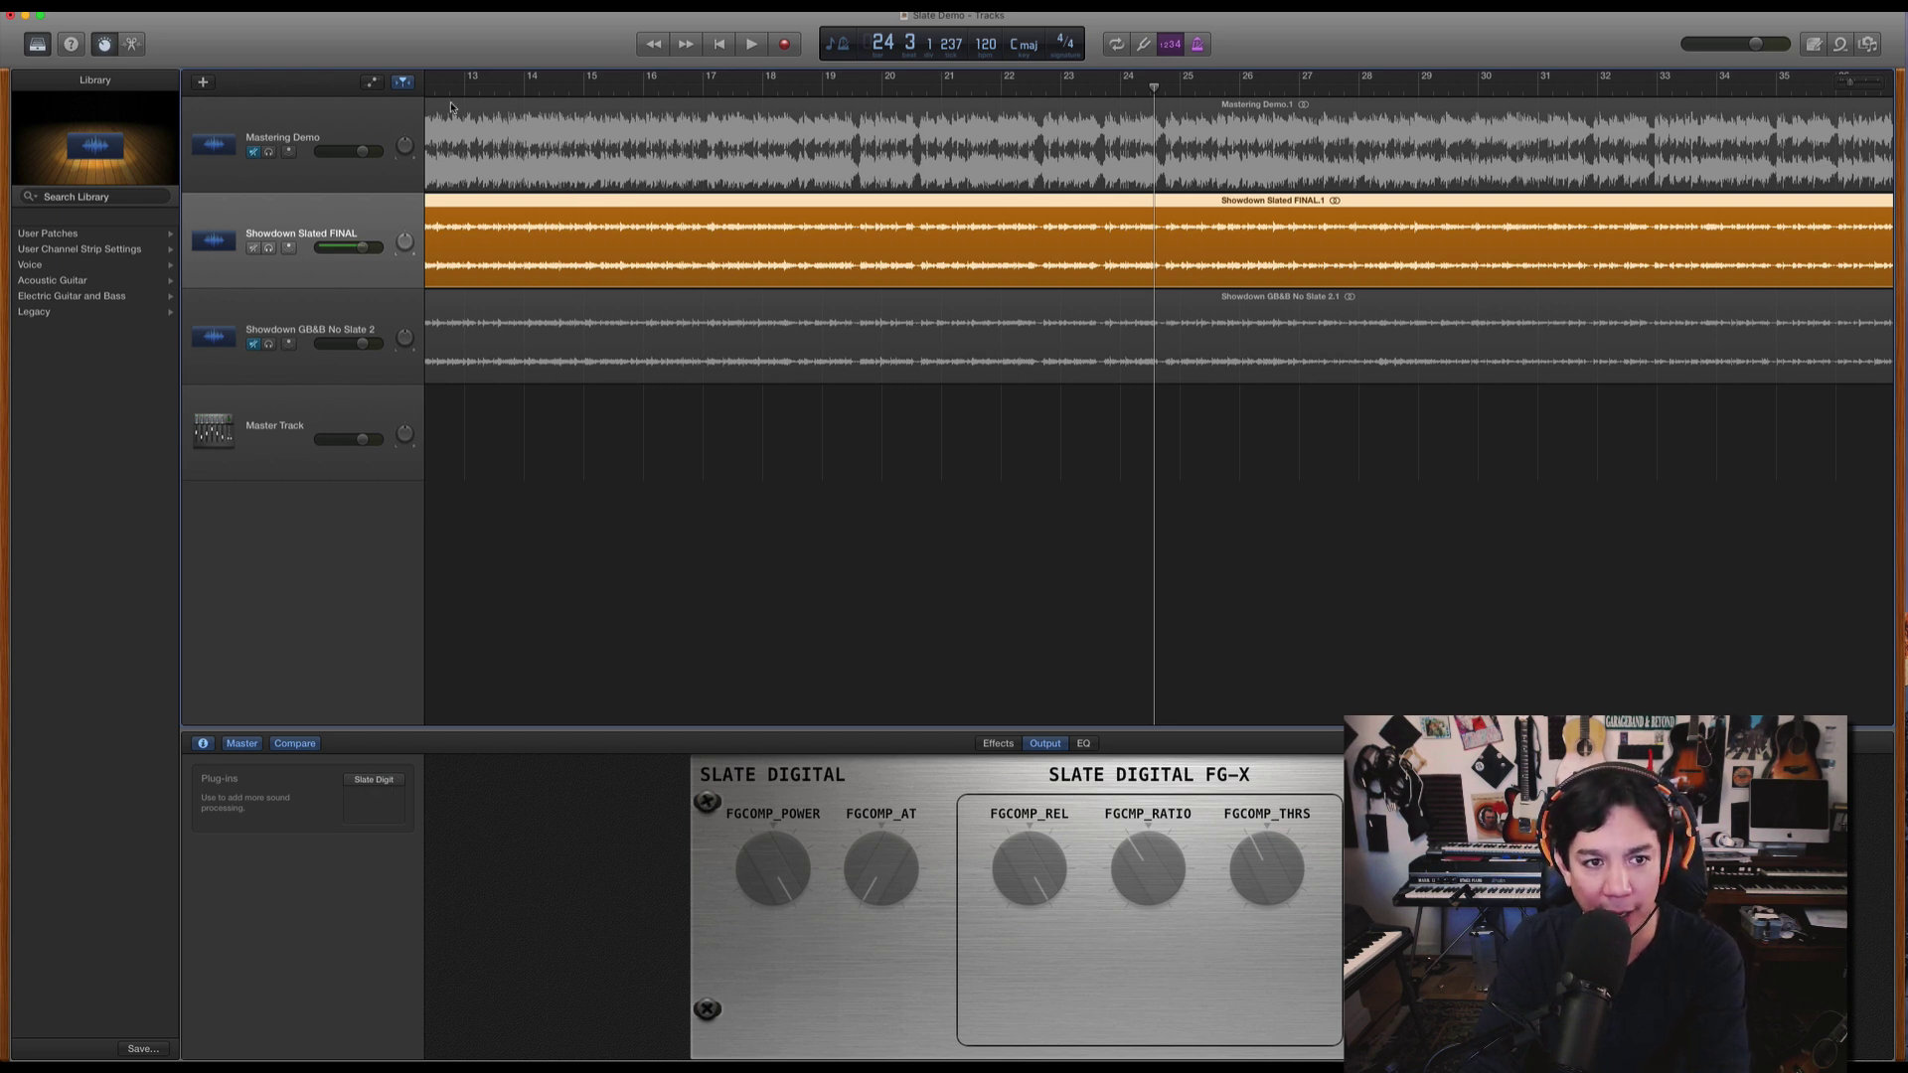
# Return the playhead to the start of the song and hide the Smart Controls.
pyautogui.click(254, 157)
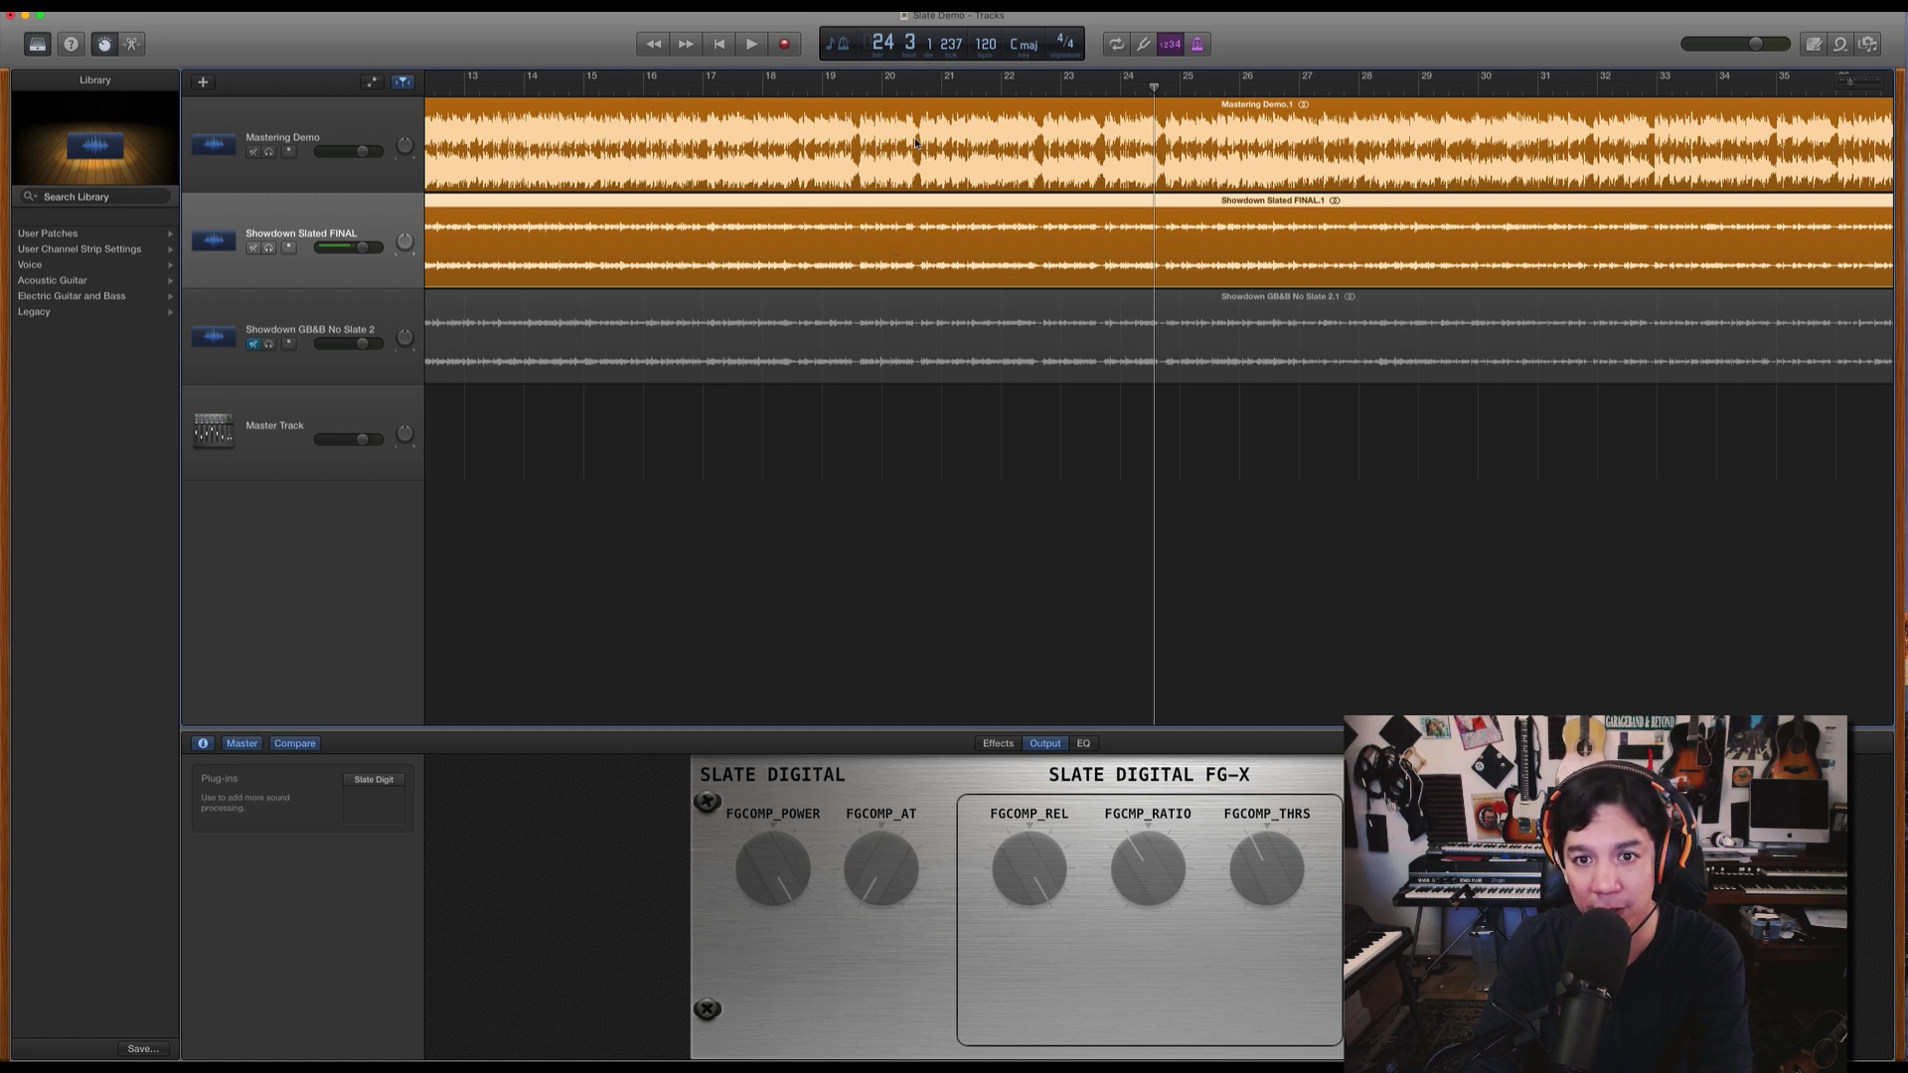
pyautogui.click(255, 152)
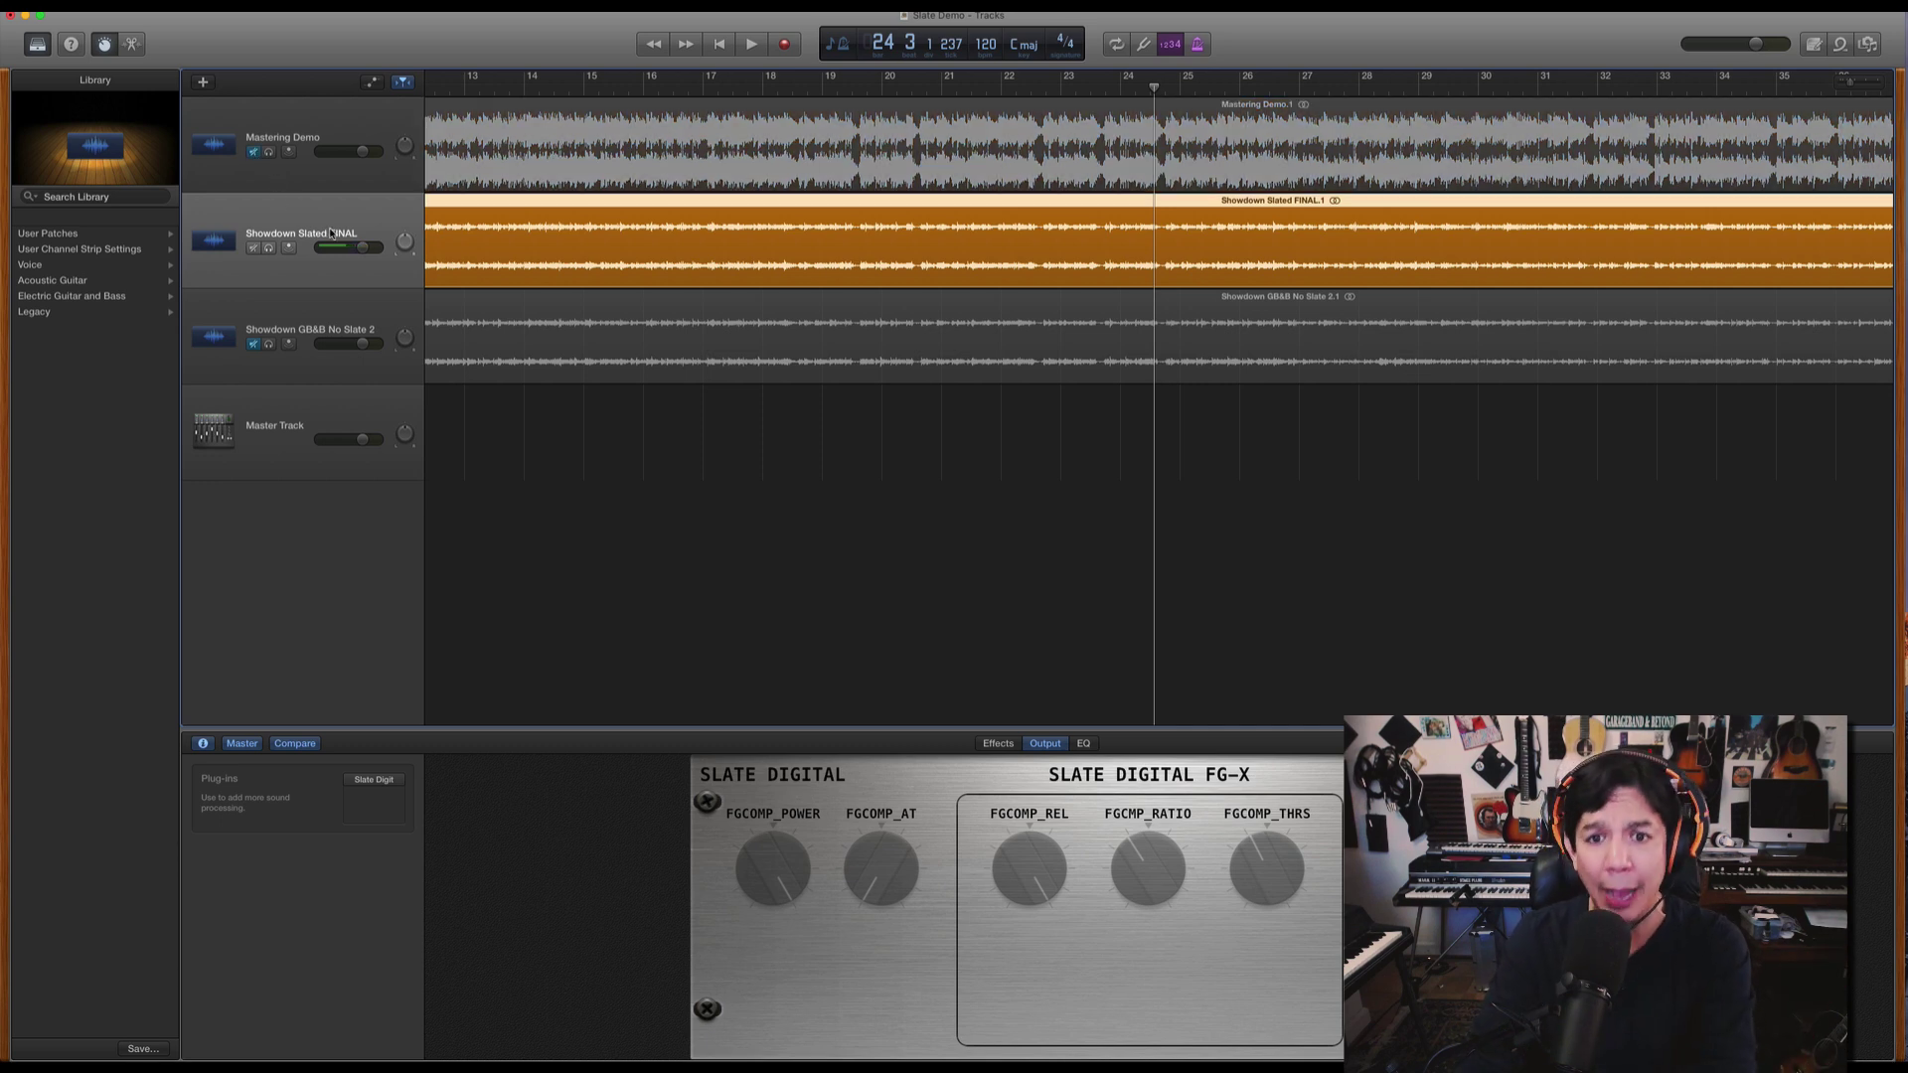
pyautogui.press('Return')
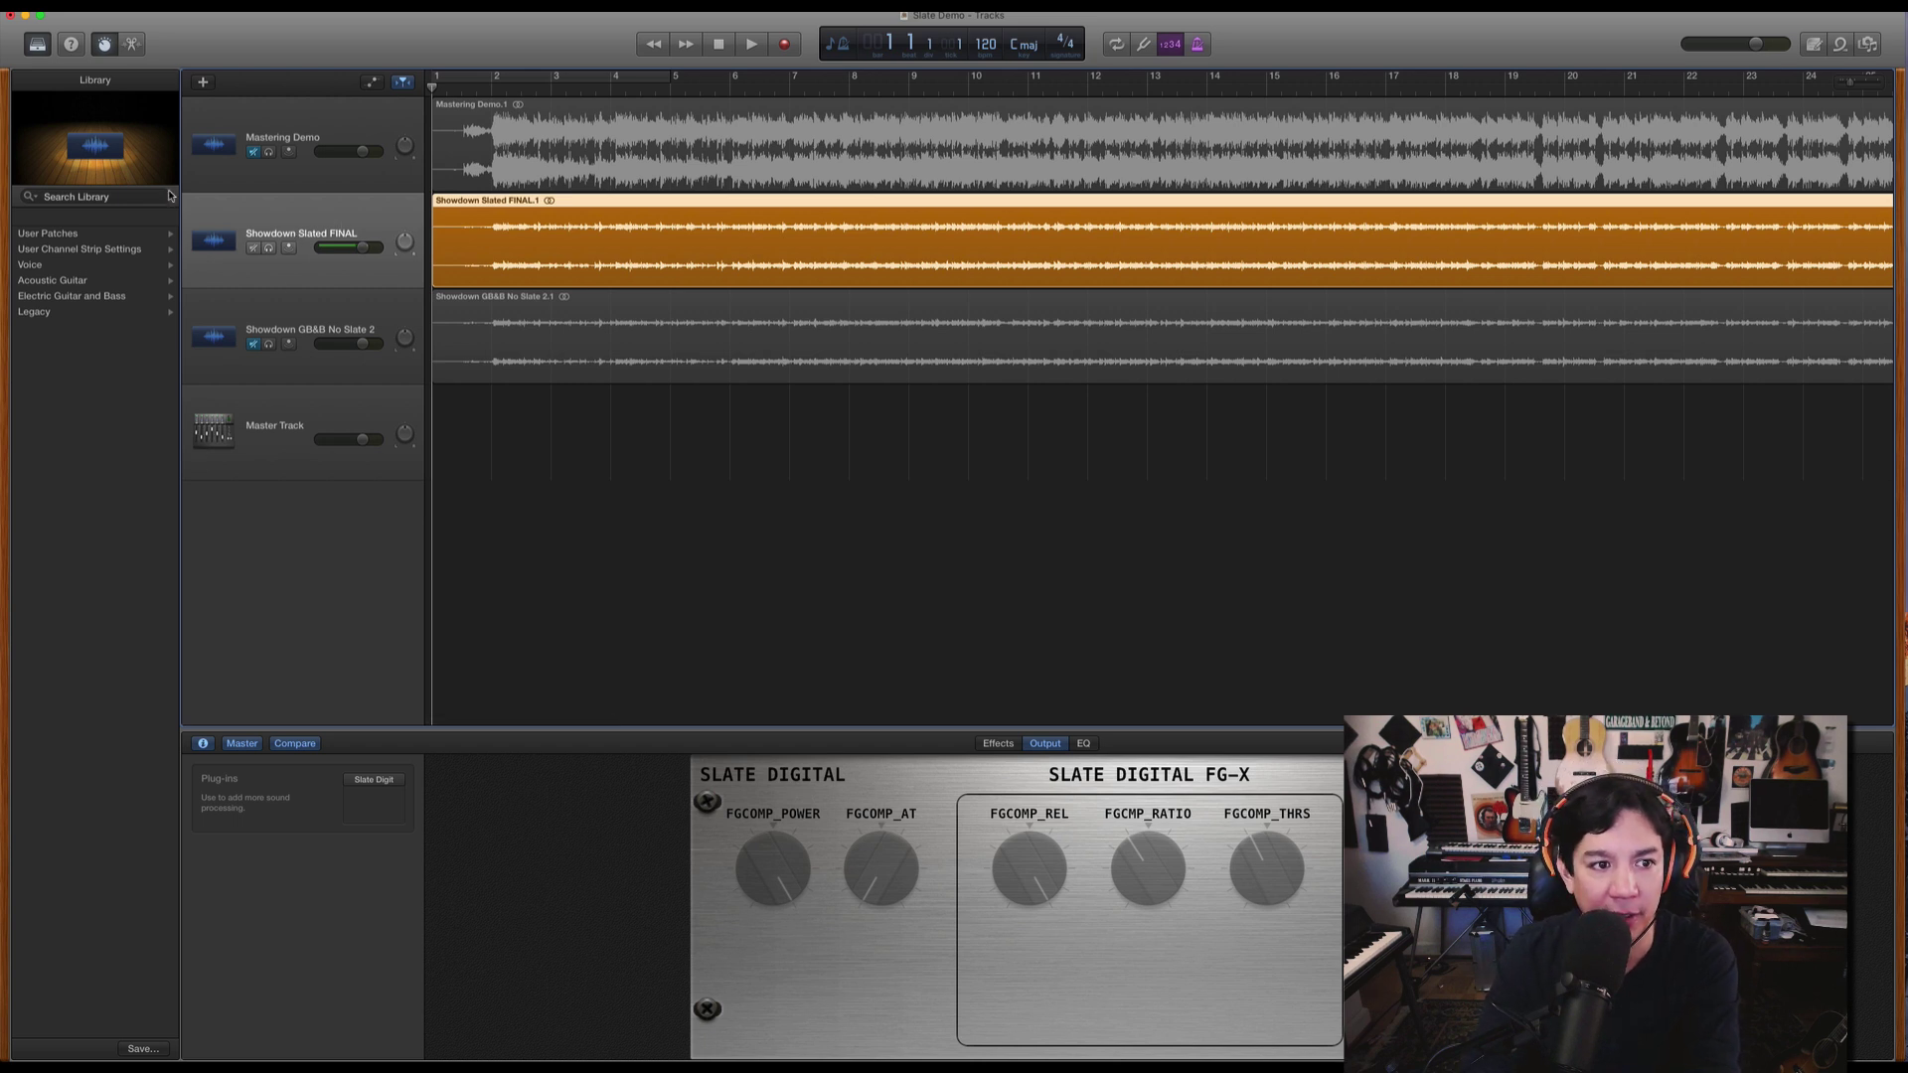
pyautogui.click(103, 44)
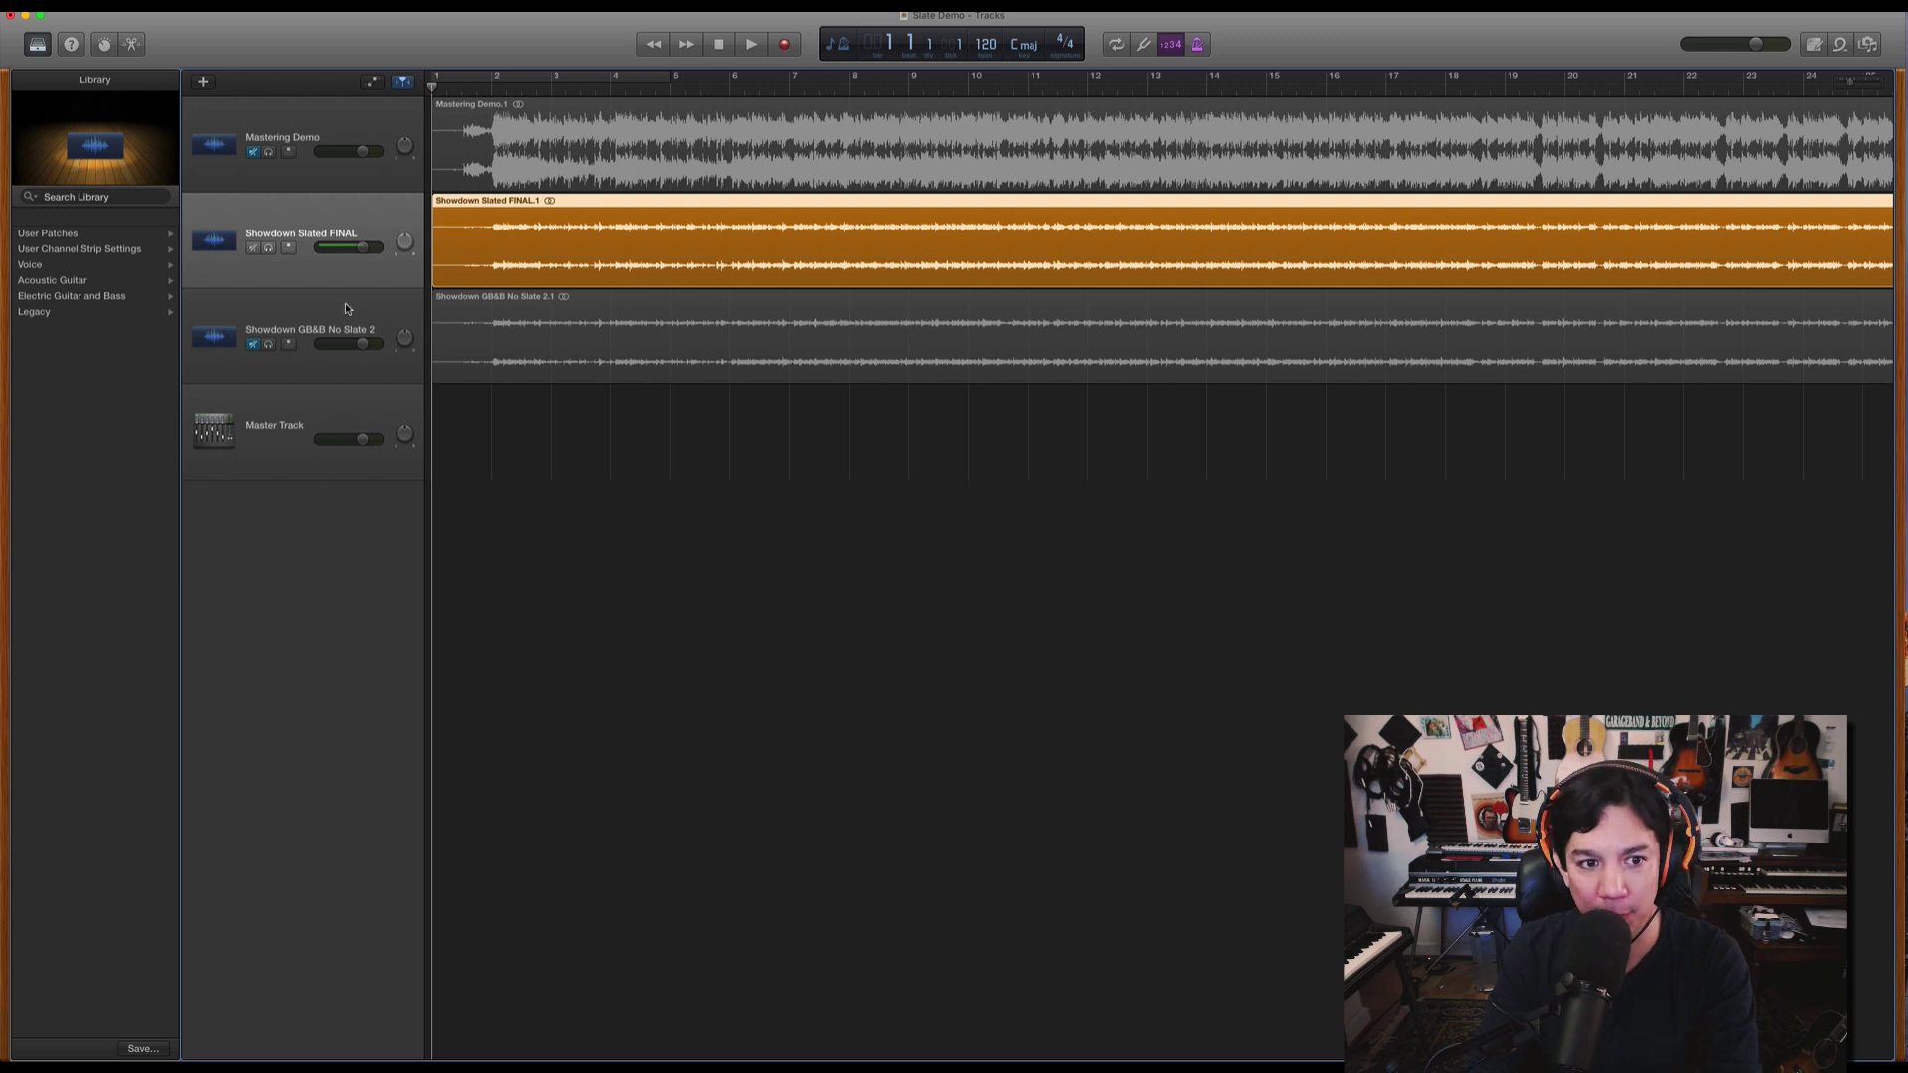
# Solo the Showdown GB&B No Slate 2 track and play it from the beginning.
pyautogui.click(252, 249)
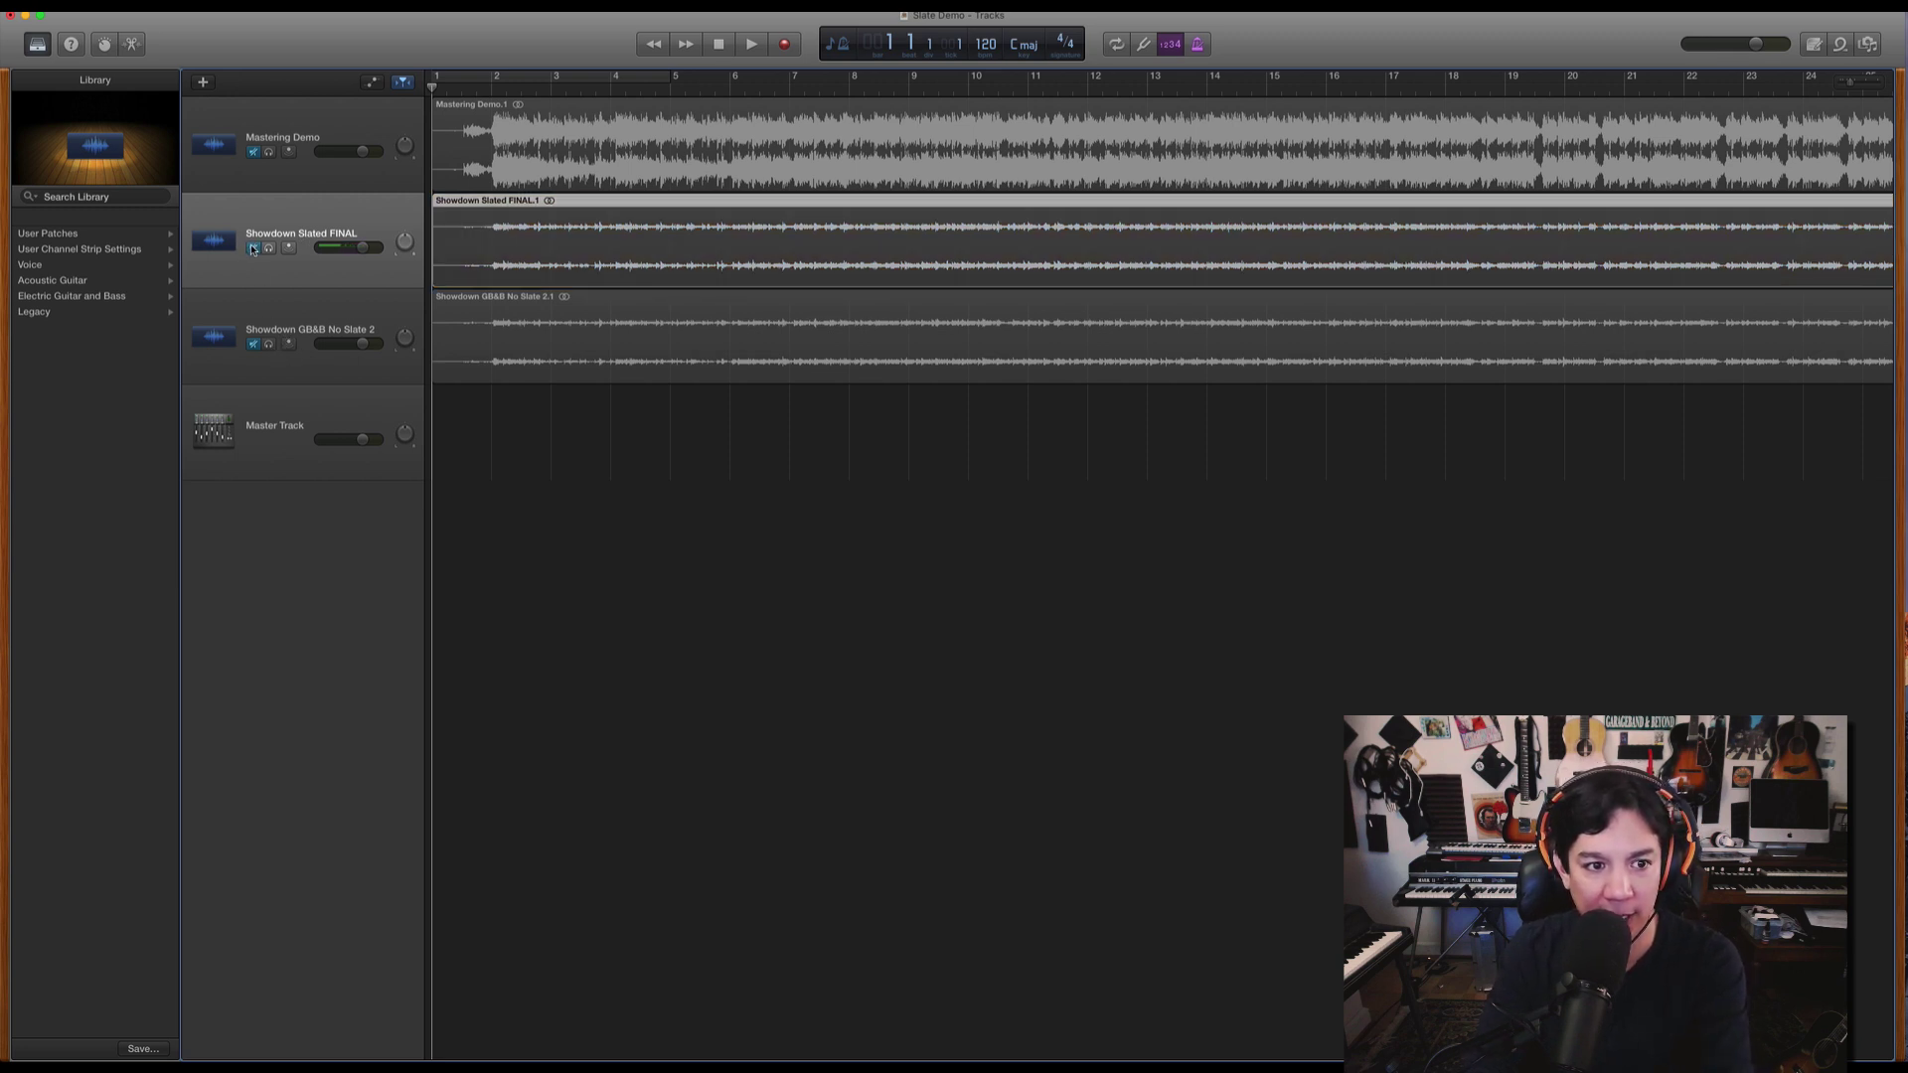
pyautogui.click(252, 249)
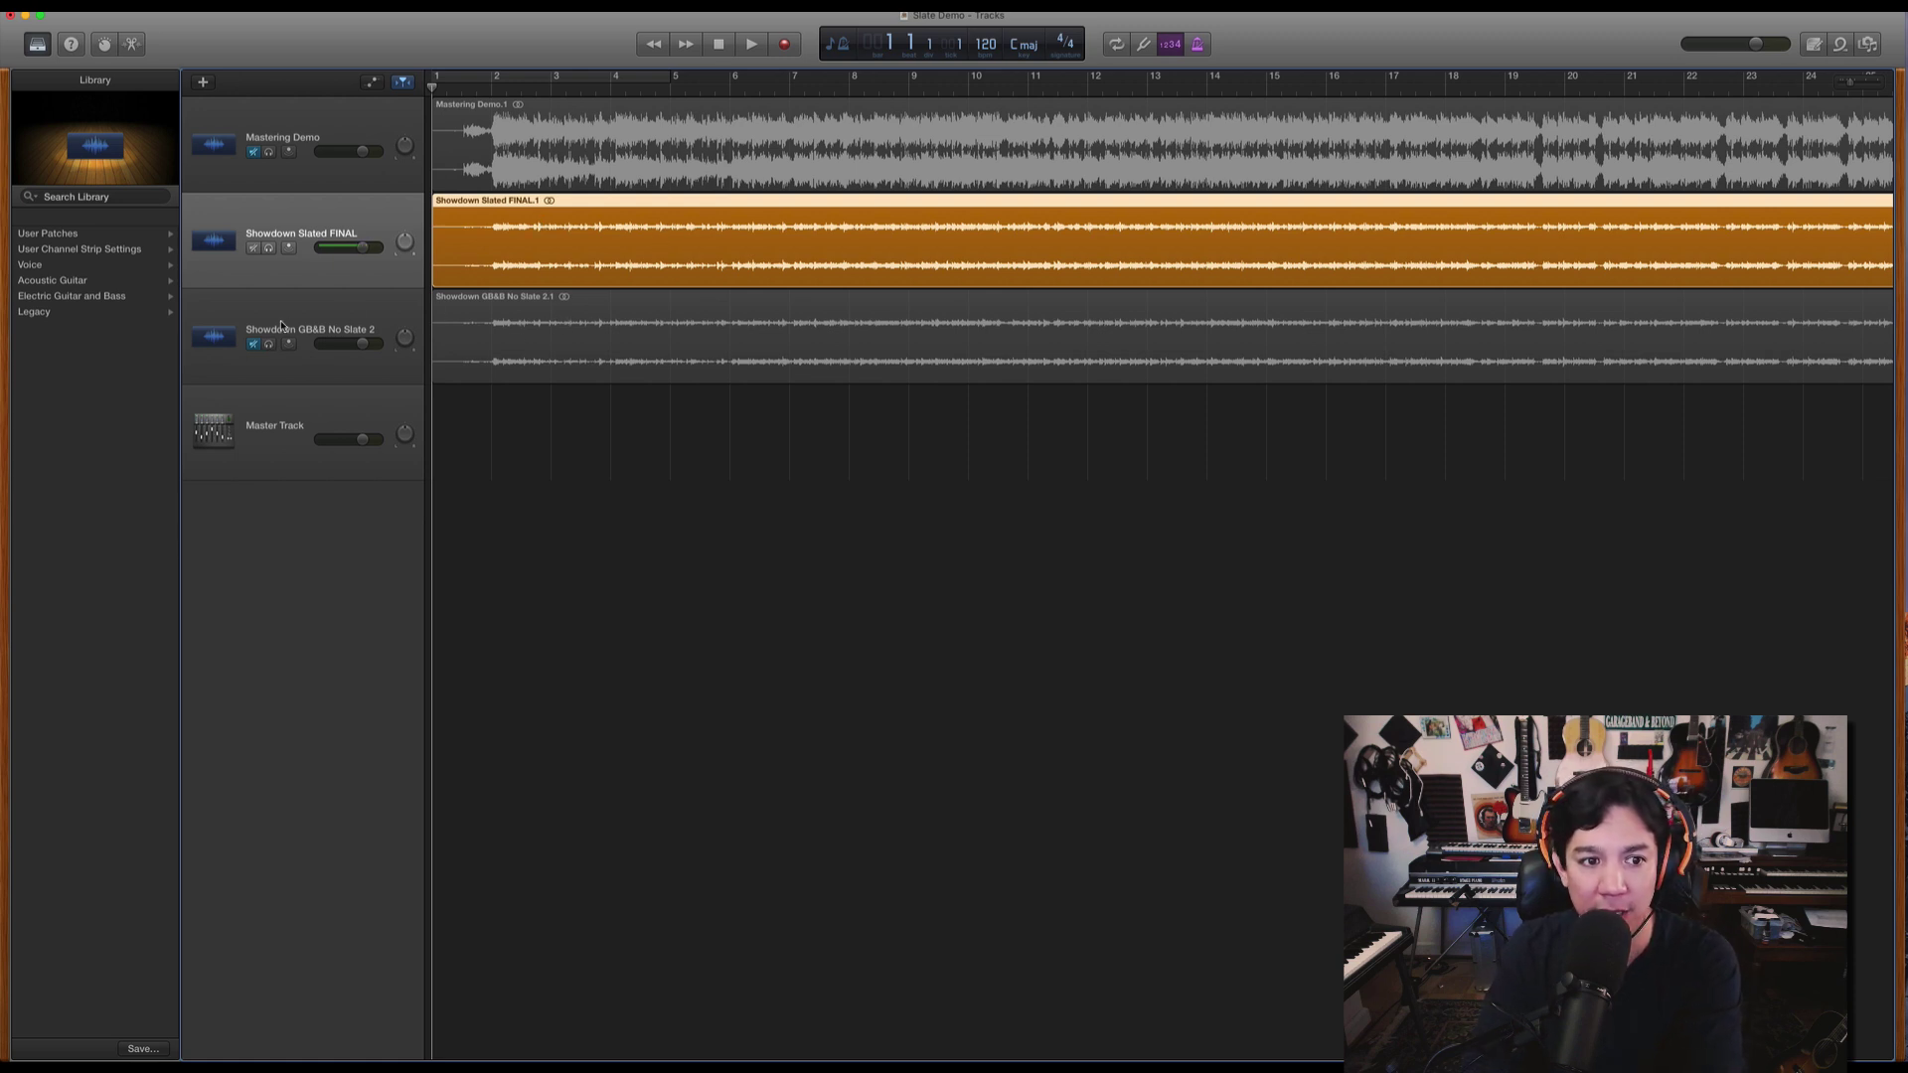
pyautogui.click(269, 346)
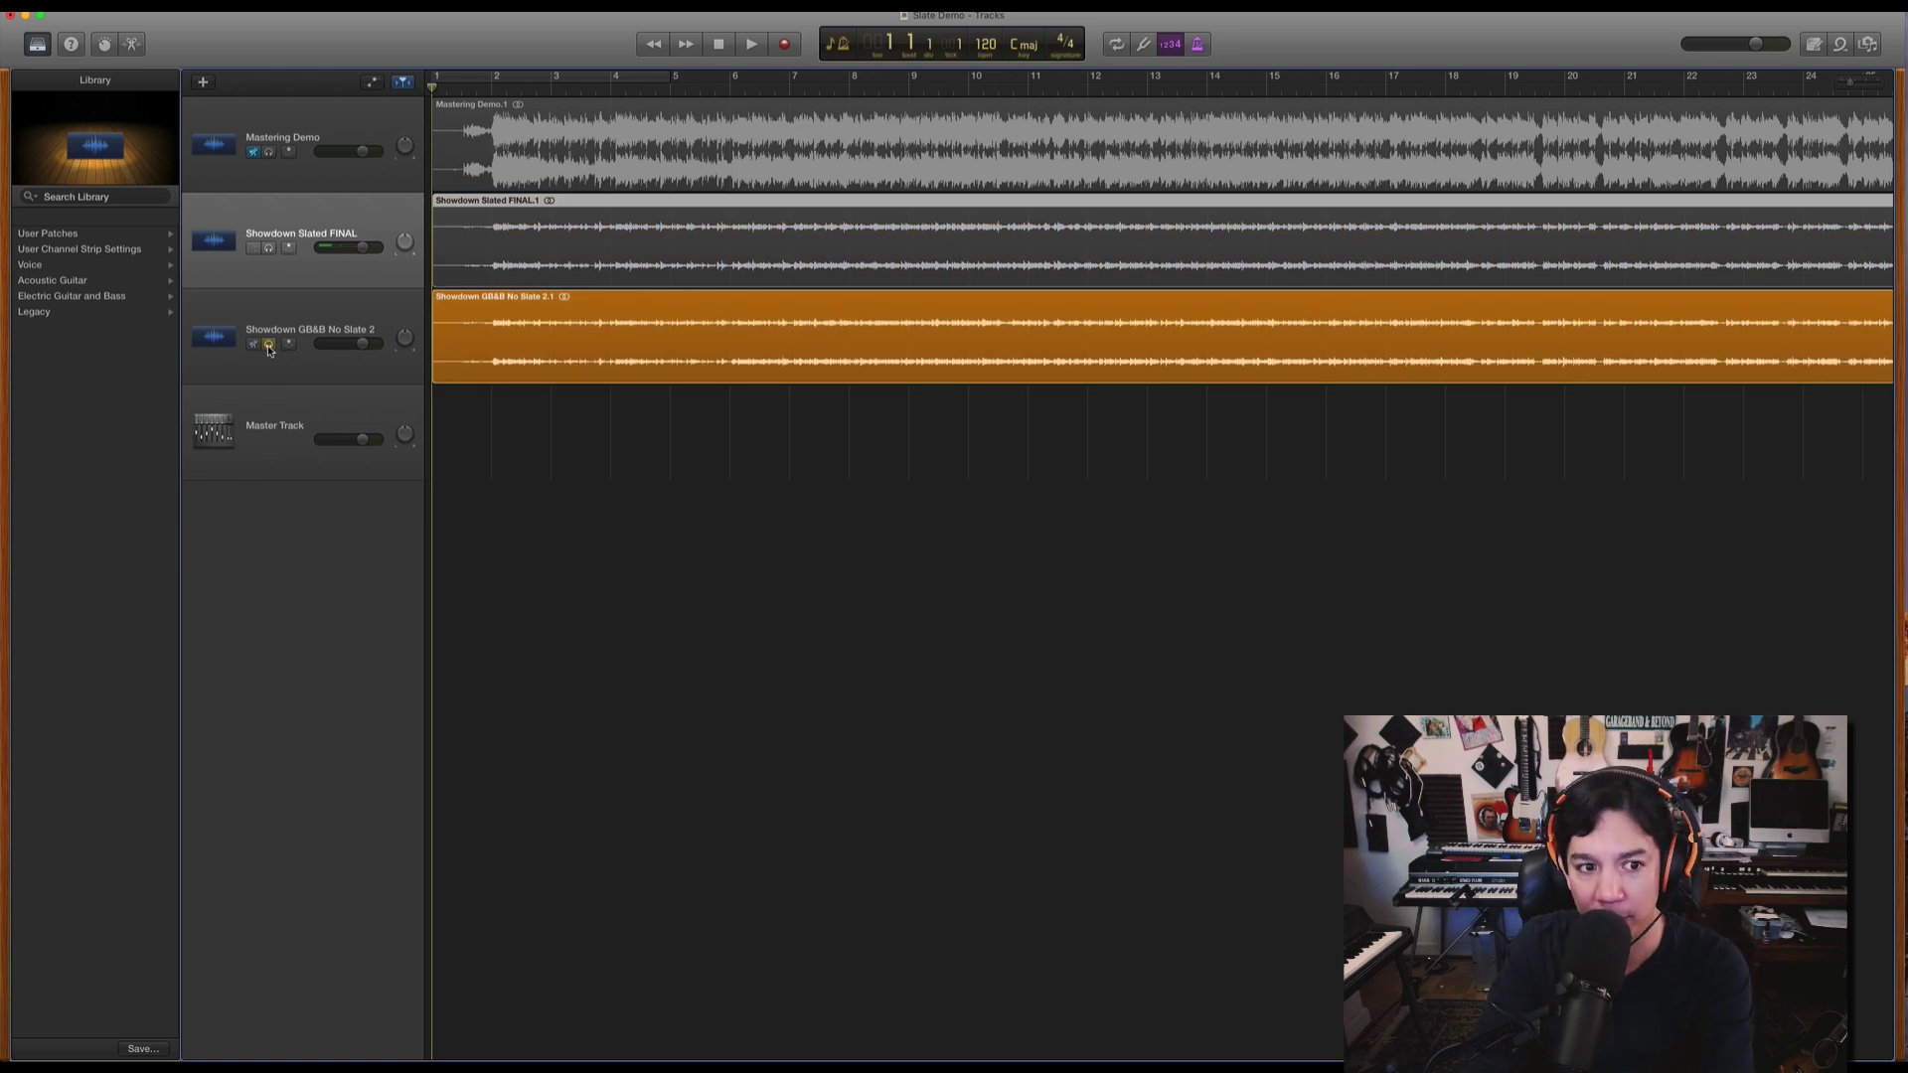
pyautogui.press('space')
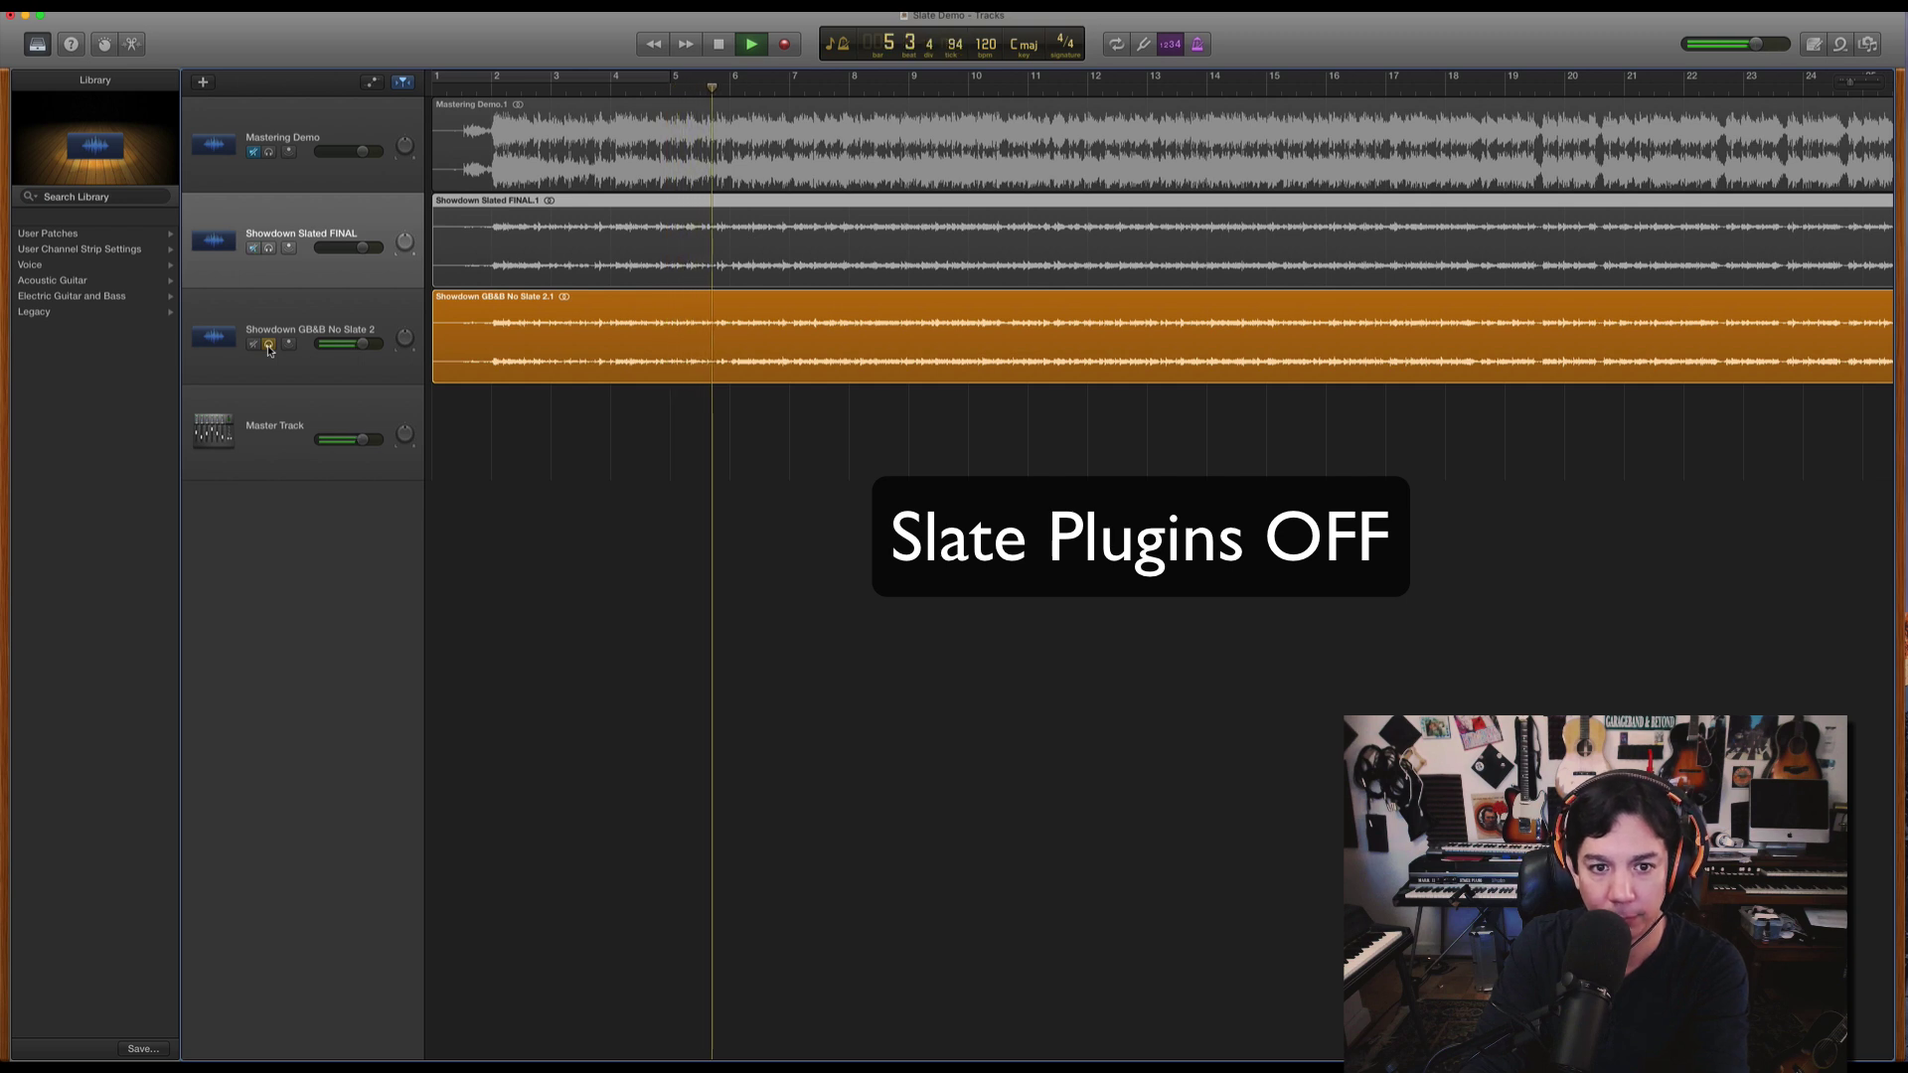
# Compare Showdown GB&B No Slate 2 with Showdown Slated FINAL by toggling the former's solo during playback, ending unsoloed and stopped.
pyautogui.press('m')
pyautogui.press('Up')
pyautogui.press('m')
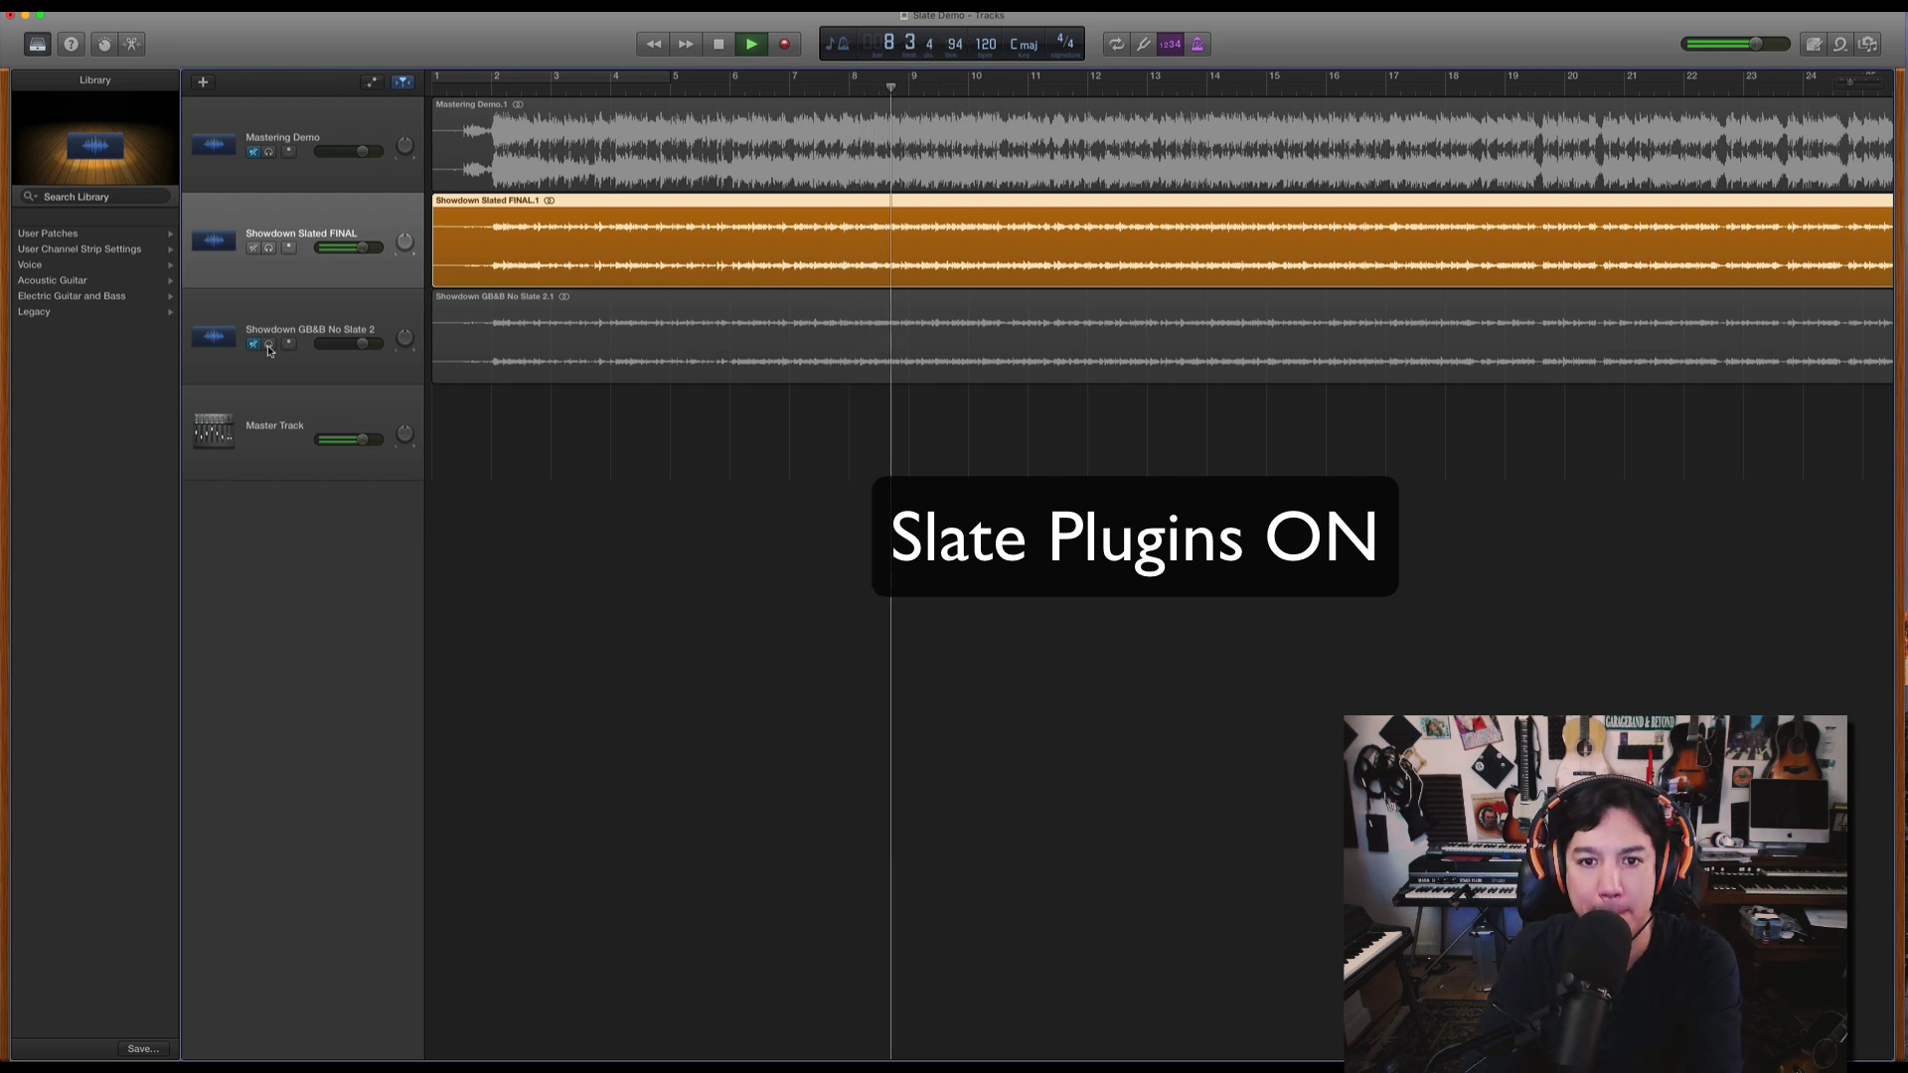
pyautogui.click(268, 345)
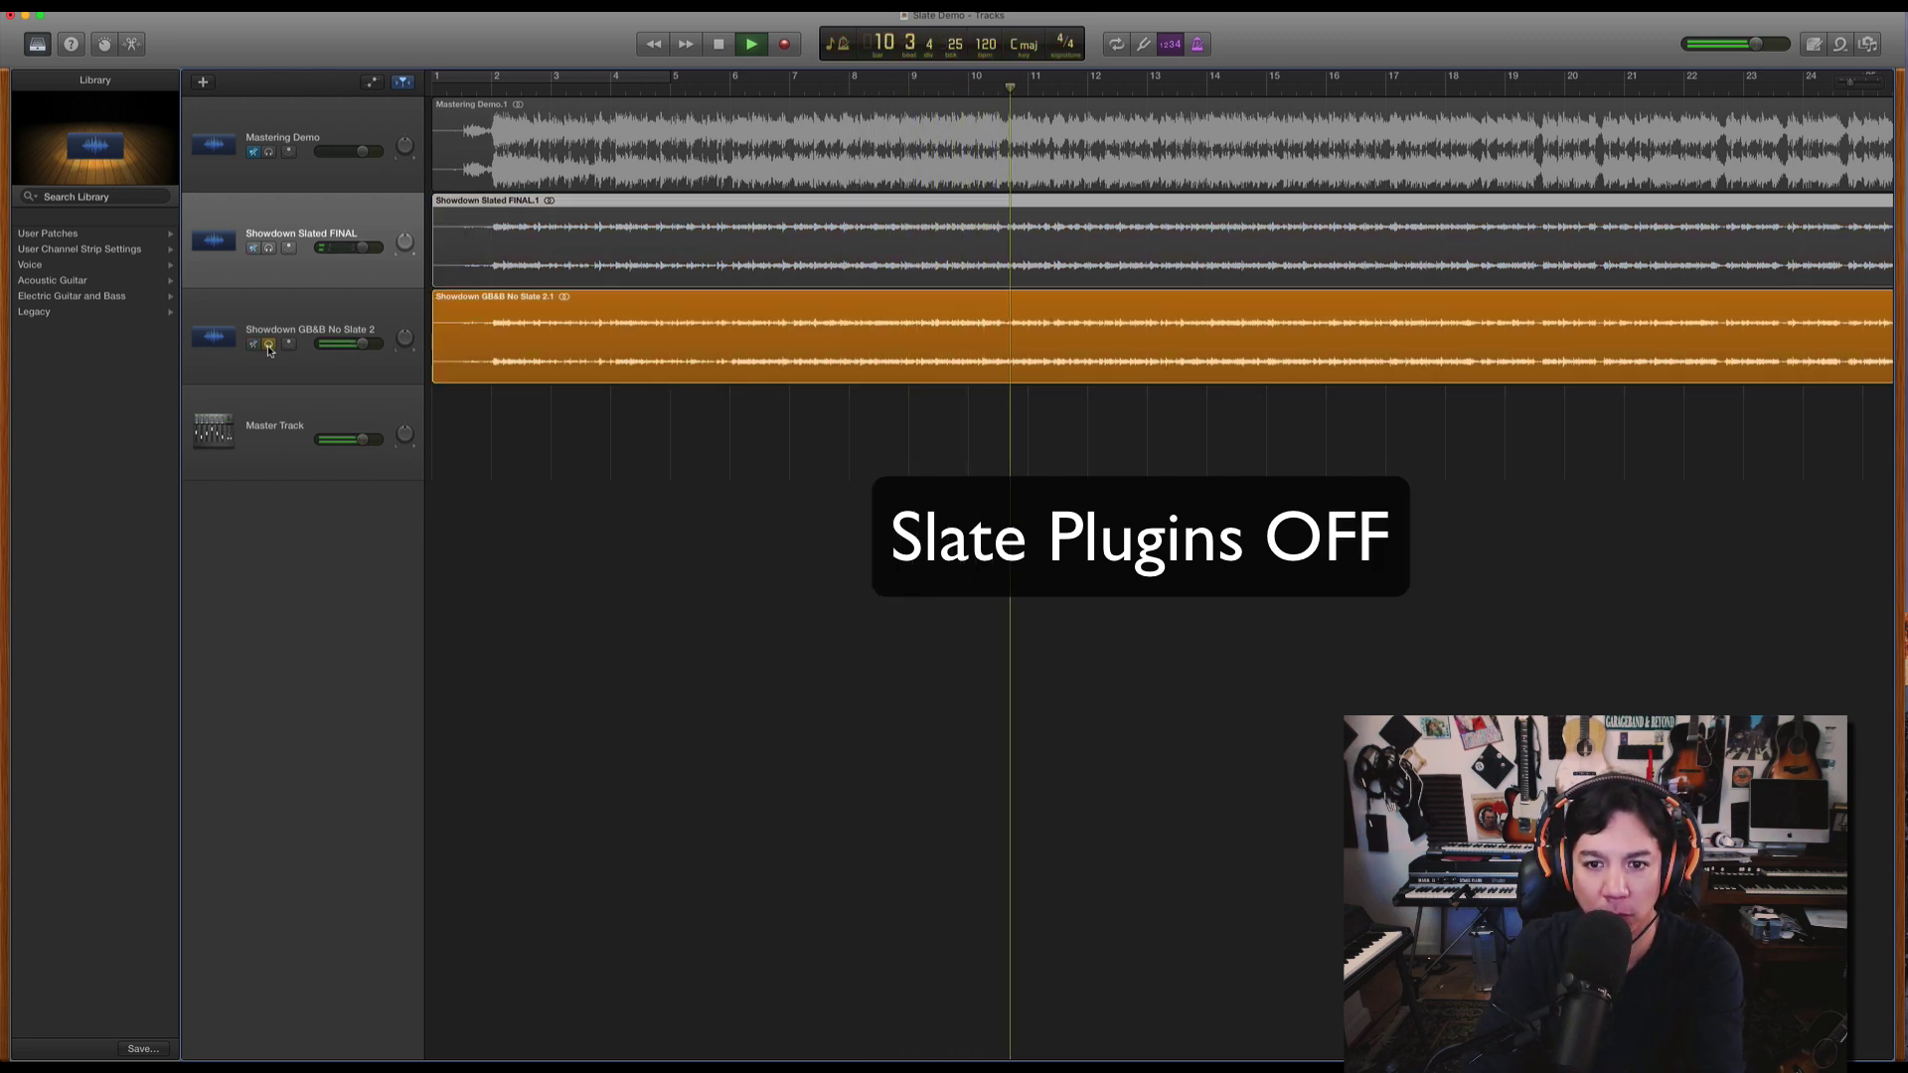
pyautogui.press('Up')
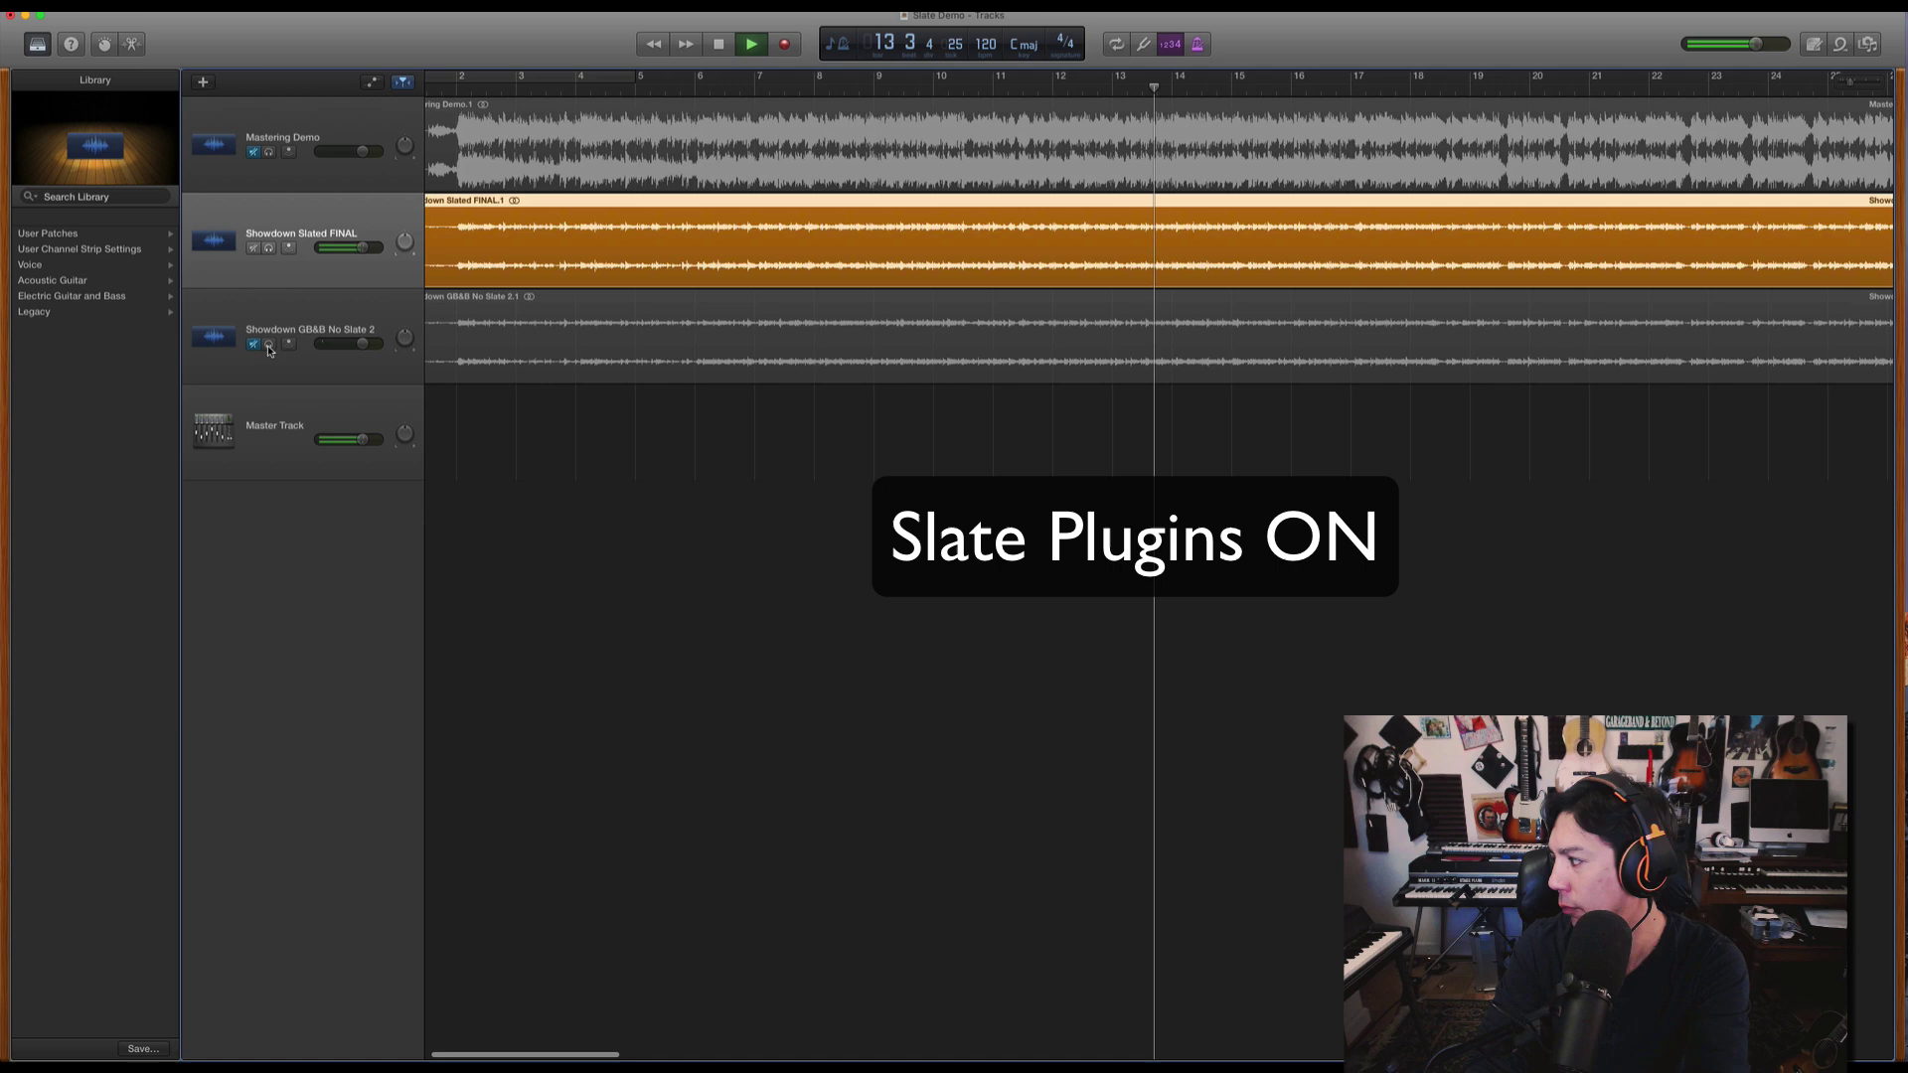
pyautogui.click(269, 348)
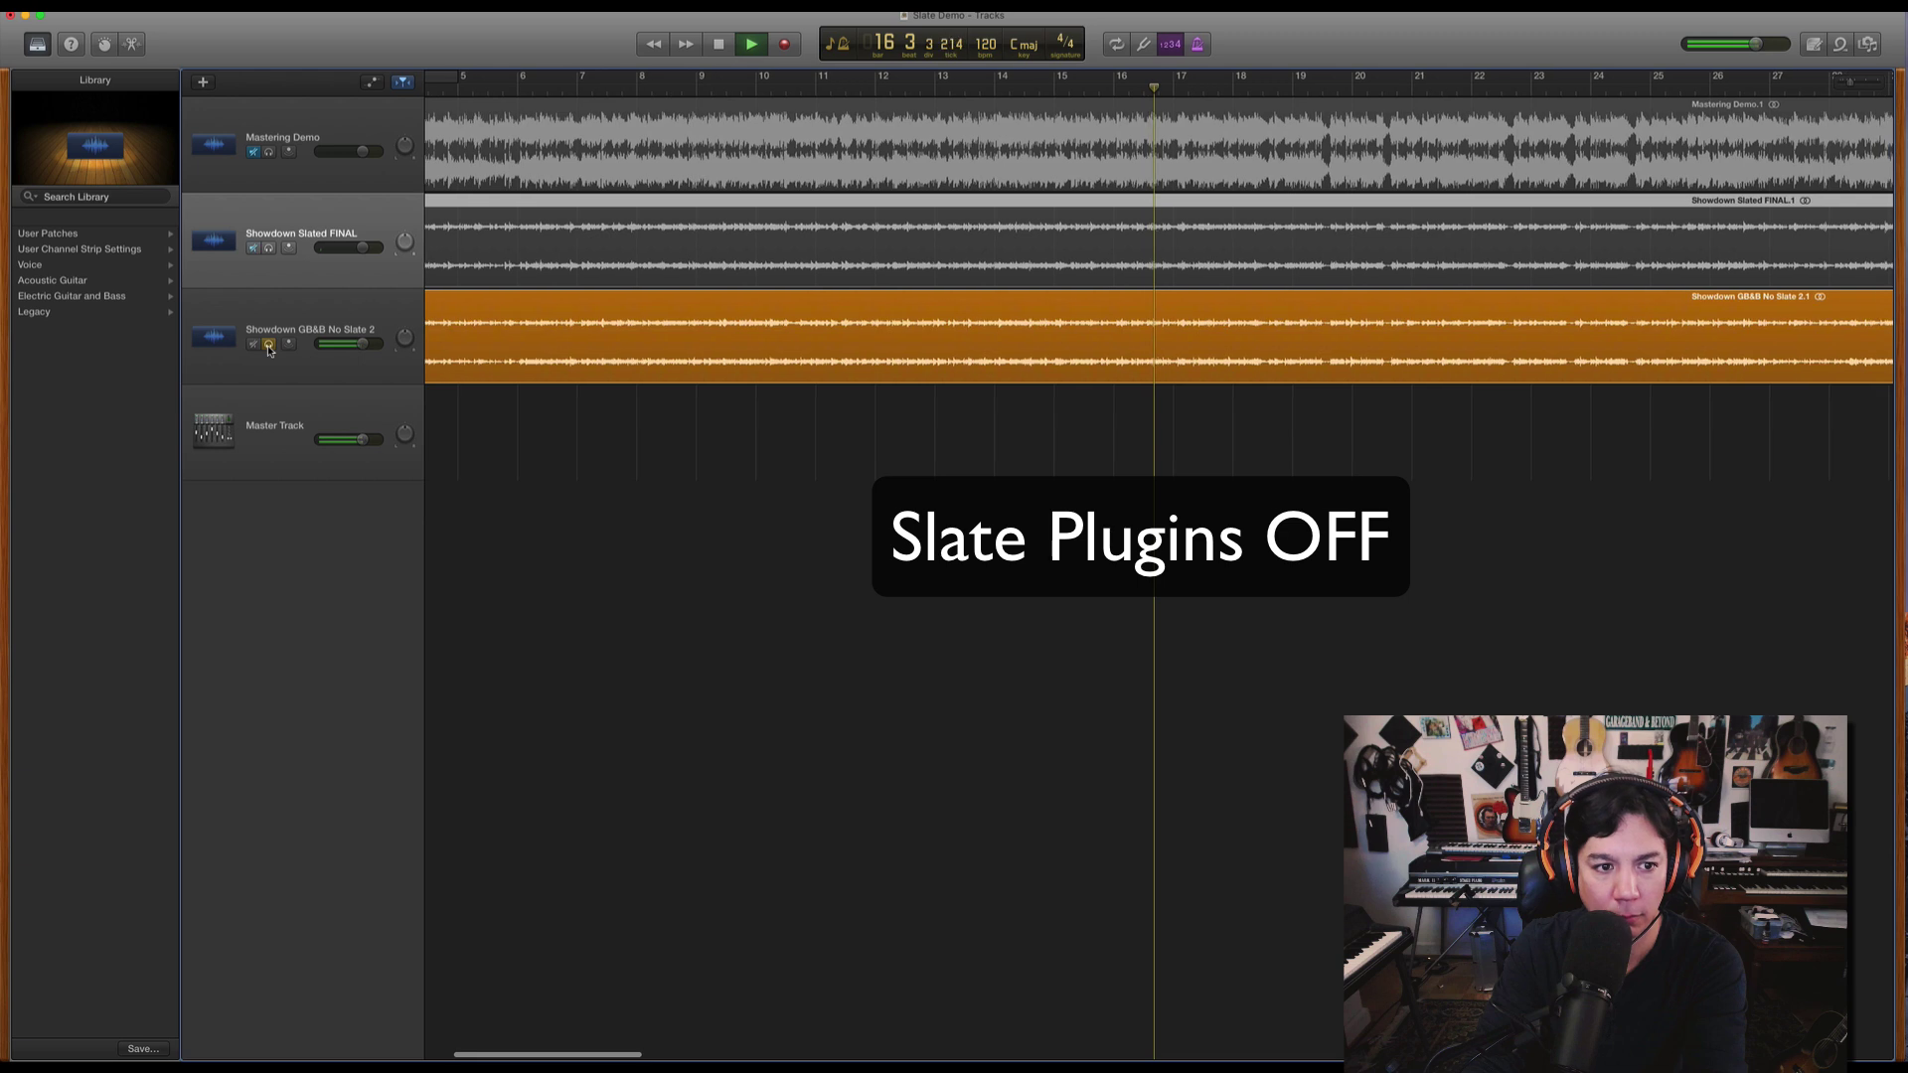
pyautogui.click(268, 347)
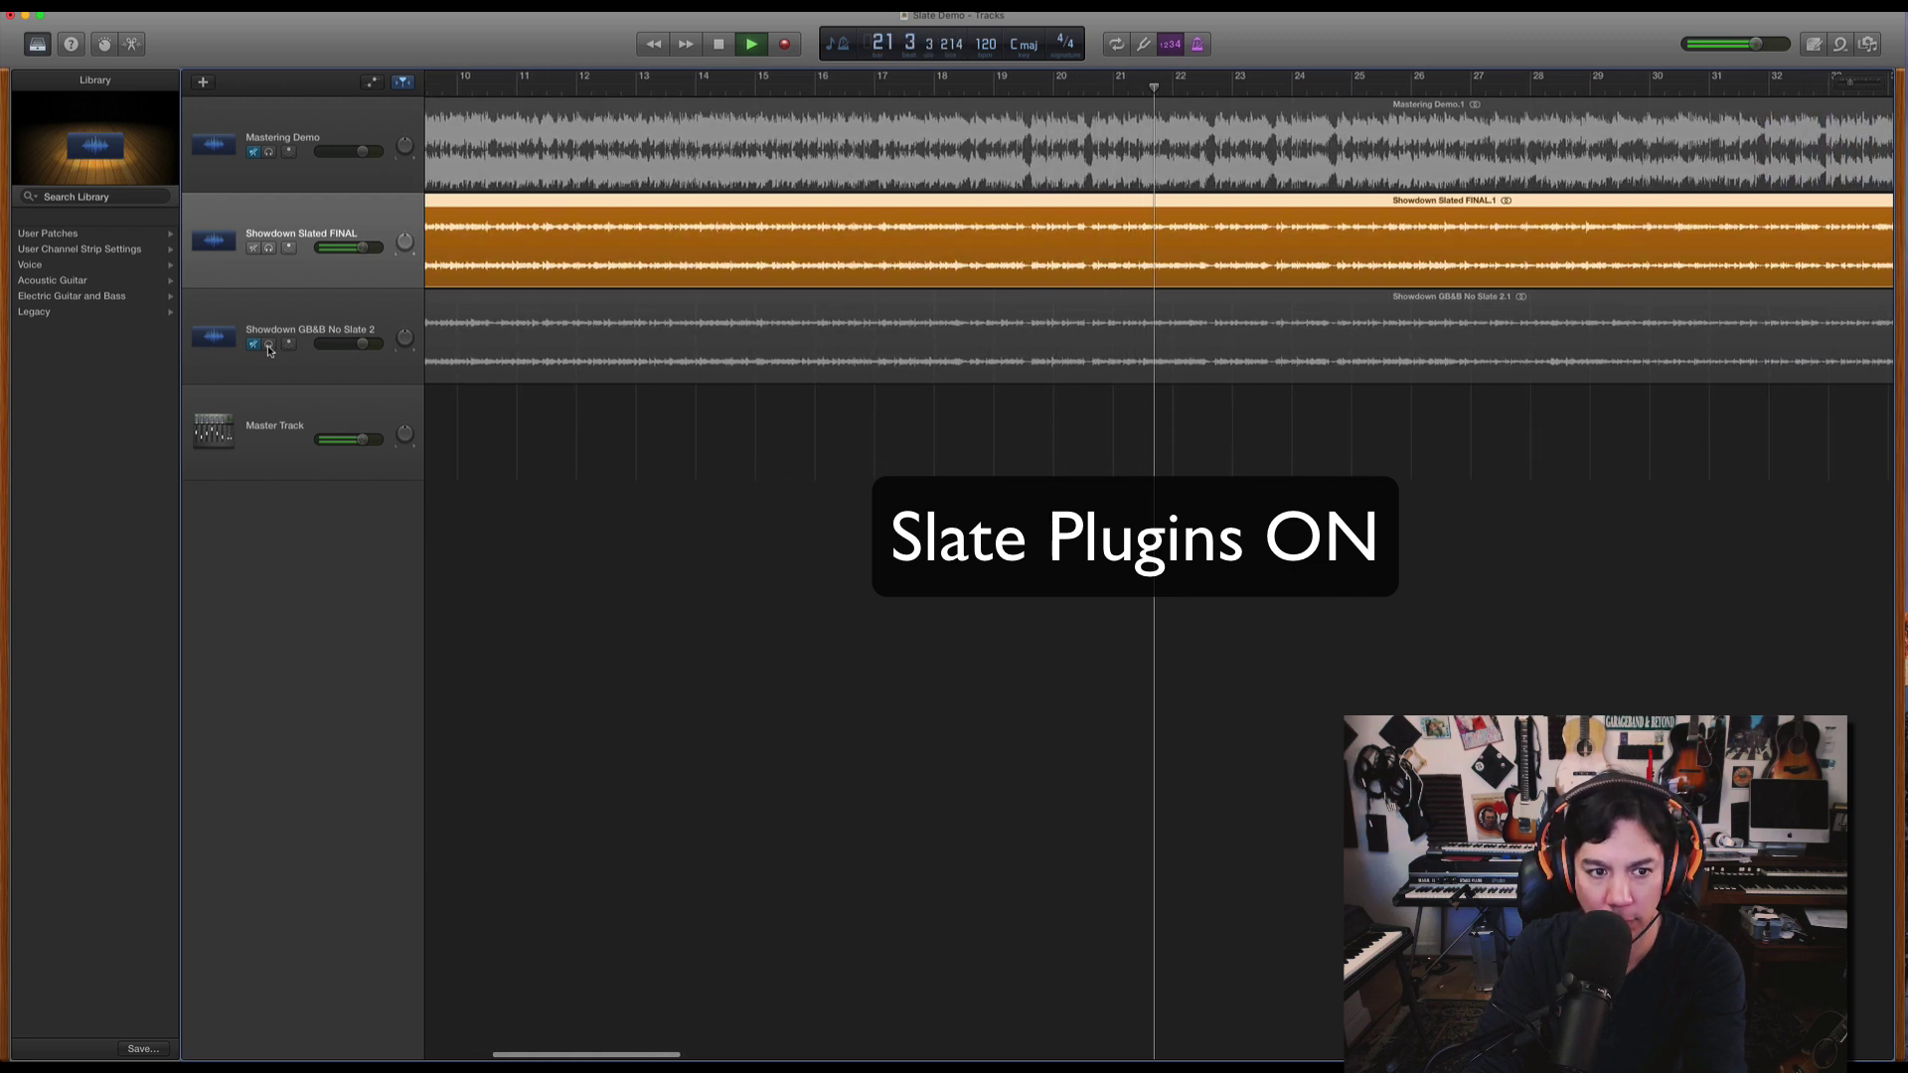
pyautogui.click(269, 346)
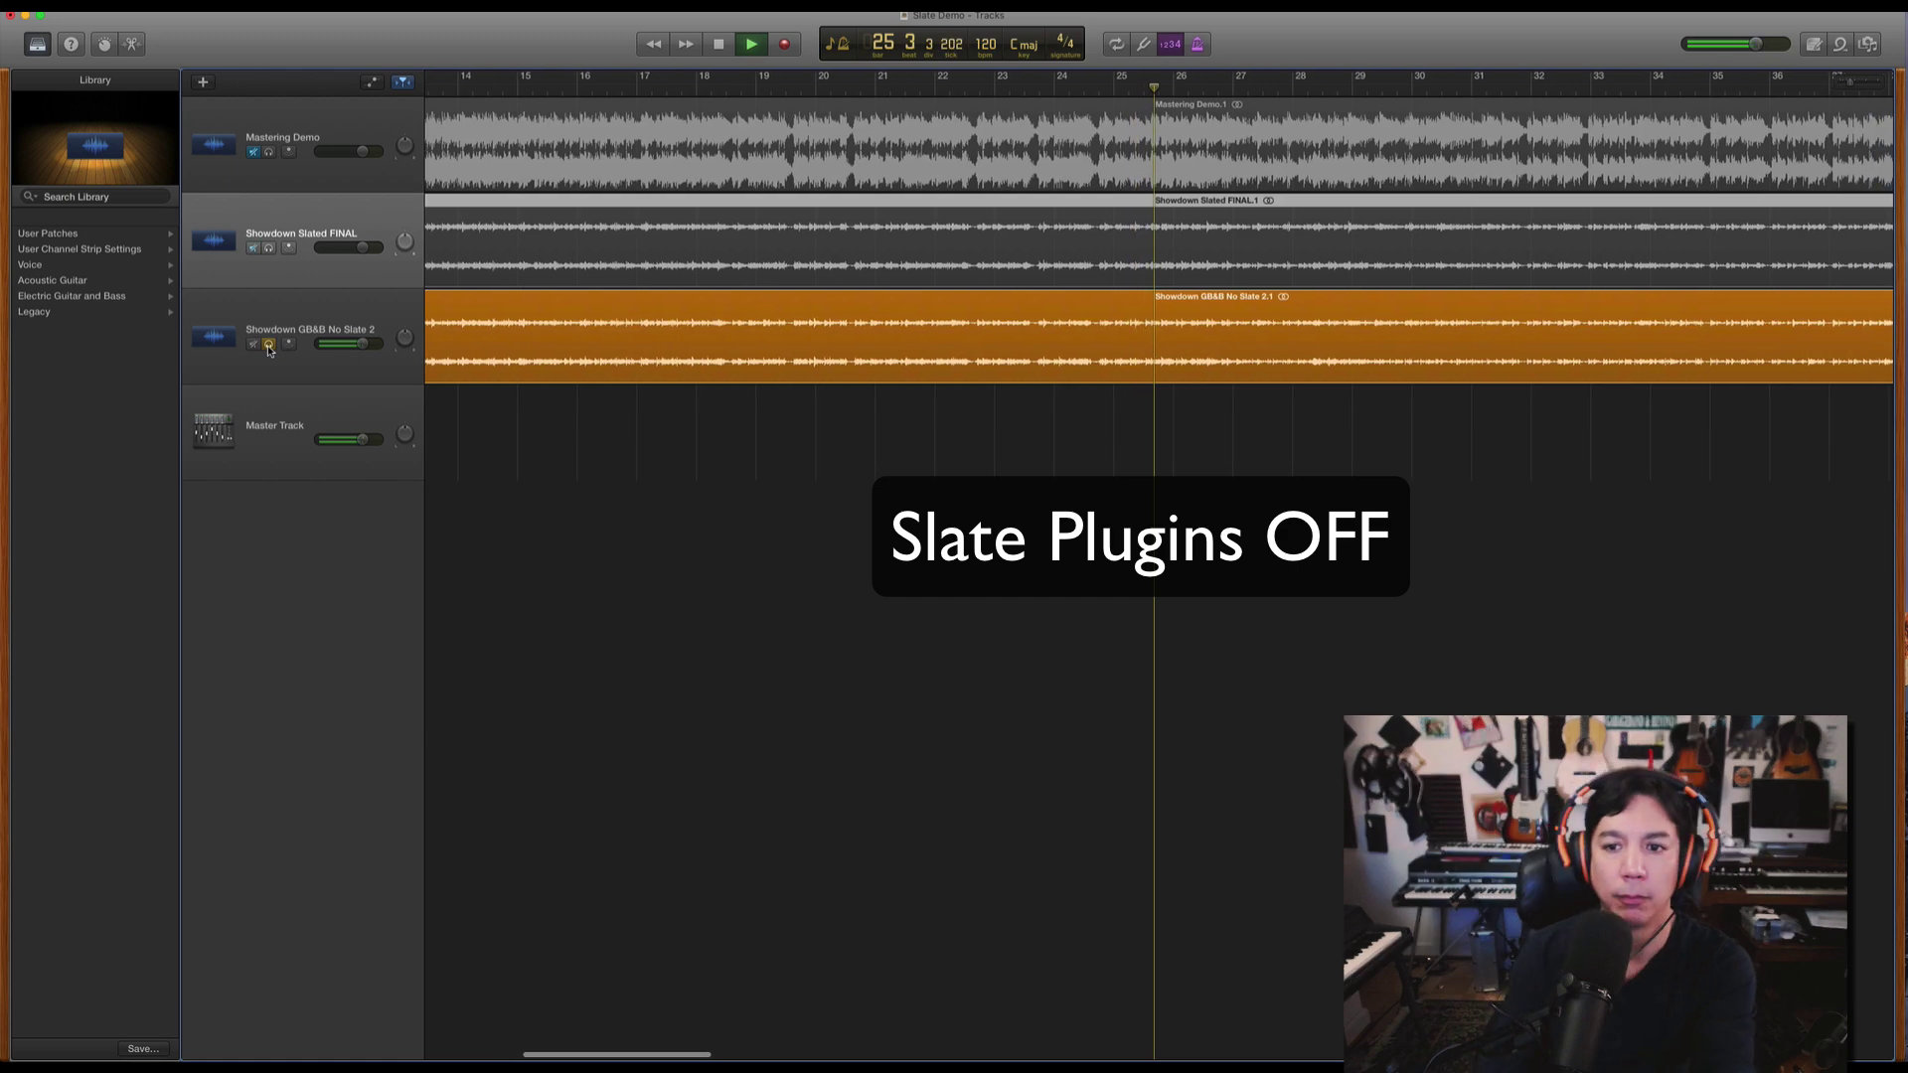
pyautogui.click(268, 345)
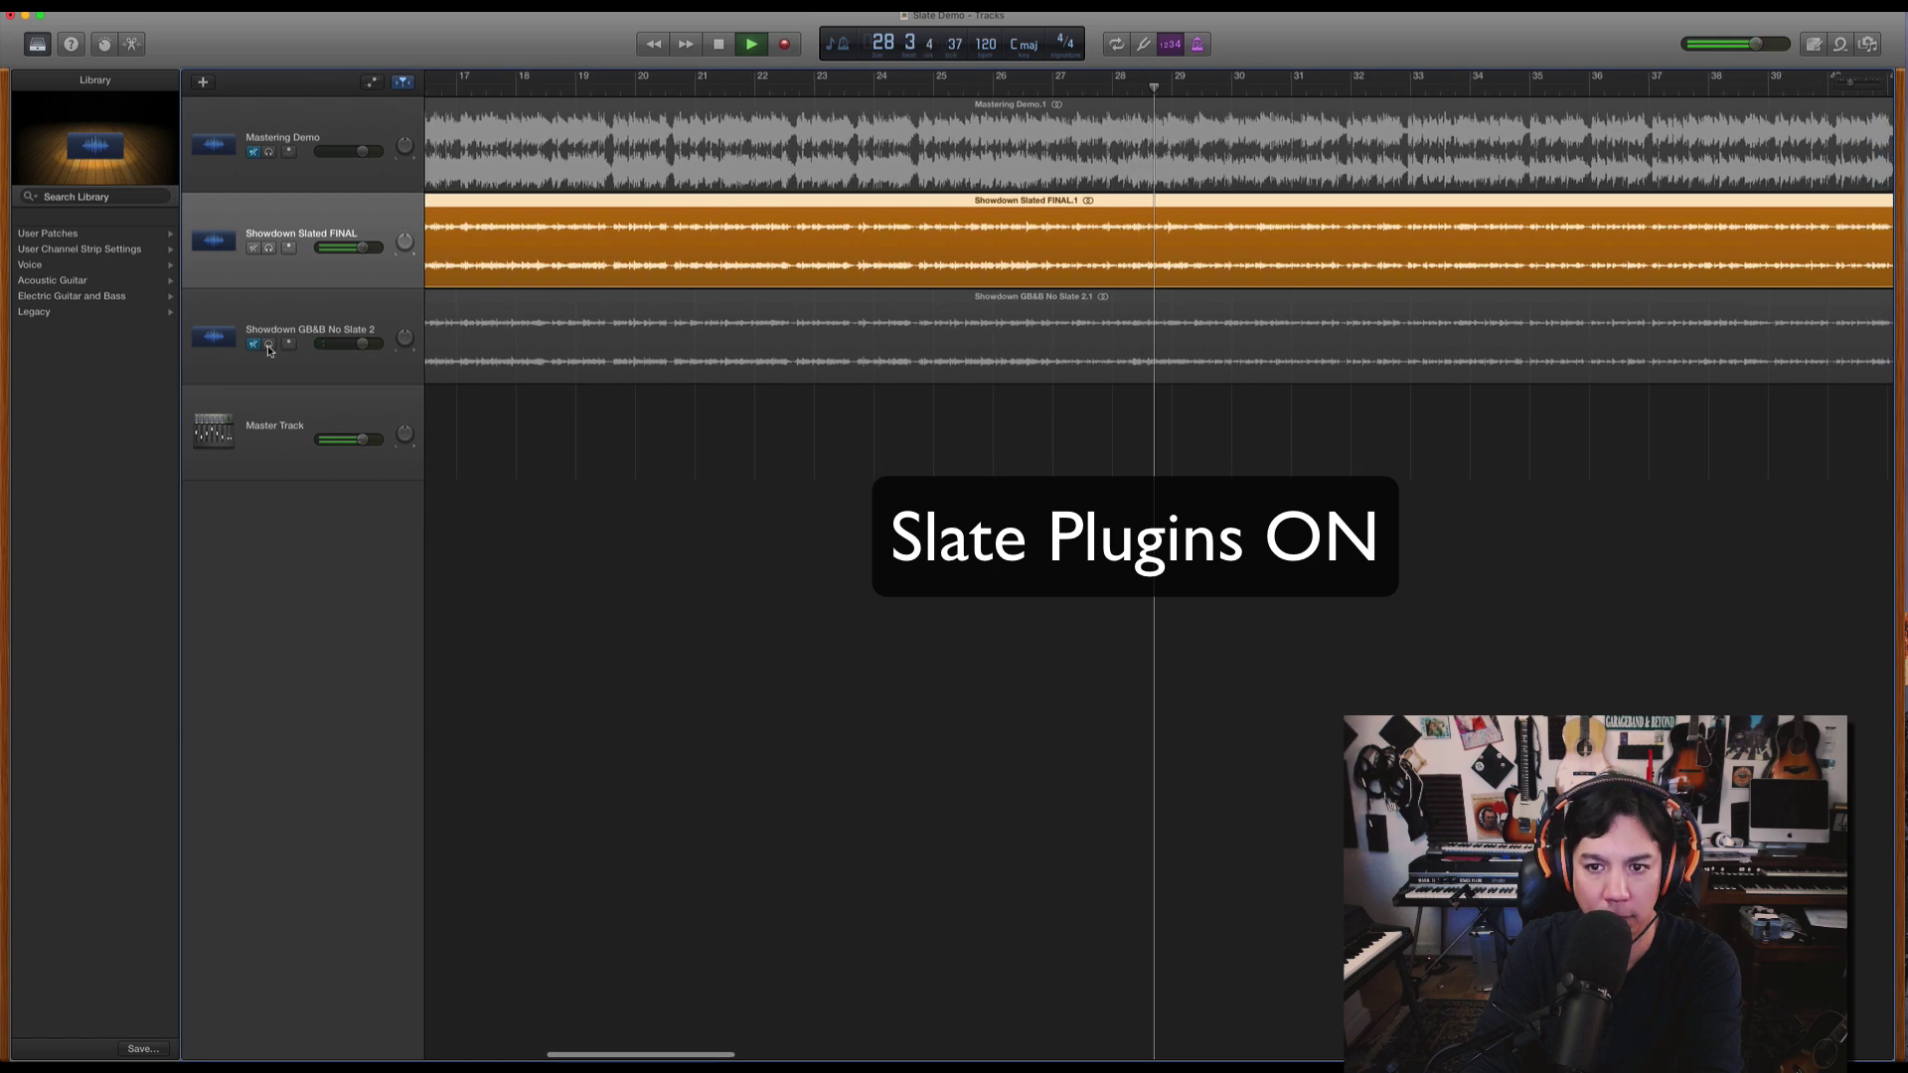
pyautogui.click(268, 345)
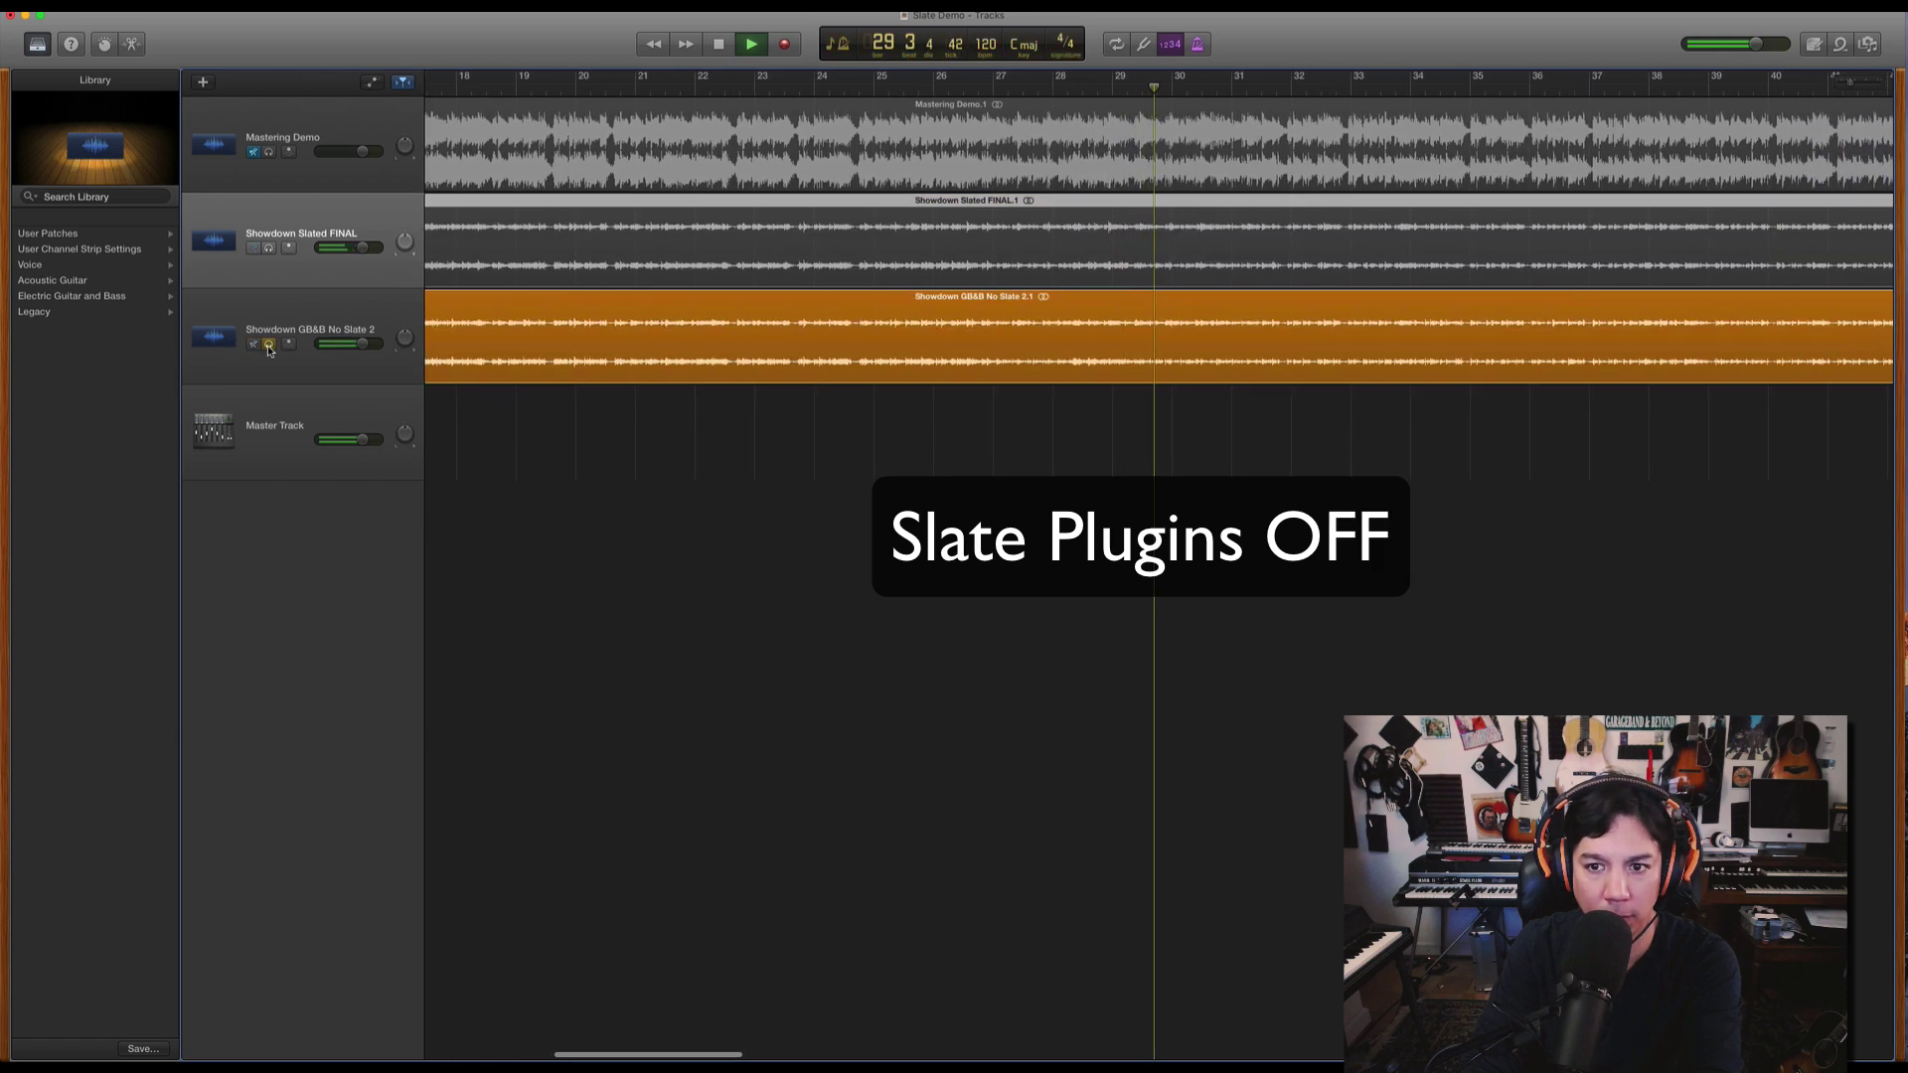
pyautogui.click(268, 345)
pyautogui.press('space')
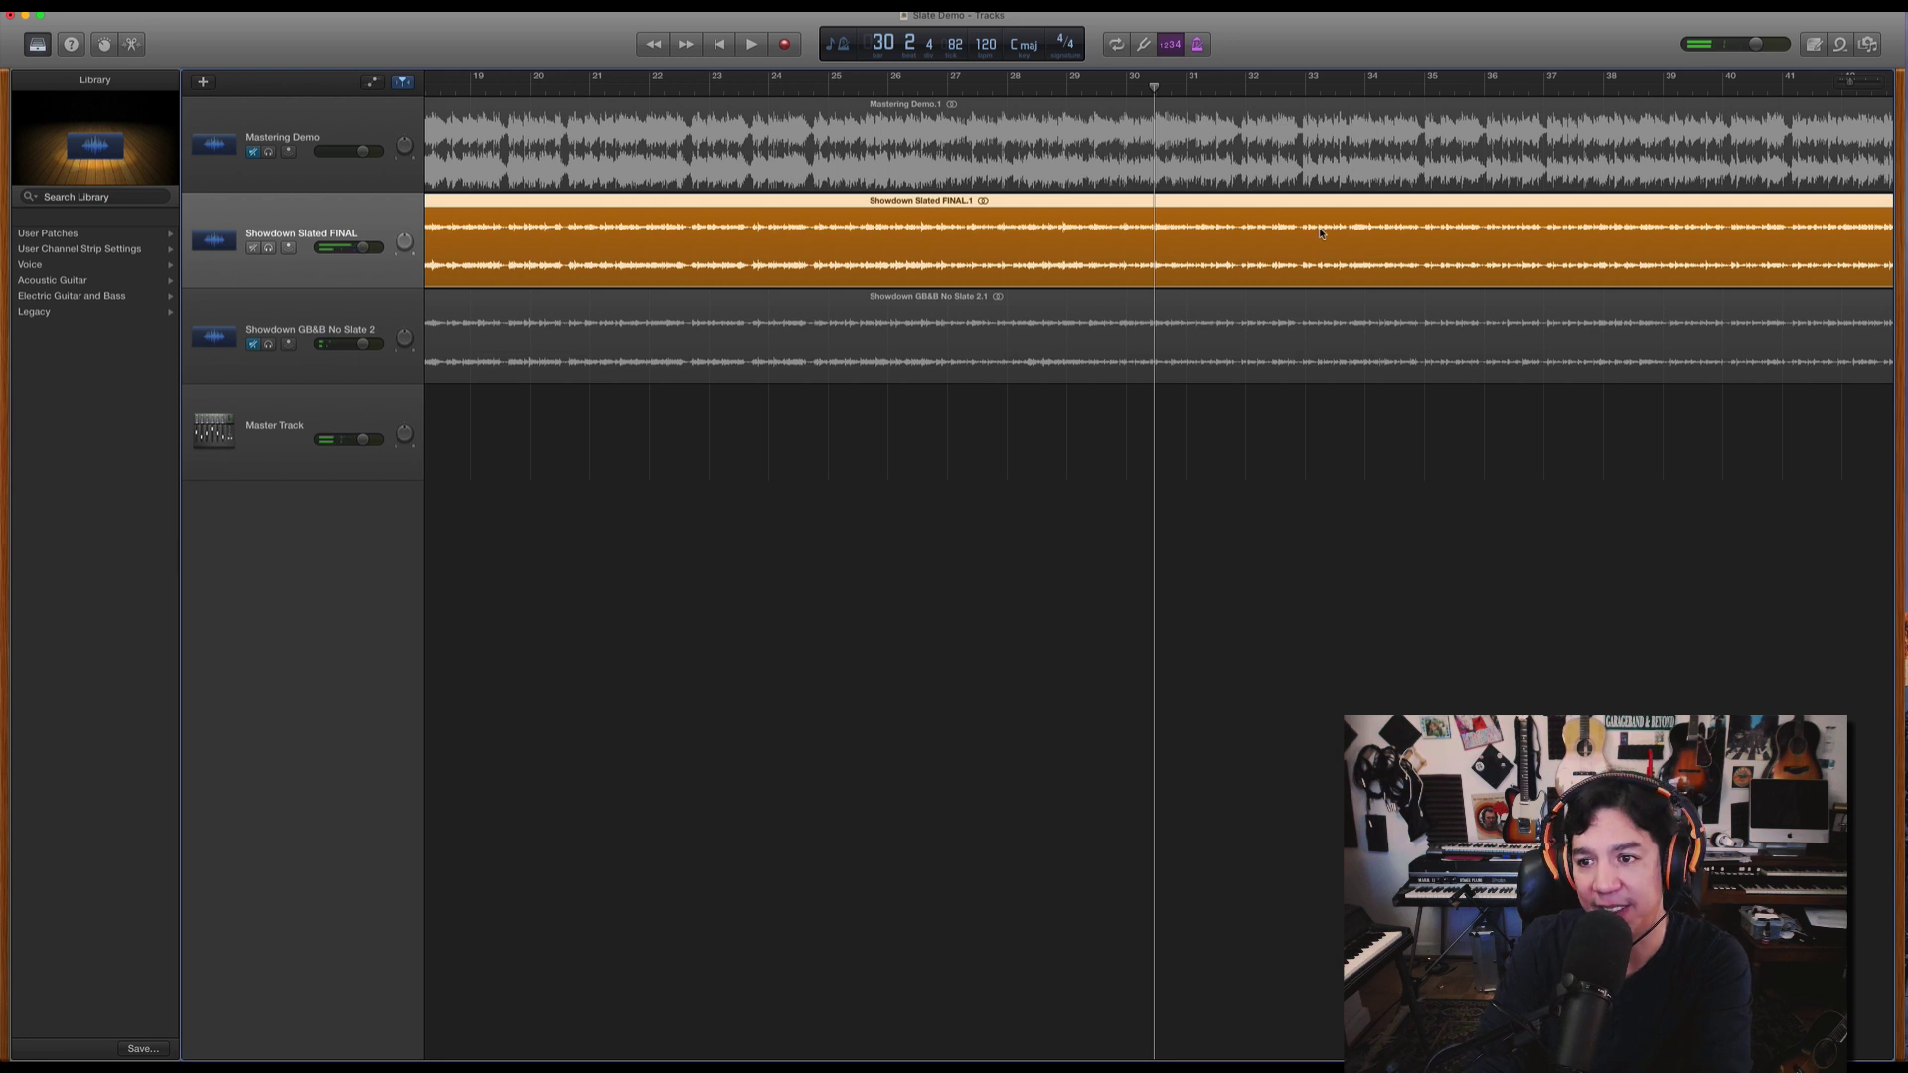
# Place the playhead near bar 48 and play the Showdown Slated FINAL track from there.
pyautogui.hscroll(6, 1322, 231)
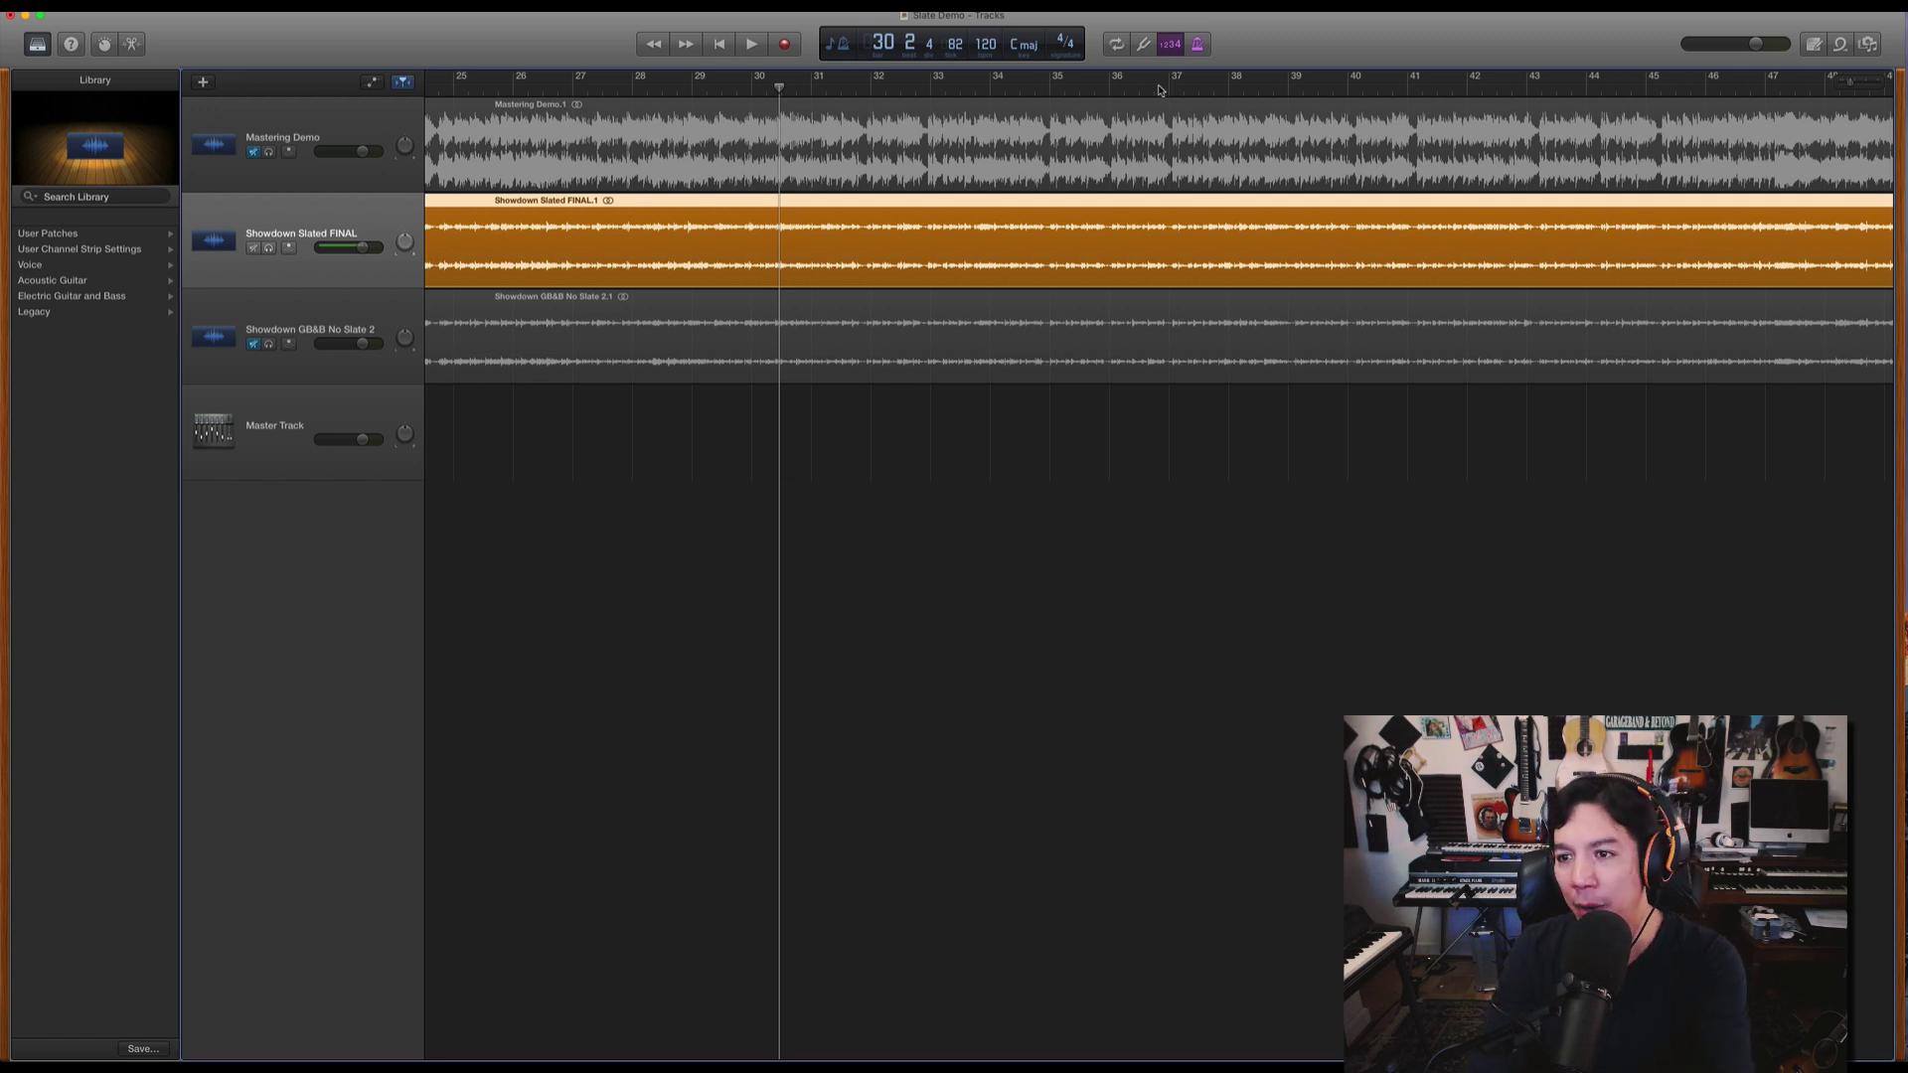
pyautogui.hscroll(10, 1257, 103)
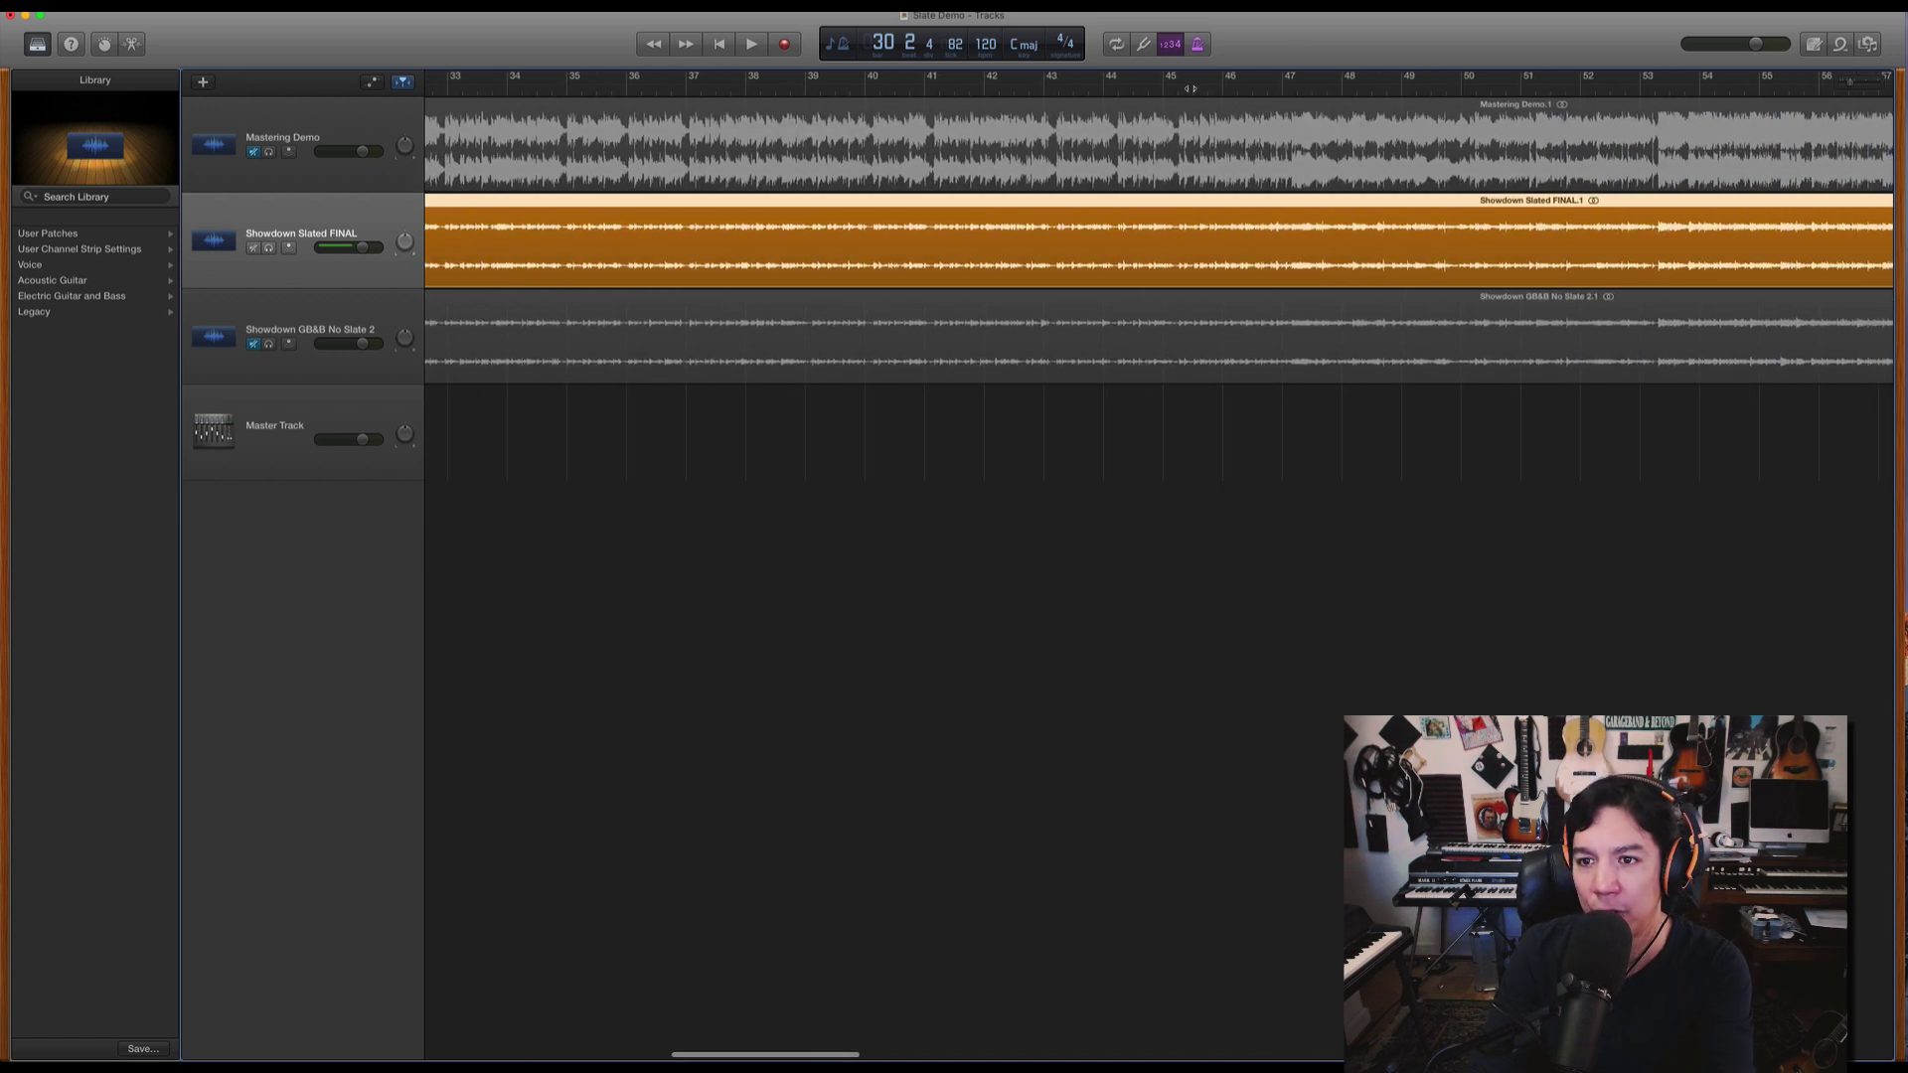
pyautogui.click(1173, 87)
pyautogui.press('space')
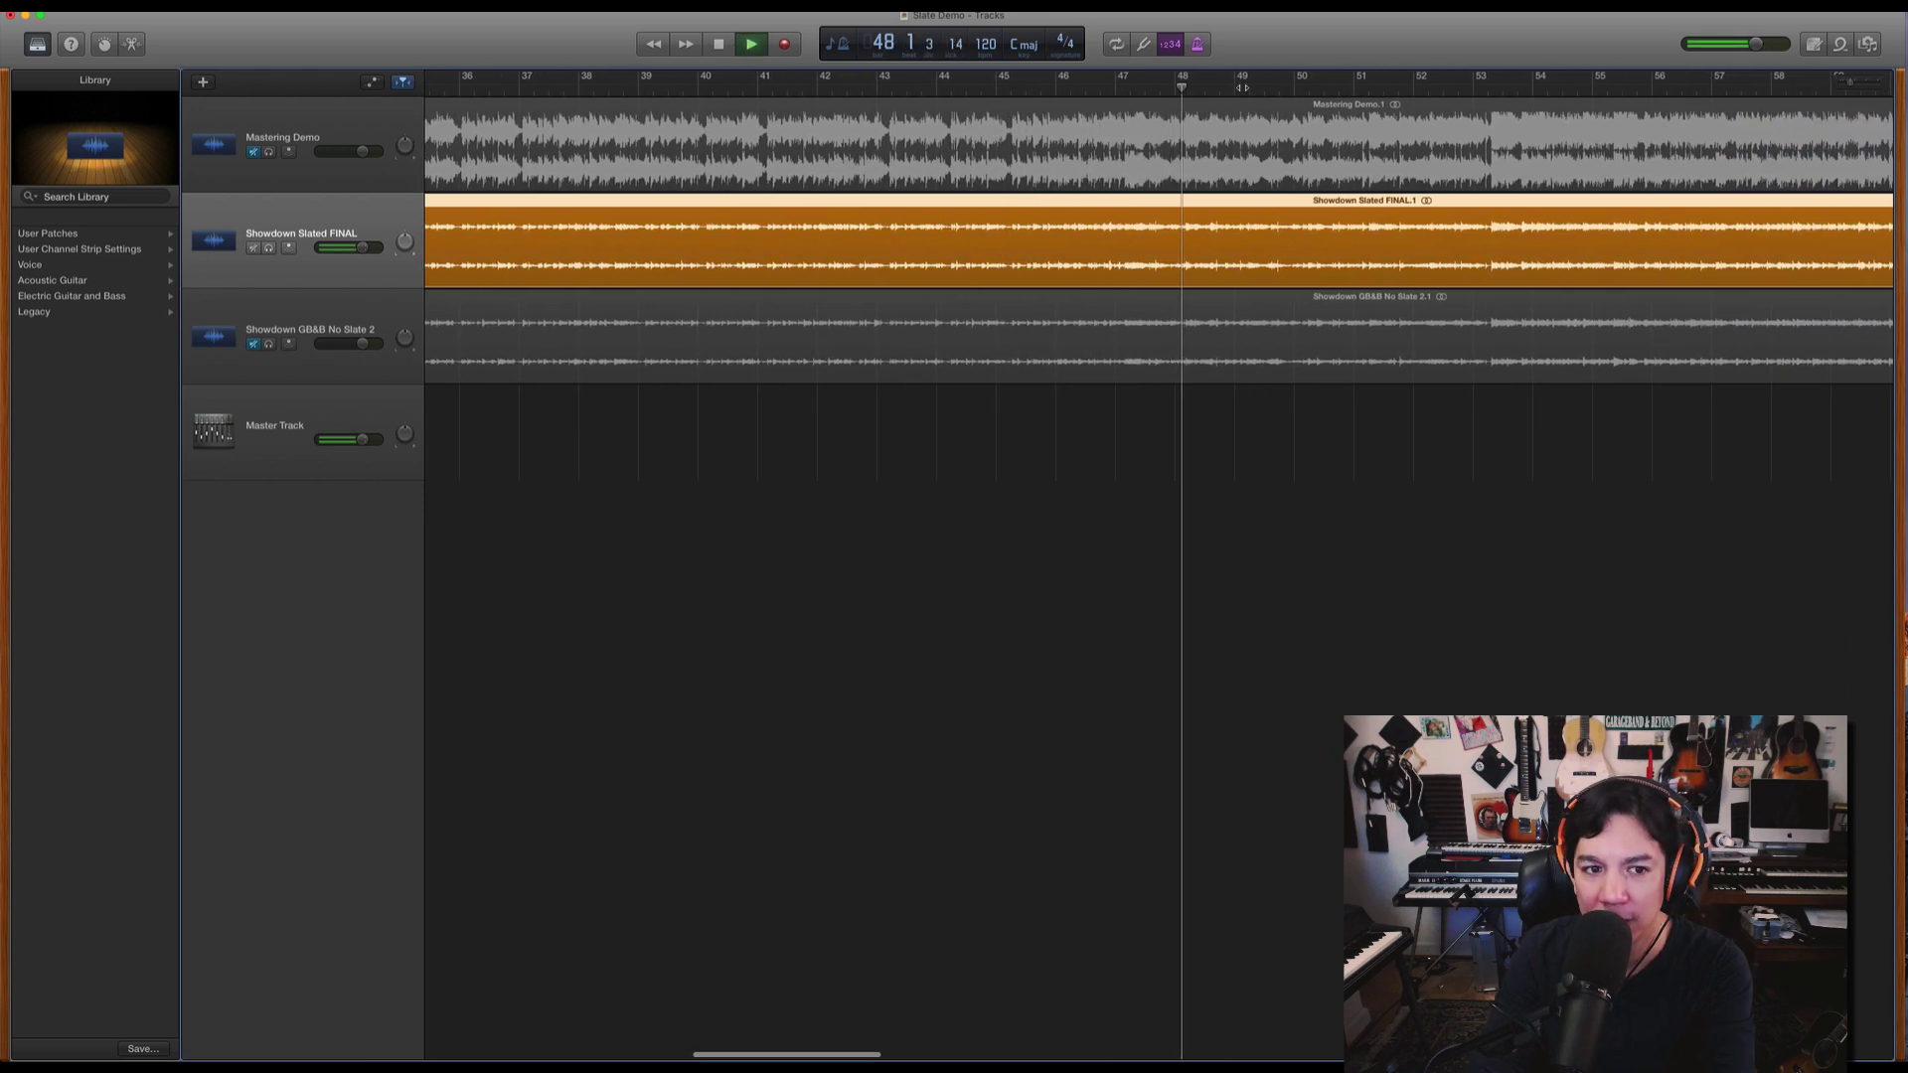
# Compare both Showdown mixes from around bar 48 by repeatedly toggling the No Slate 2 track's solo during playback, ending unsoloed and stopped.
pyautogui.press('space')
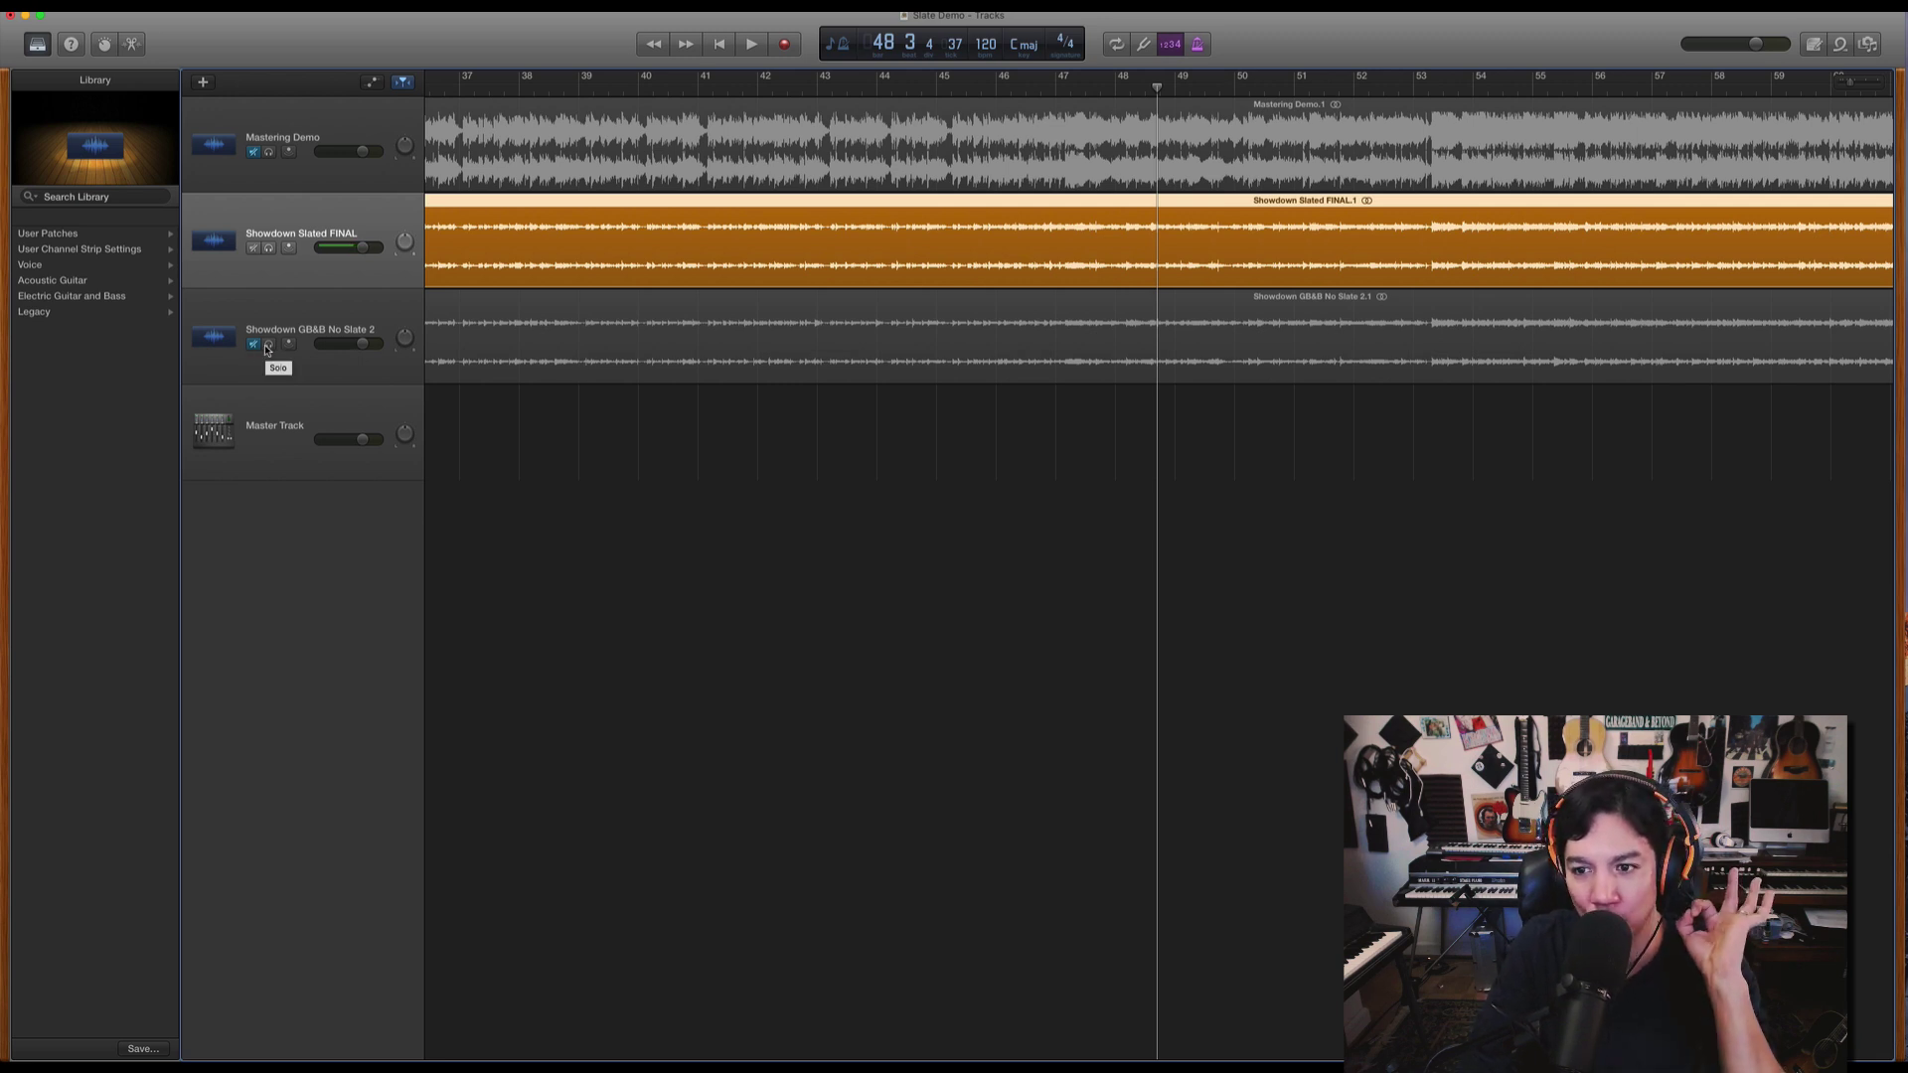
pyautogui.press('space')
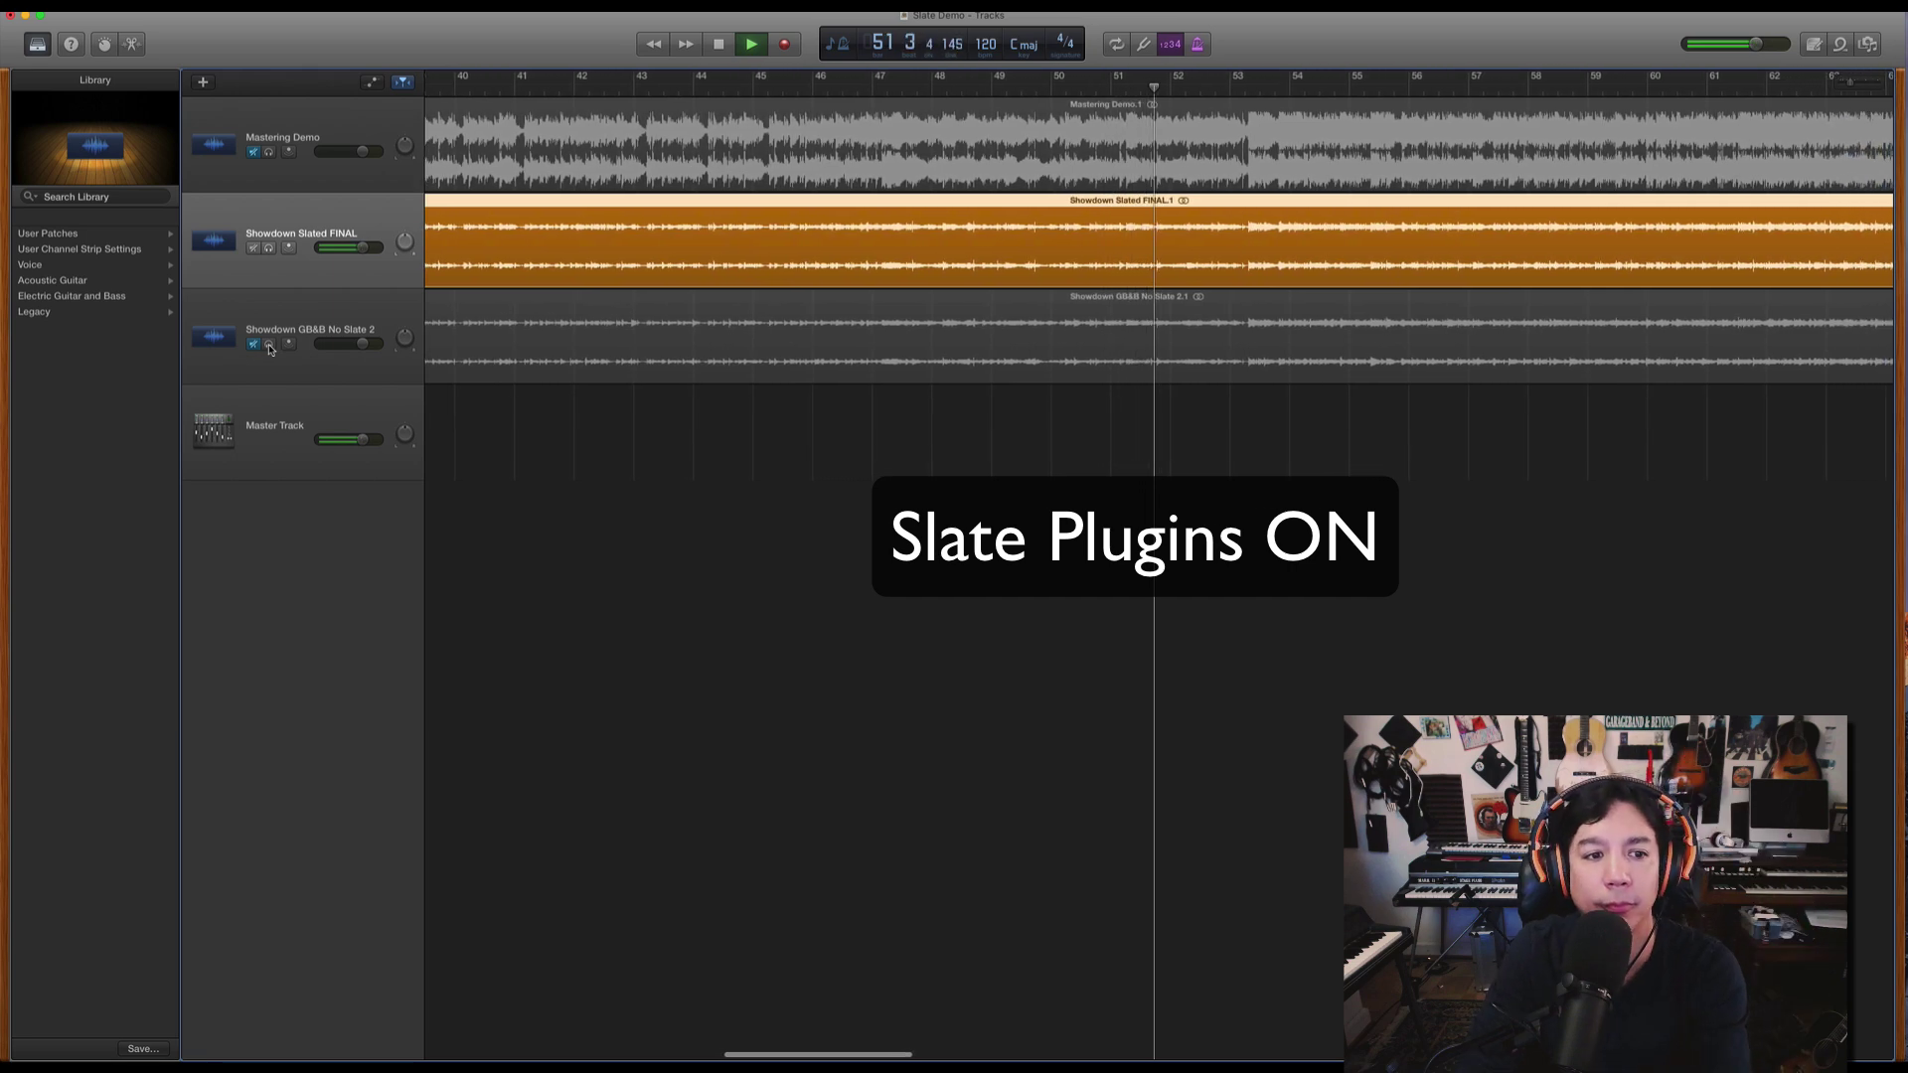
pyautogui.click(269, 345)
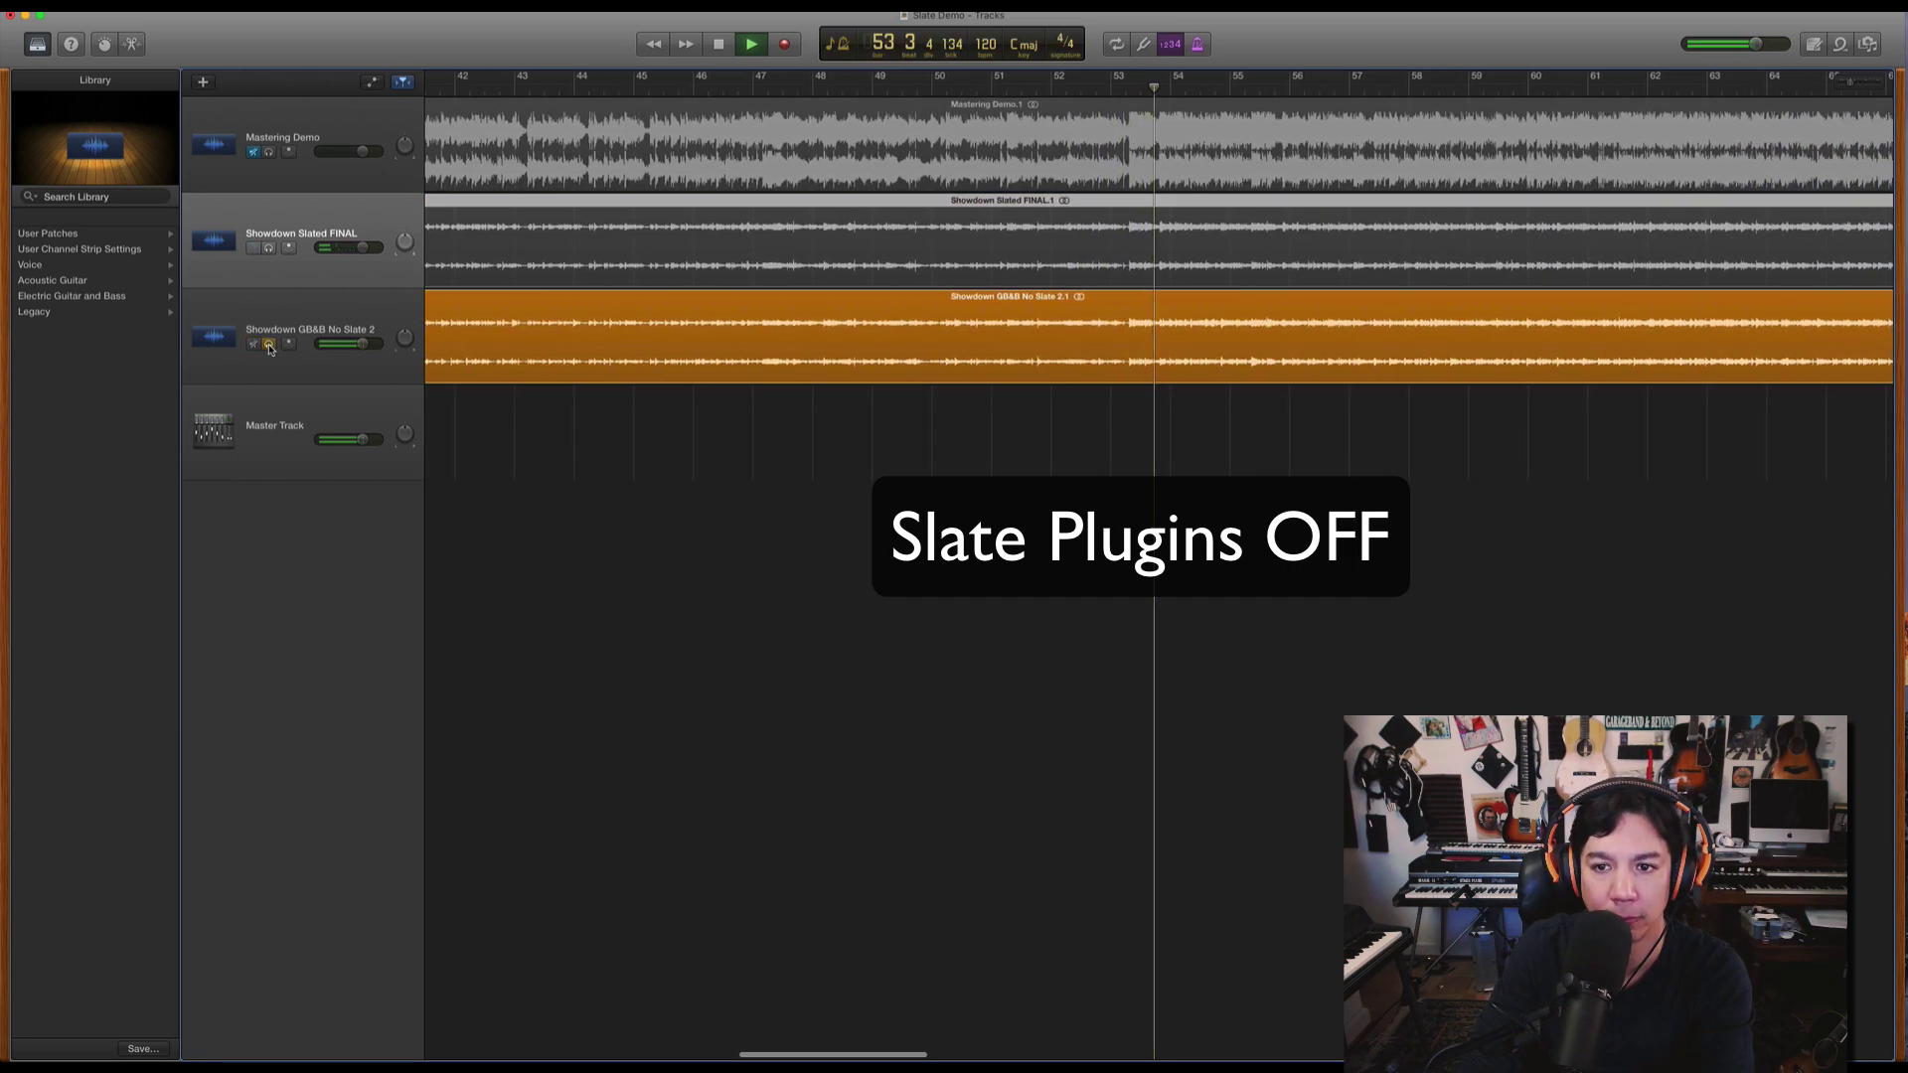
pyautogui.click(269, 346)
pyautogui.click(270, 346)
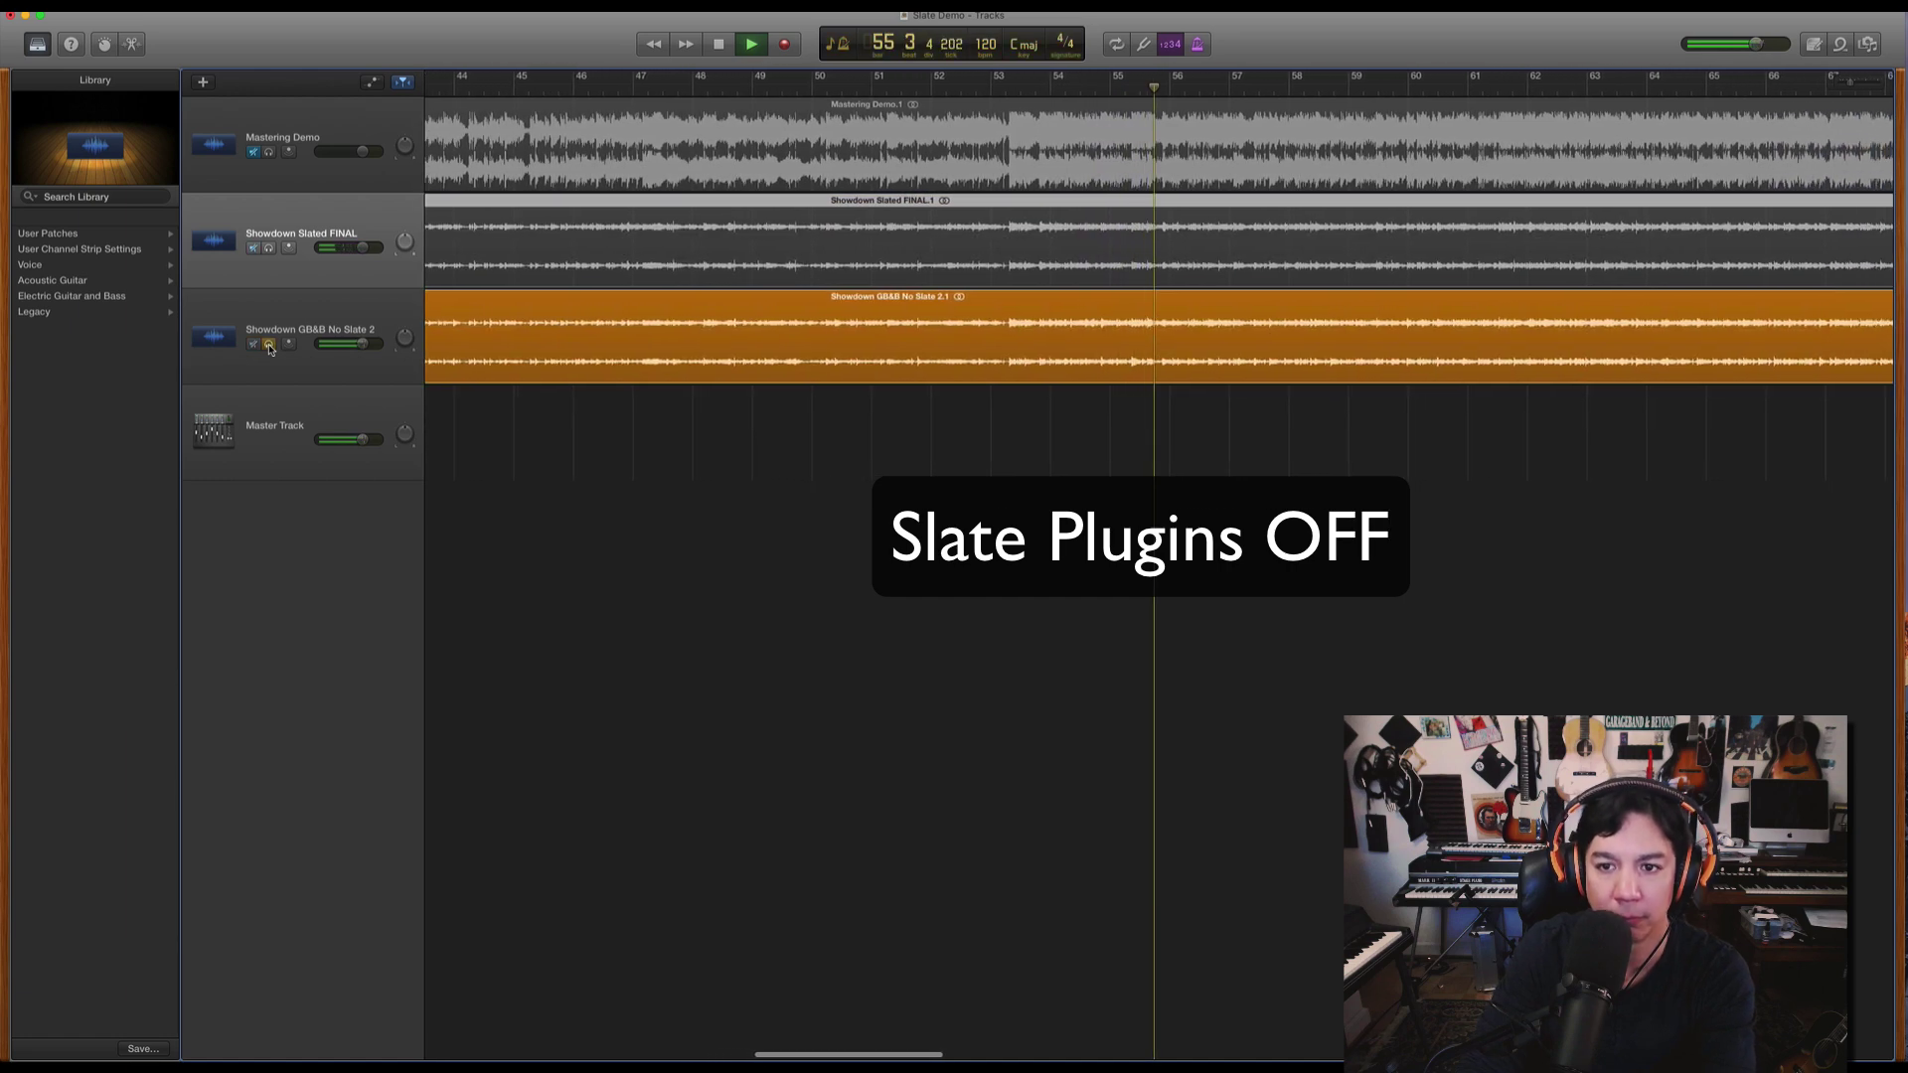
pyautogui.click(269, 346)
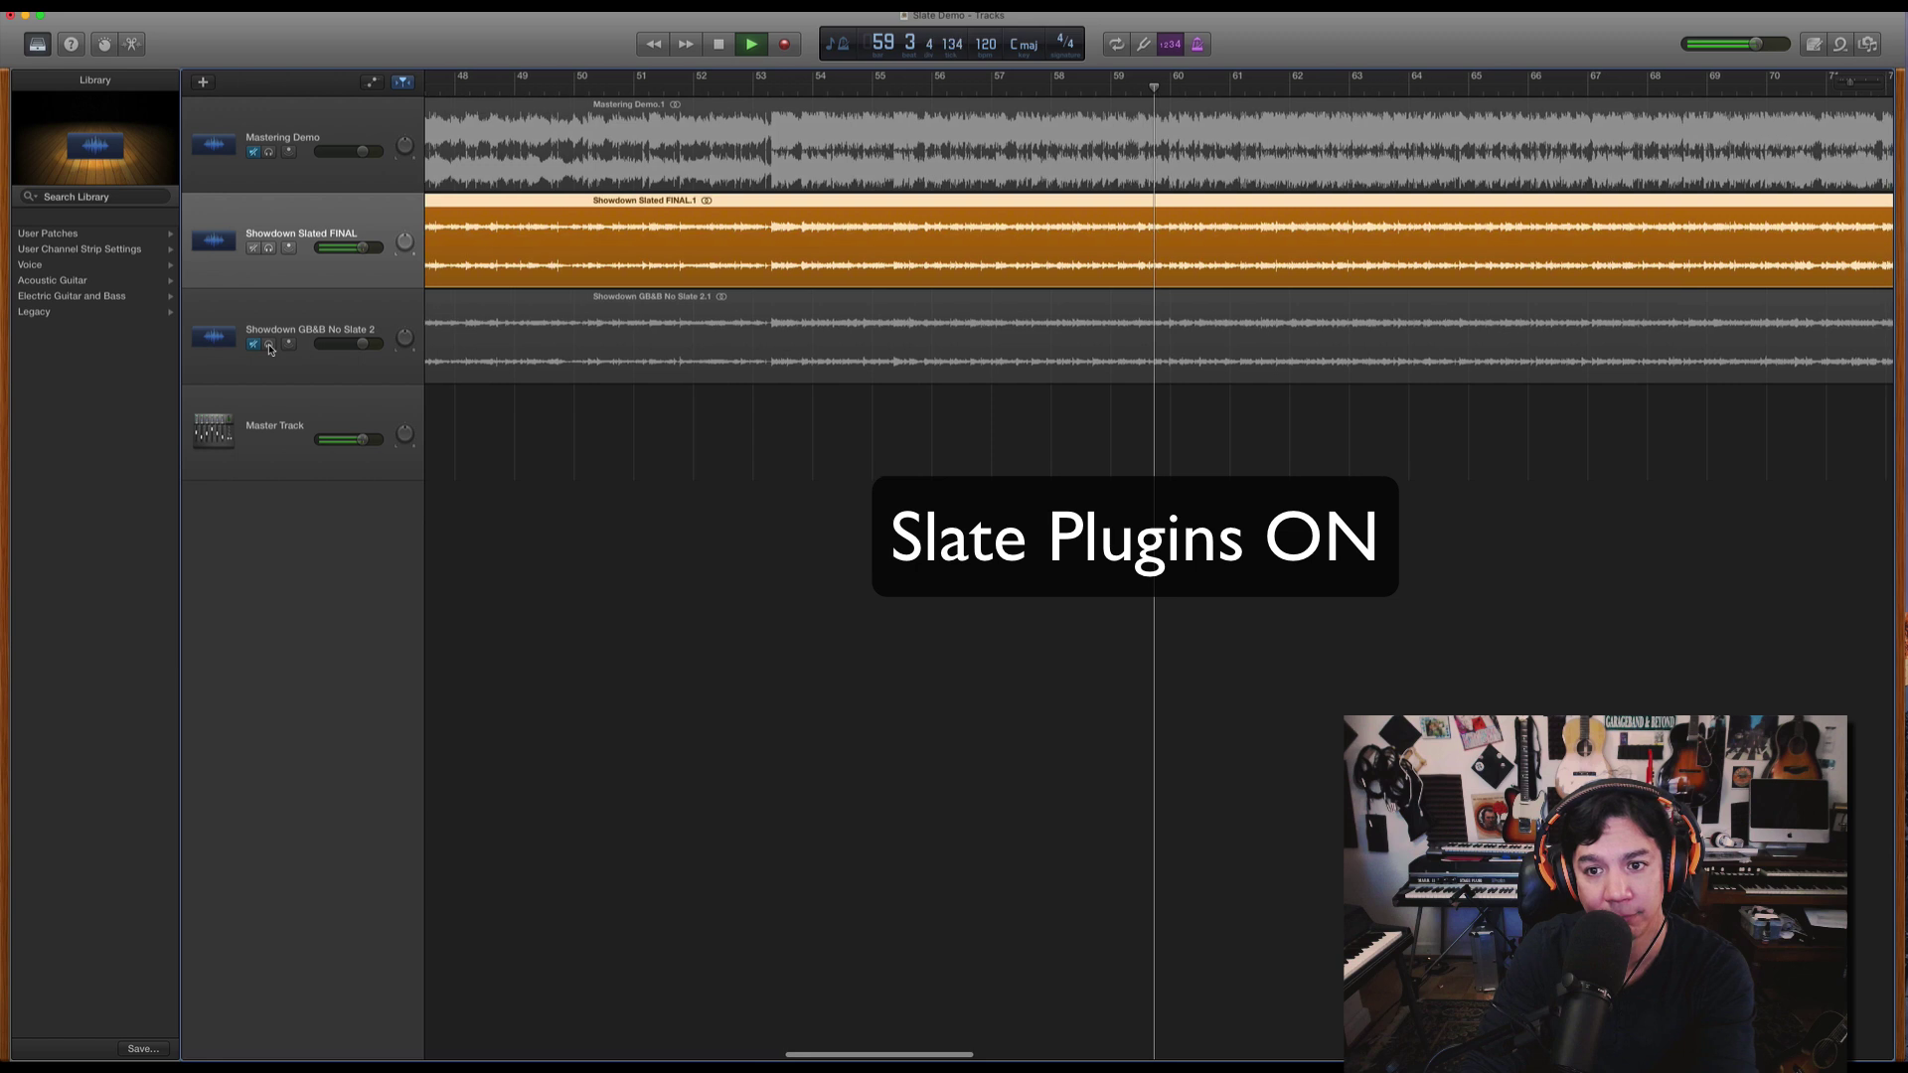
pyautogui.click(269, 346)
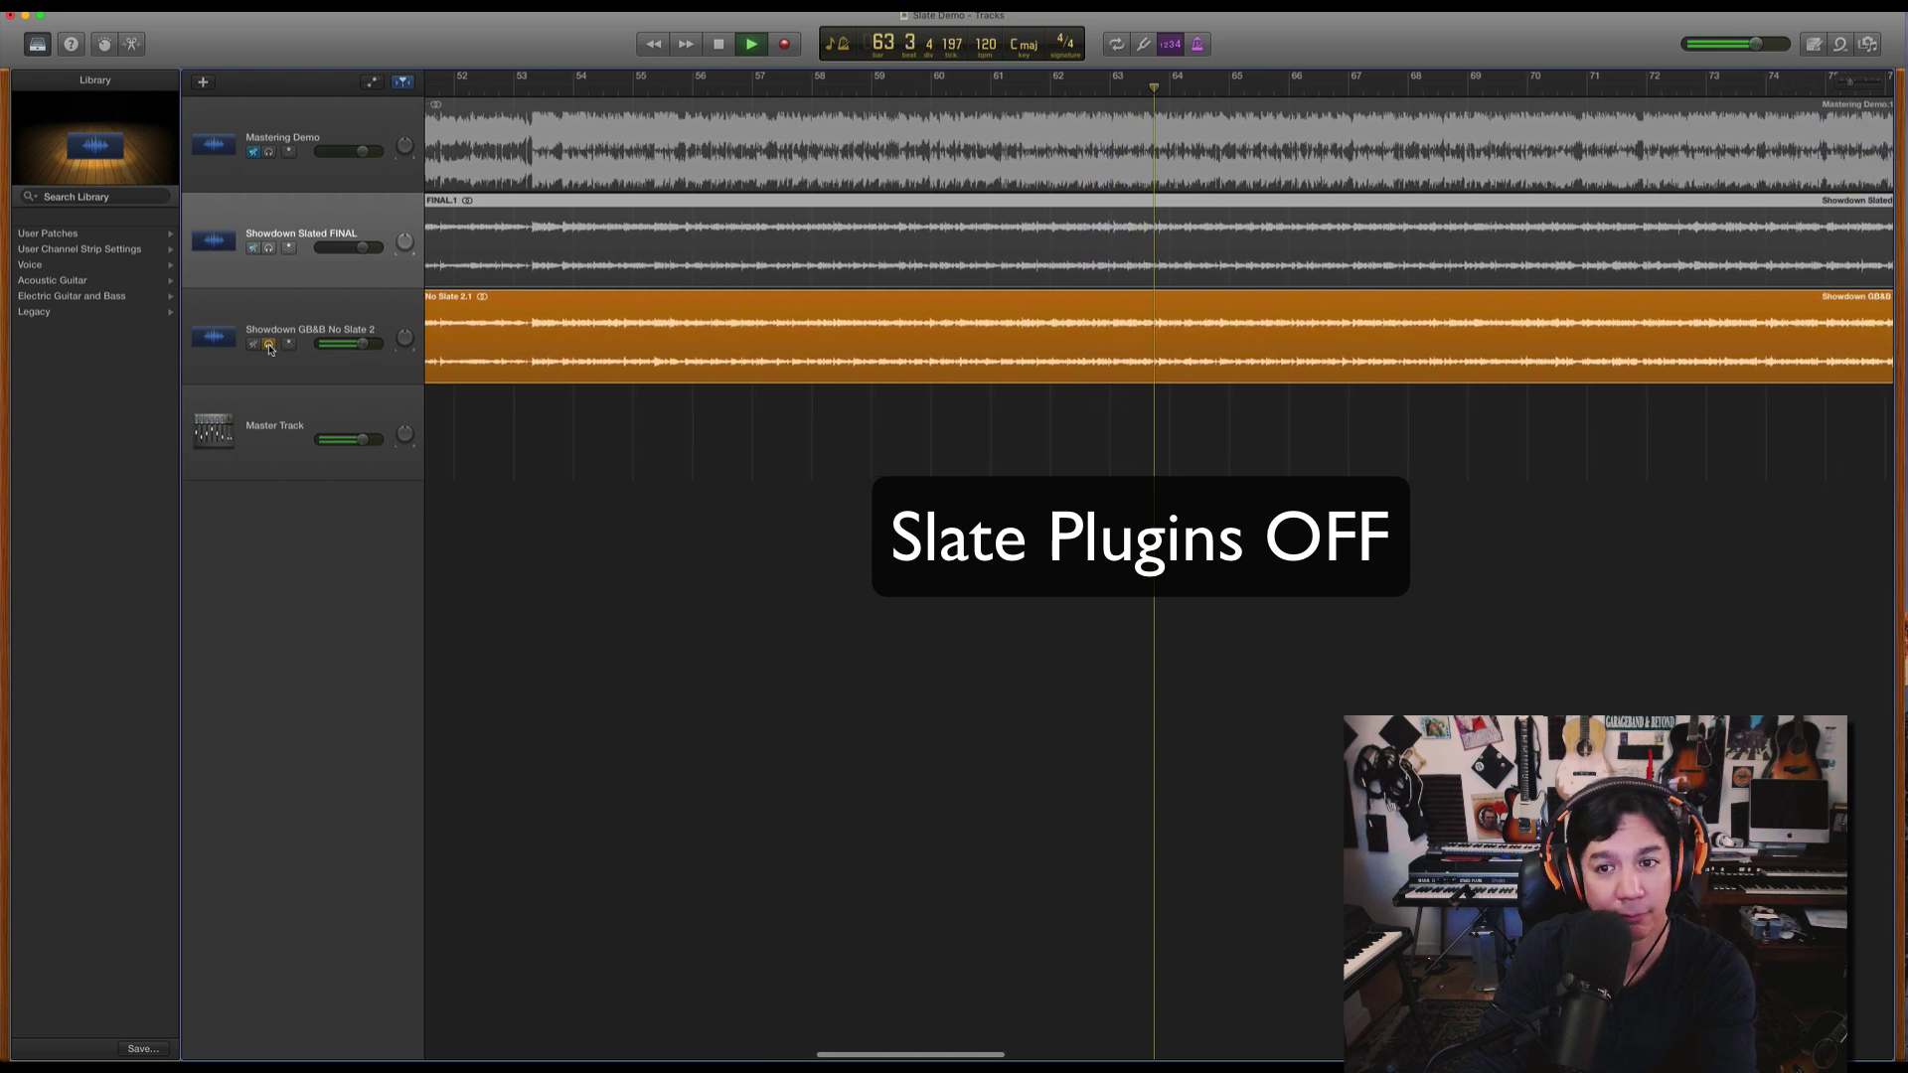
pyautogui.click(269, 346)
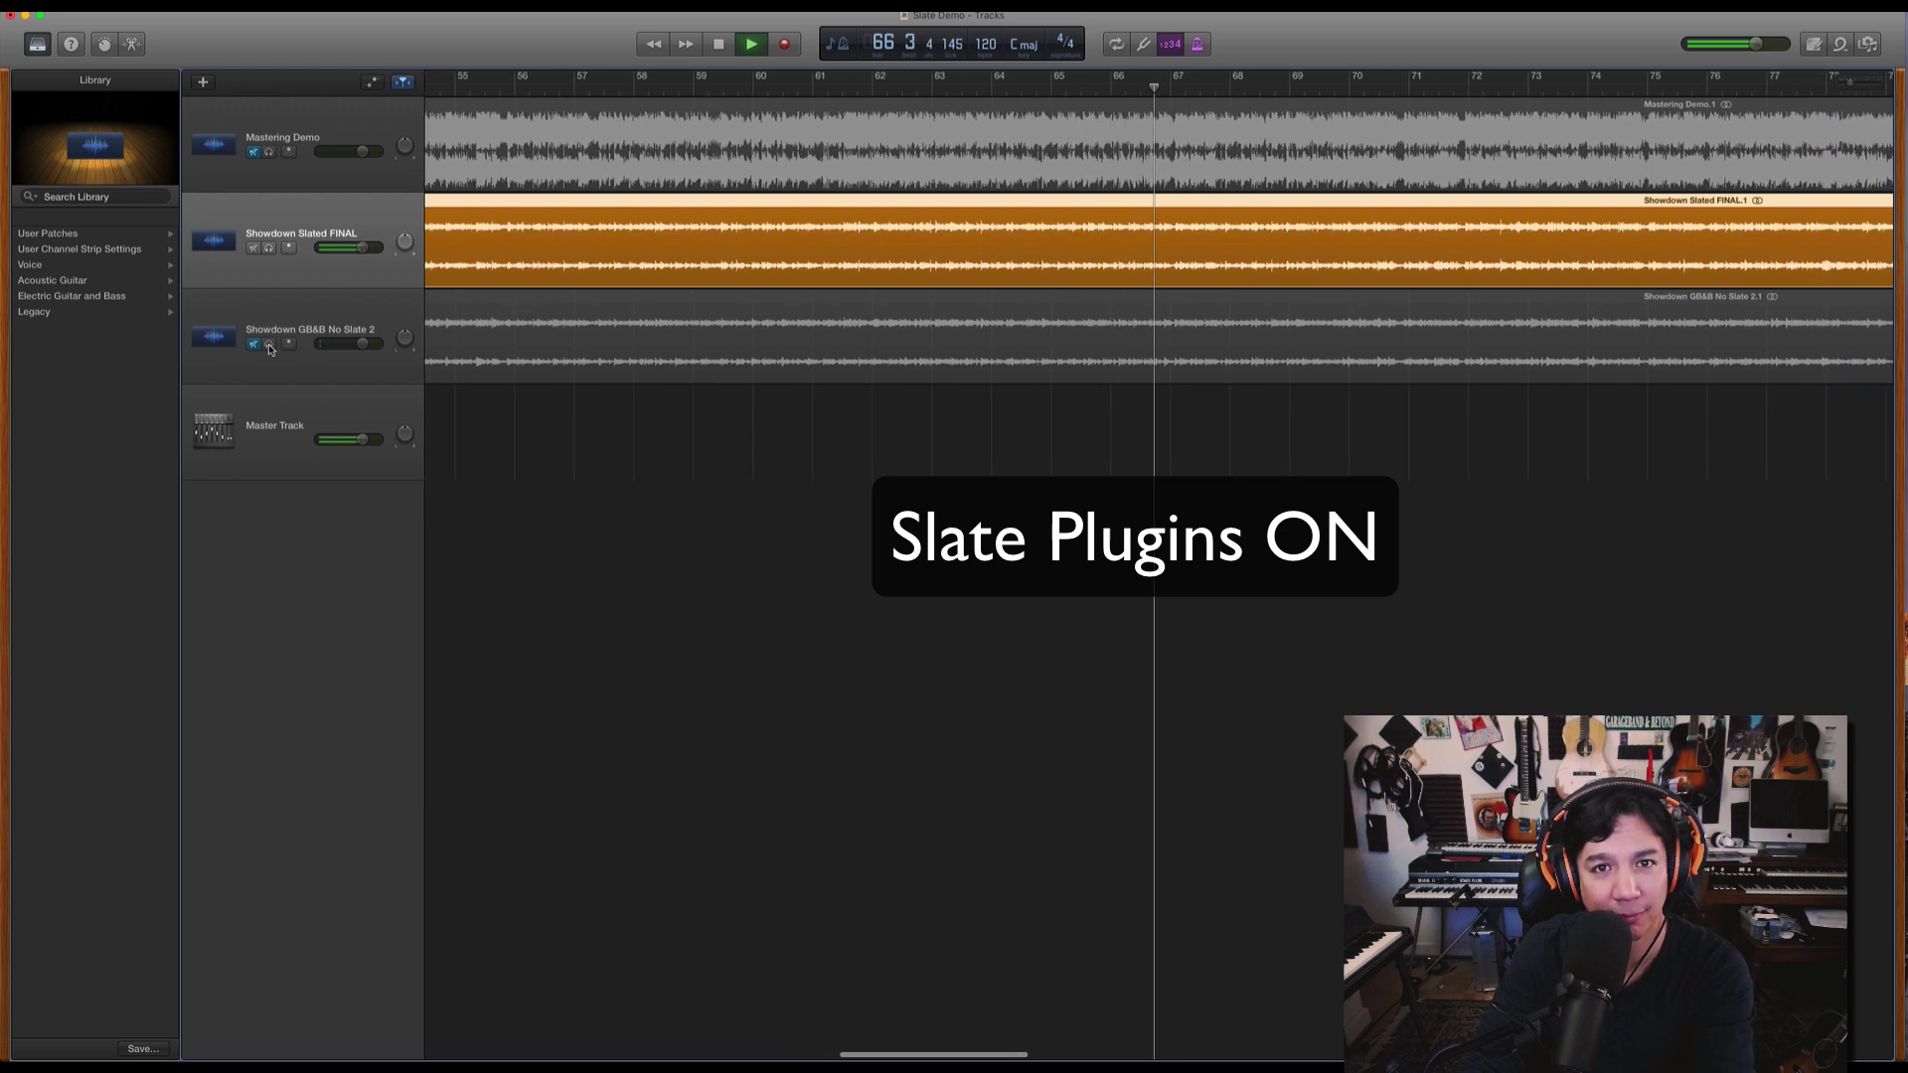
pyautogui.press('space')
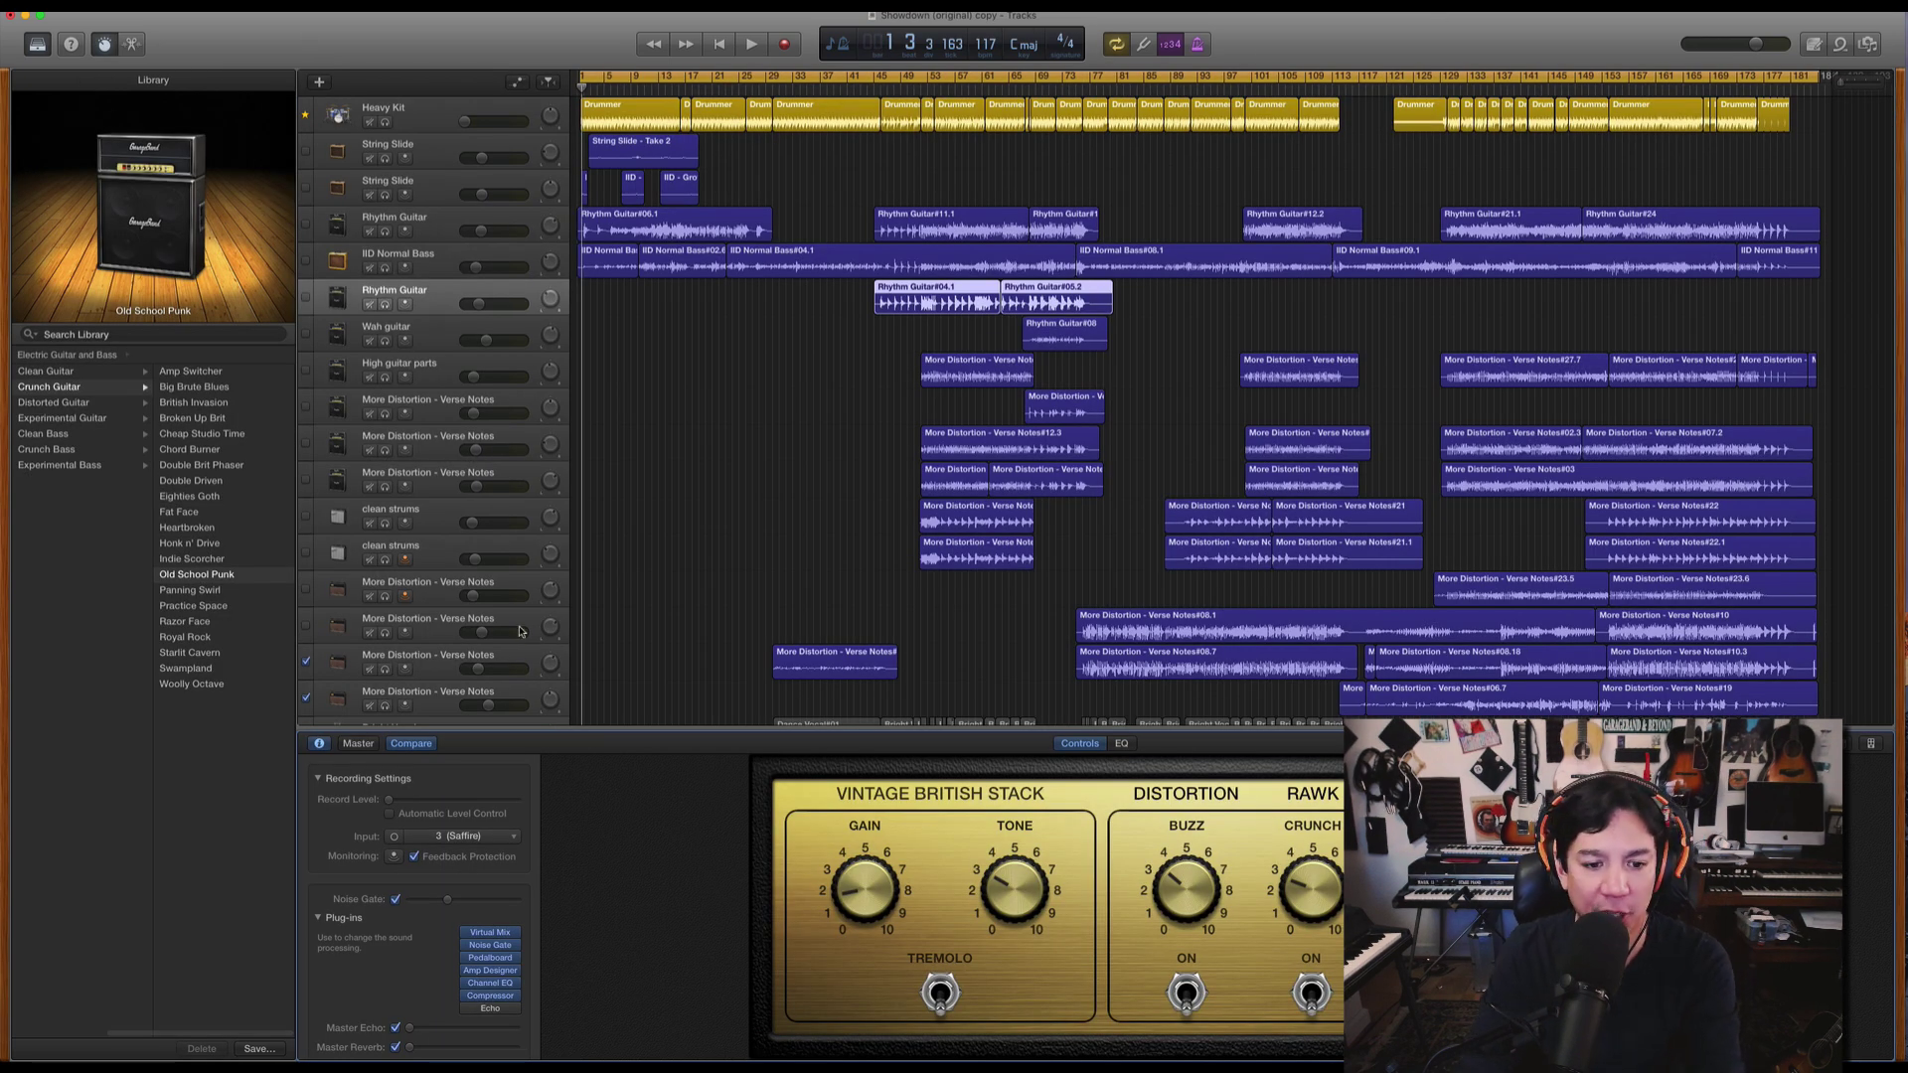
# Open the Virtual Mix Rack on the Rhythm Guitar track and browse its harmonics, master and preamp module categories.
pyautogui.moveTo(485, 935)
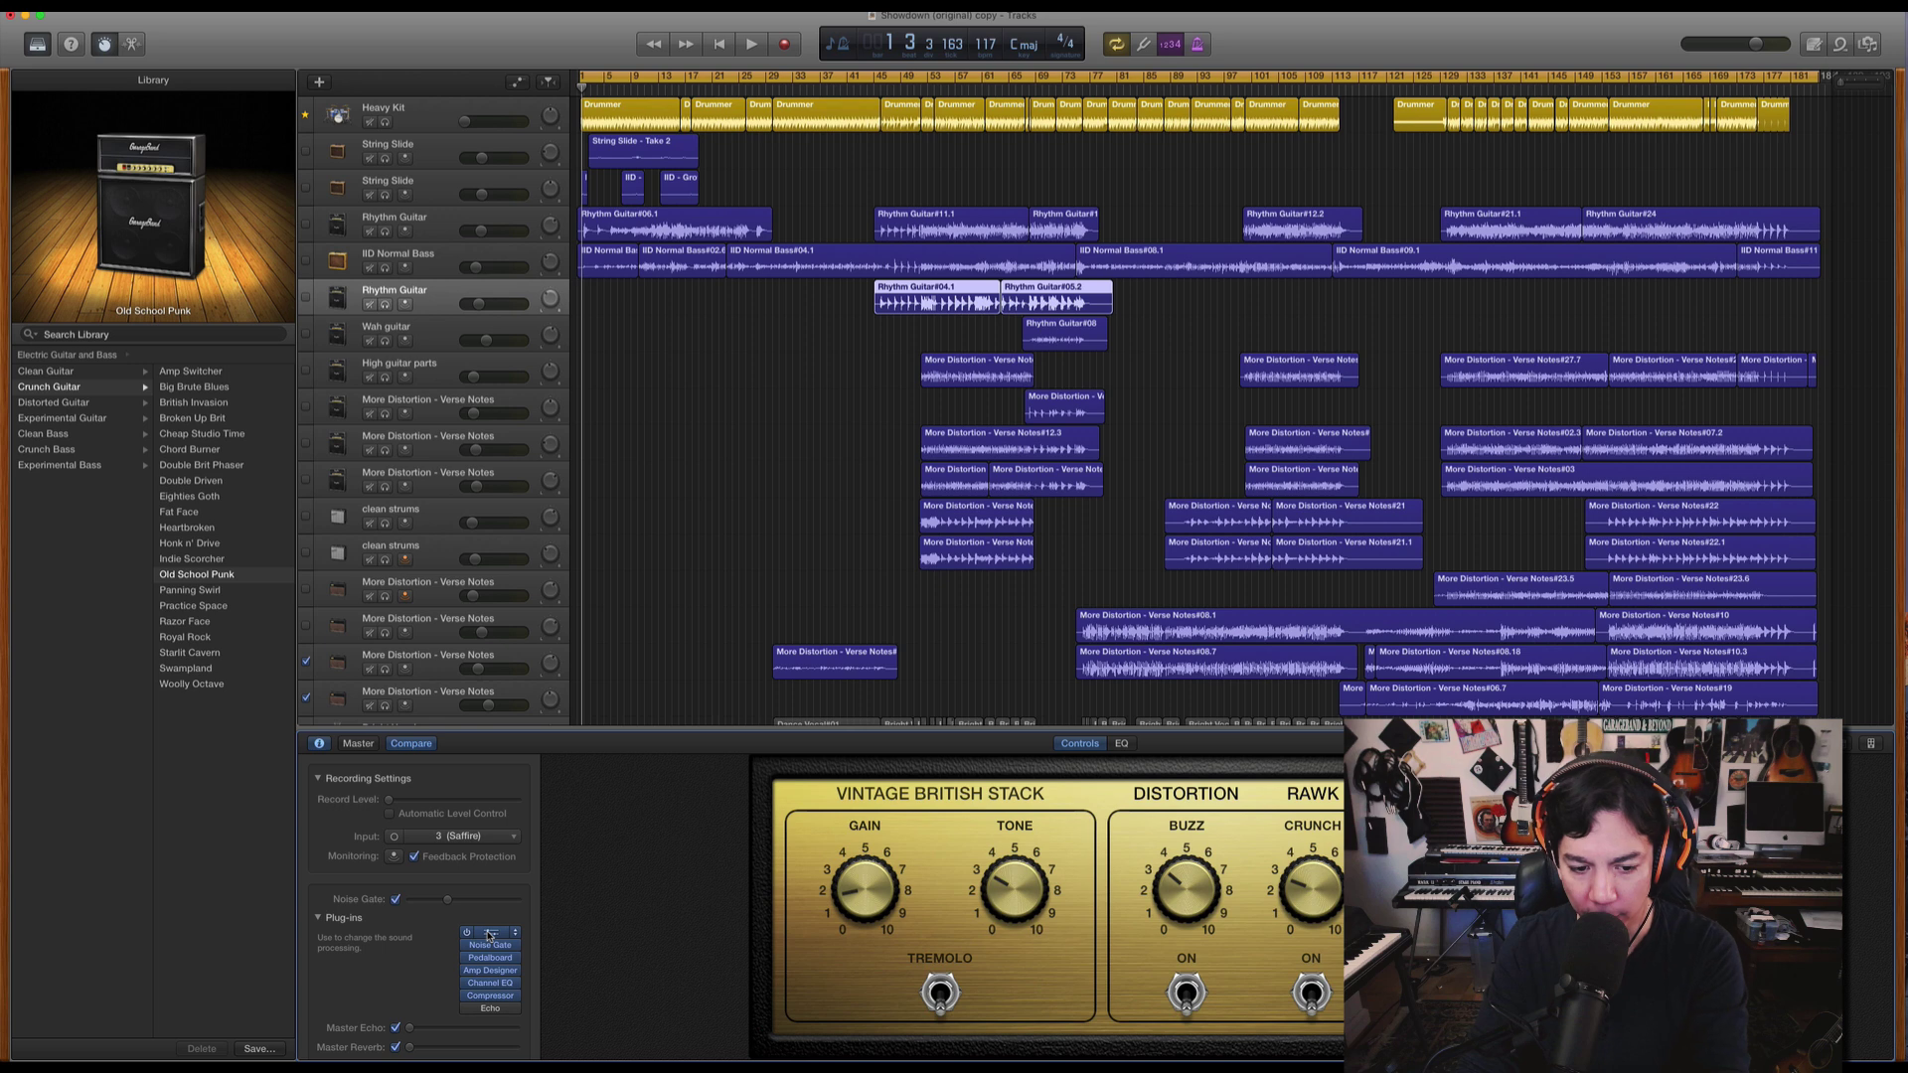
pyautogui.click(489, 935)
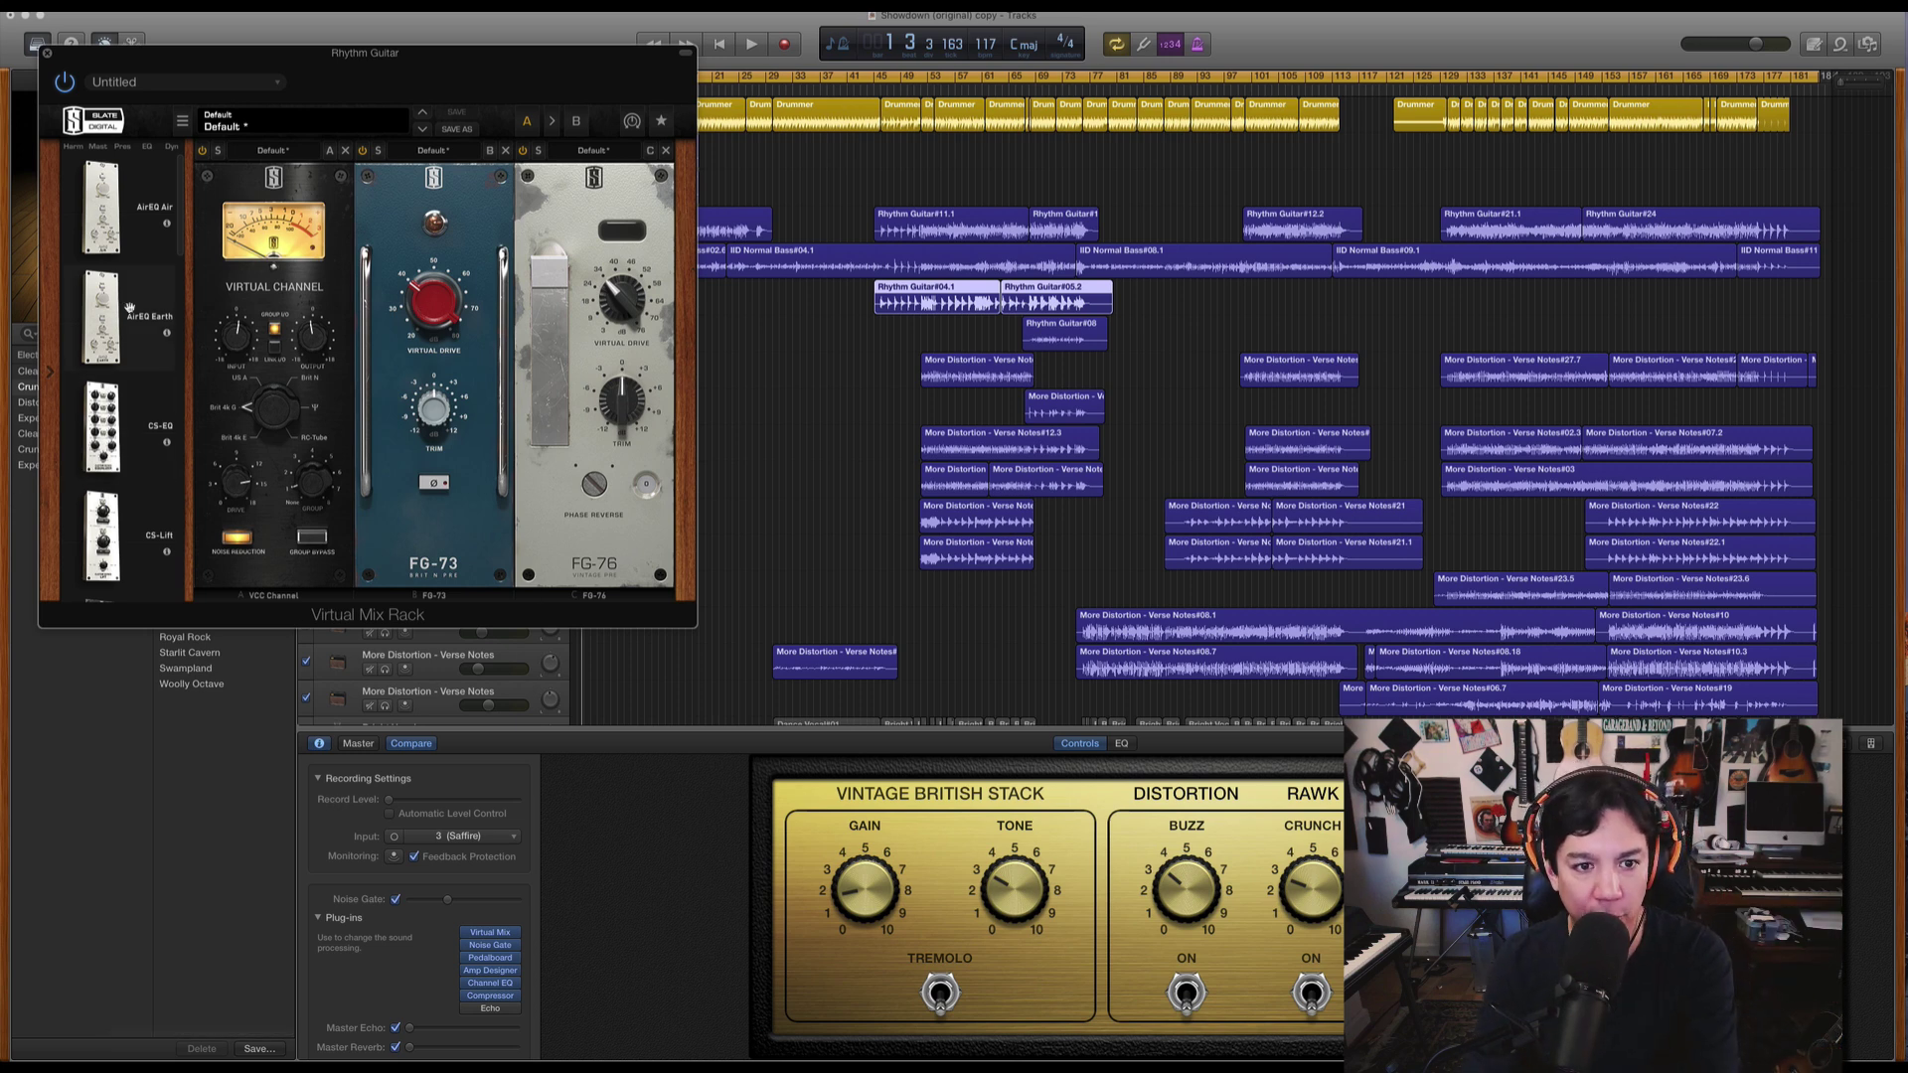
pyautogui.scroll(-5, 129, 308)
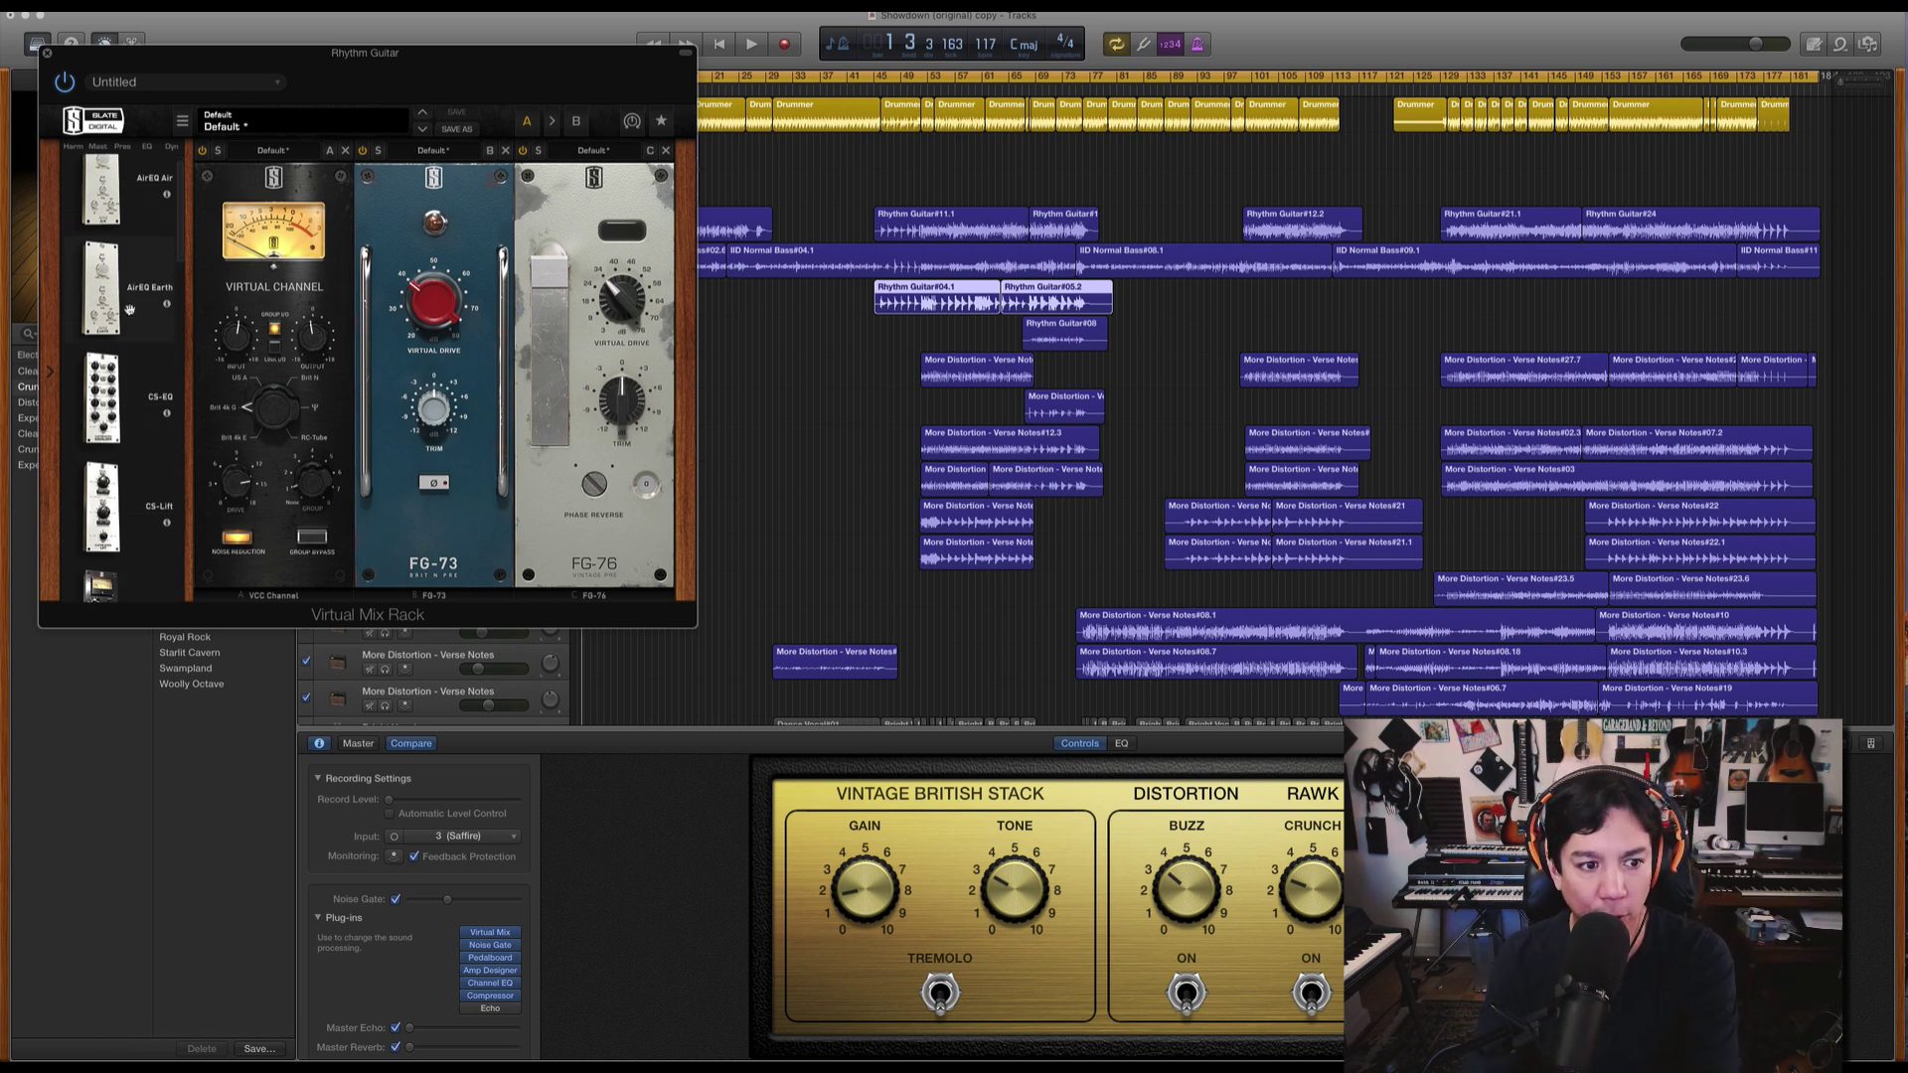
pyautogui.click(123, 146)
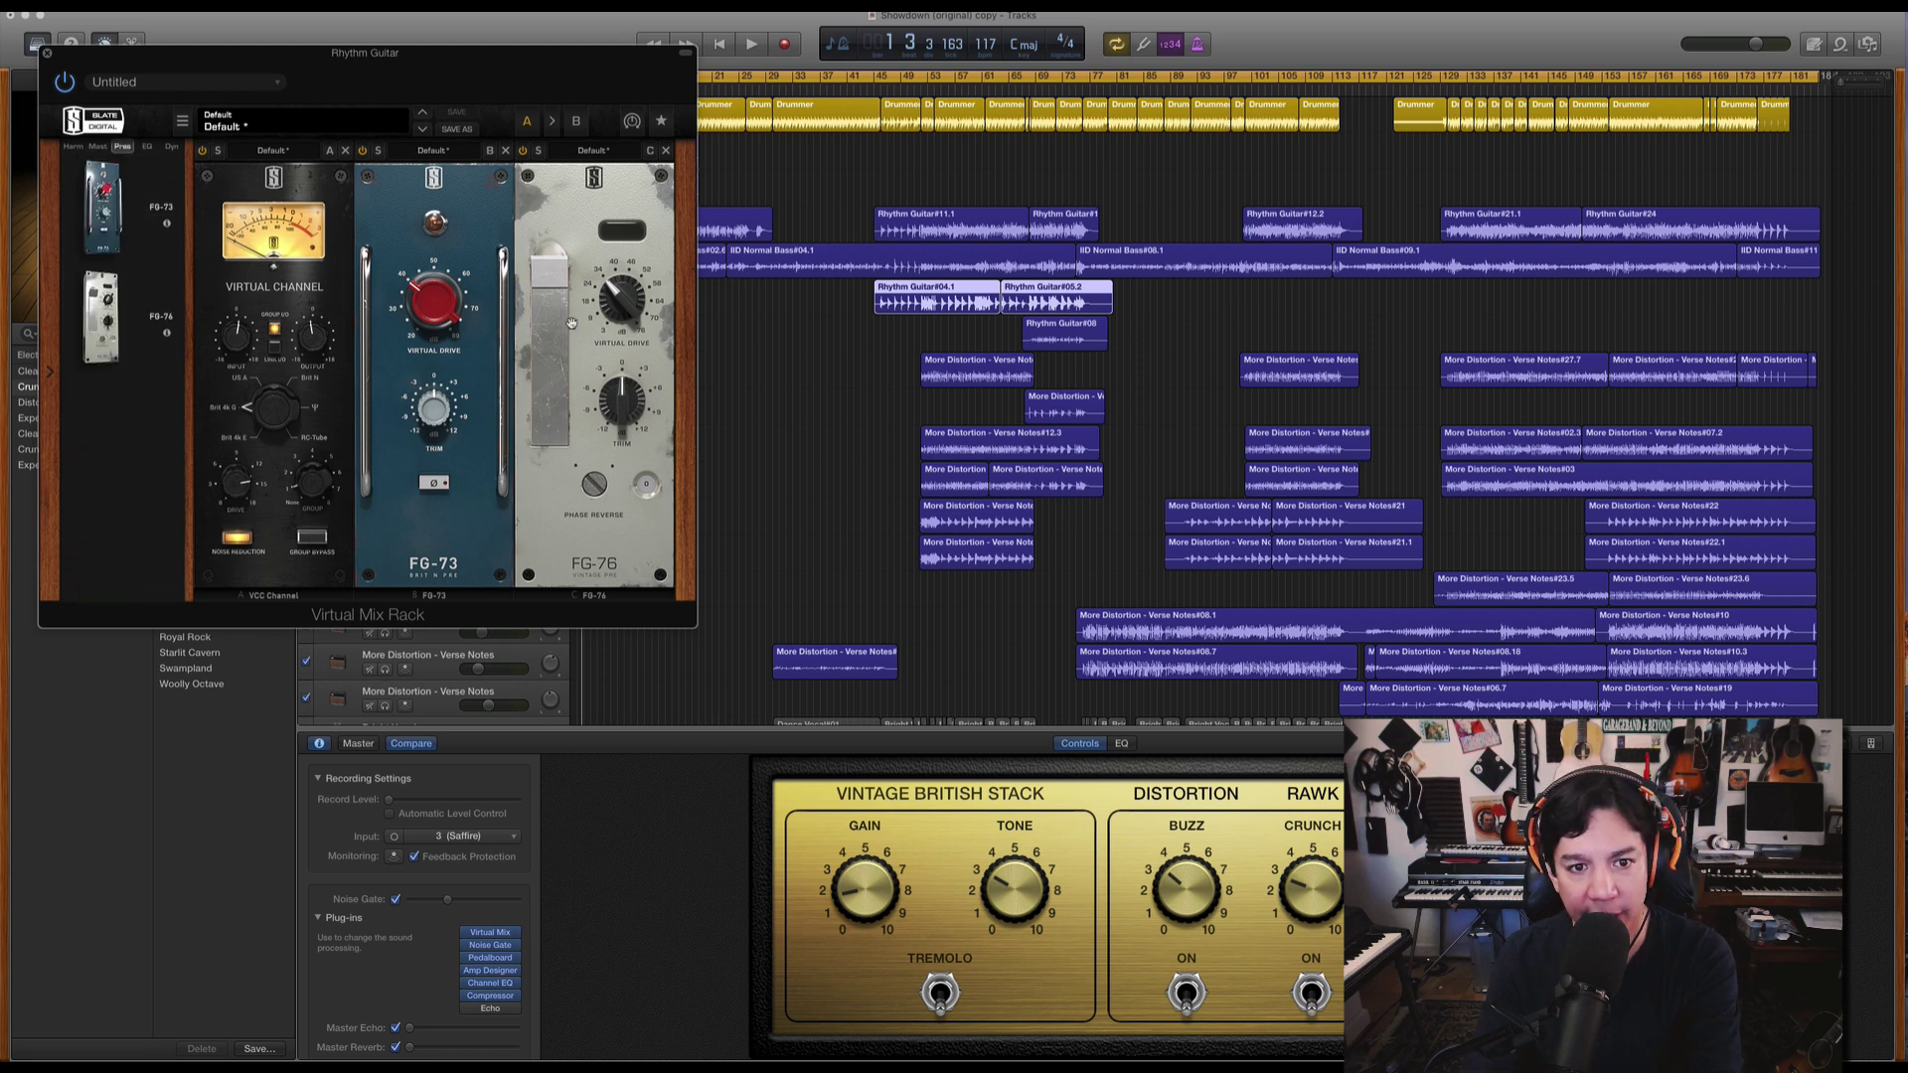
pyautogui.click(72, 145)
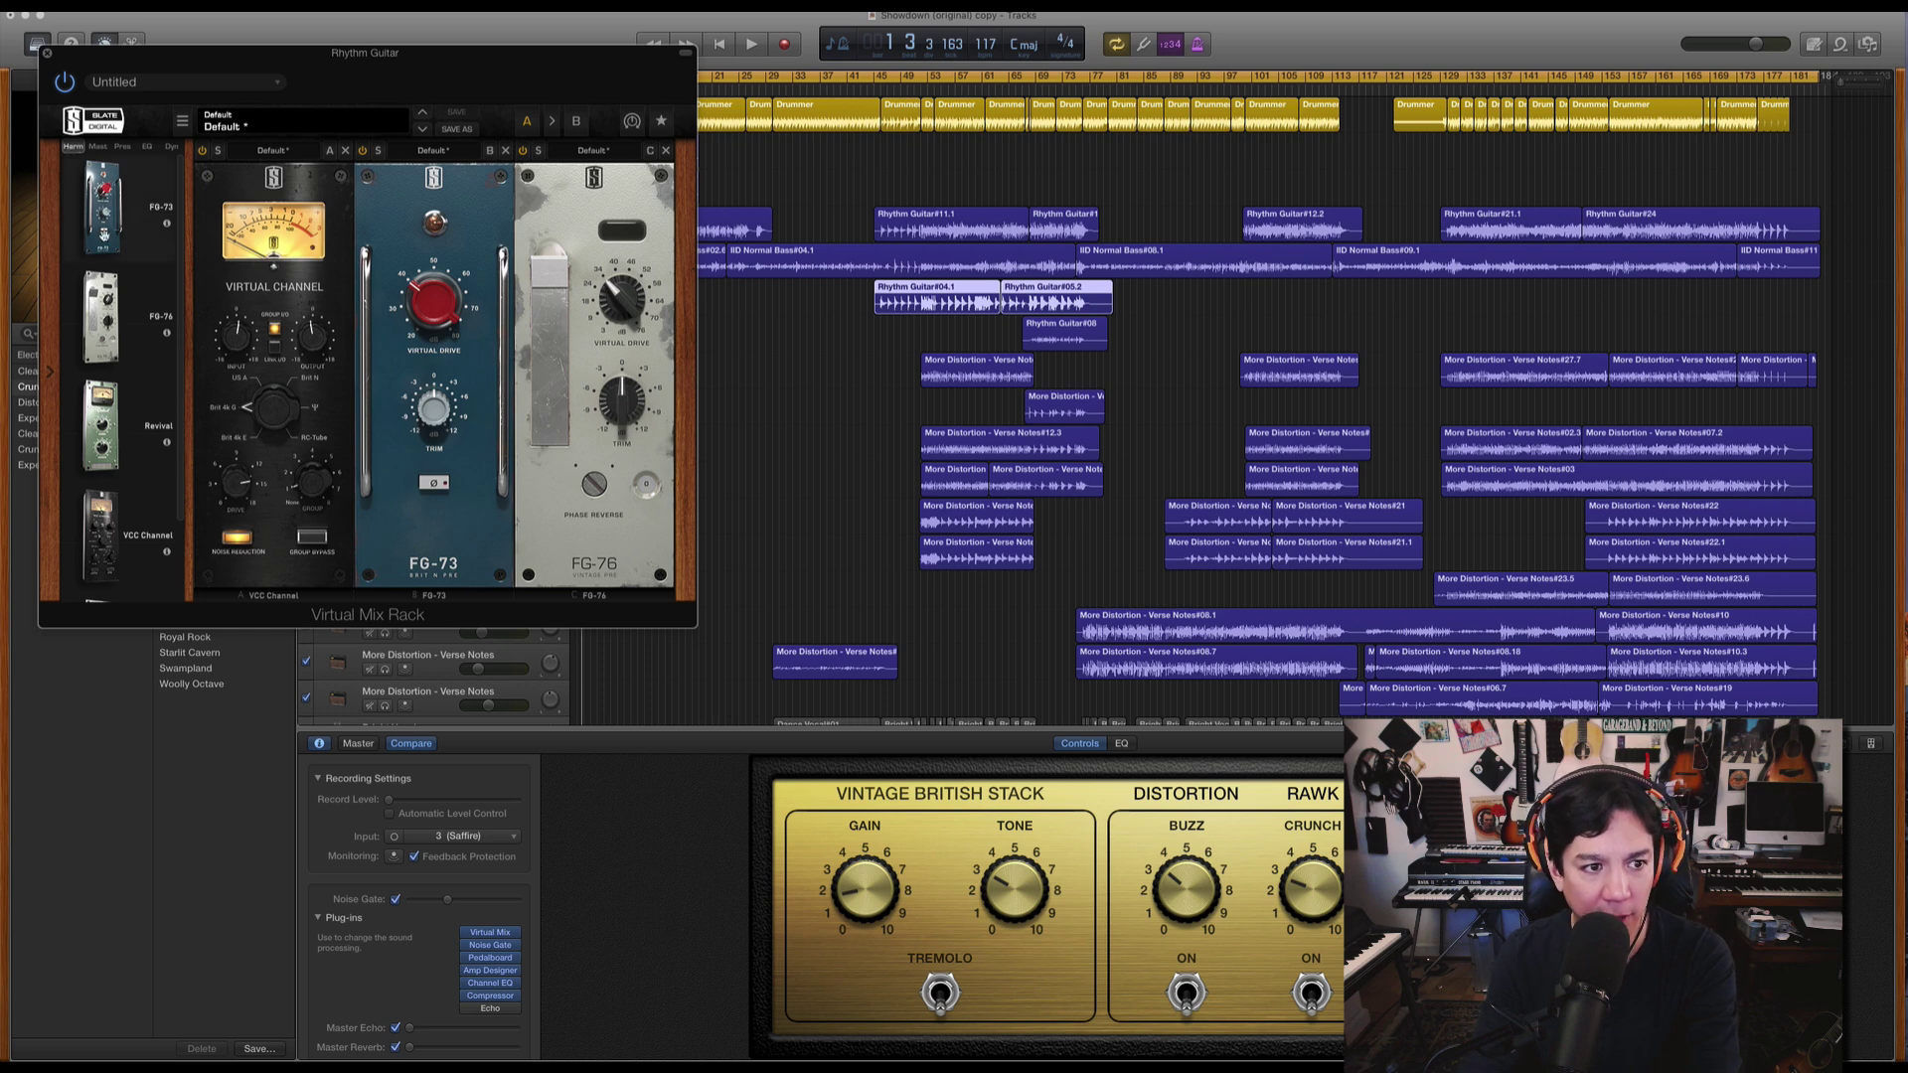
pyautogui.click(99, 146)
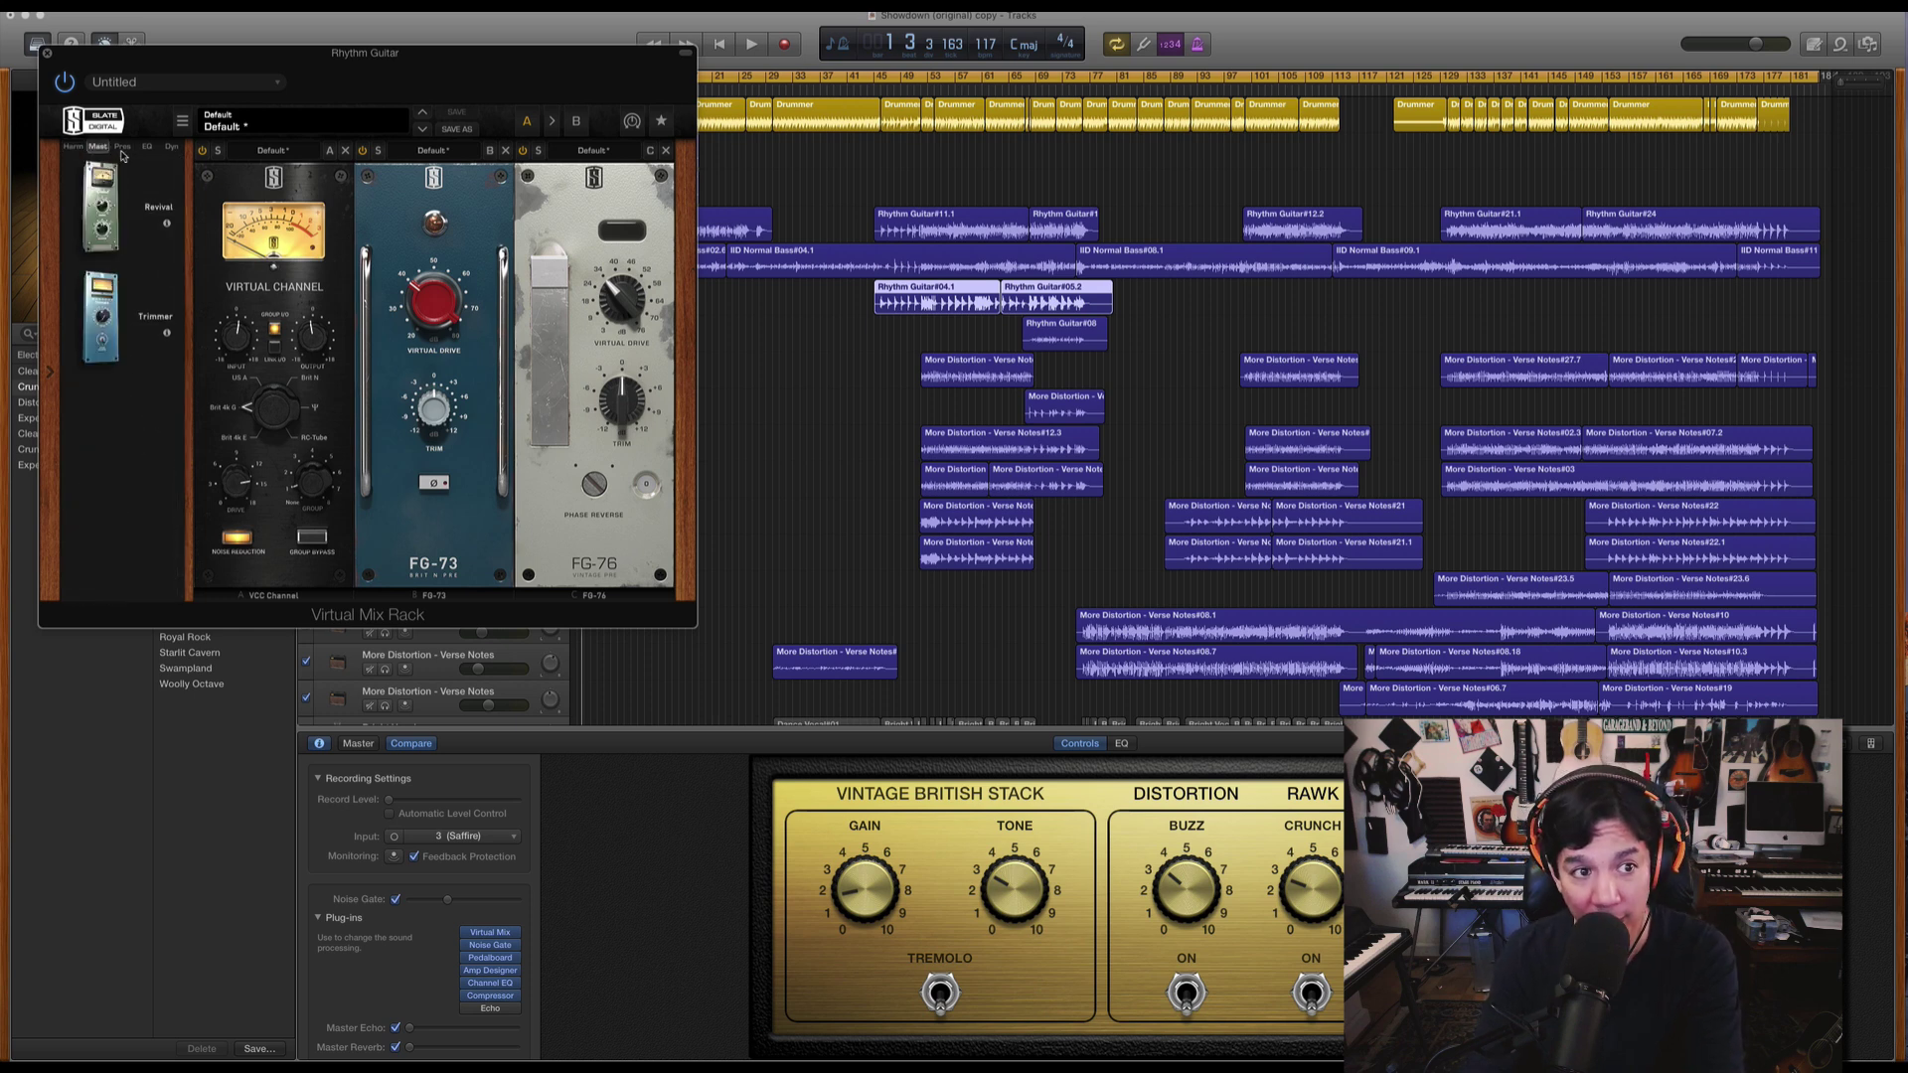
pyautogui.click(123, 148)
# Add the FG-N EQ module to the Virtual Mix Rack after the FG-76.
pyautogui.click(148, 147)
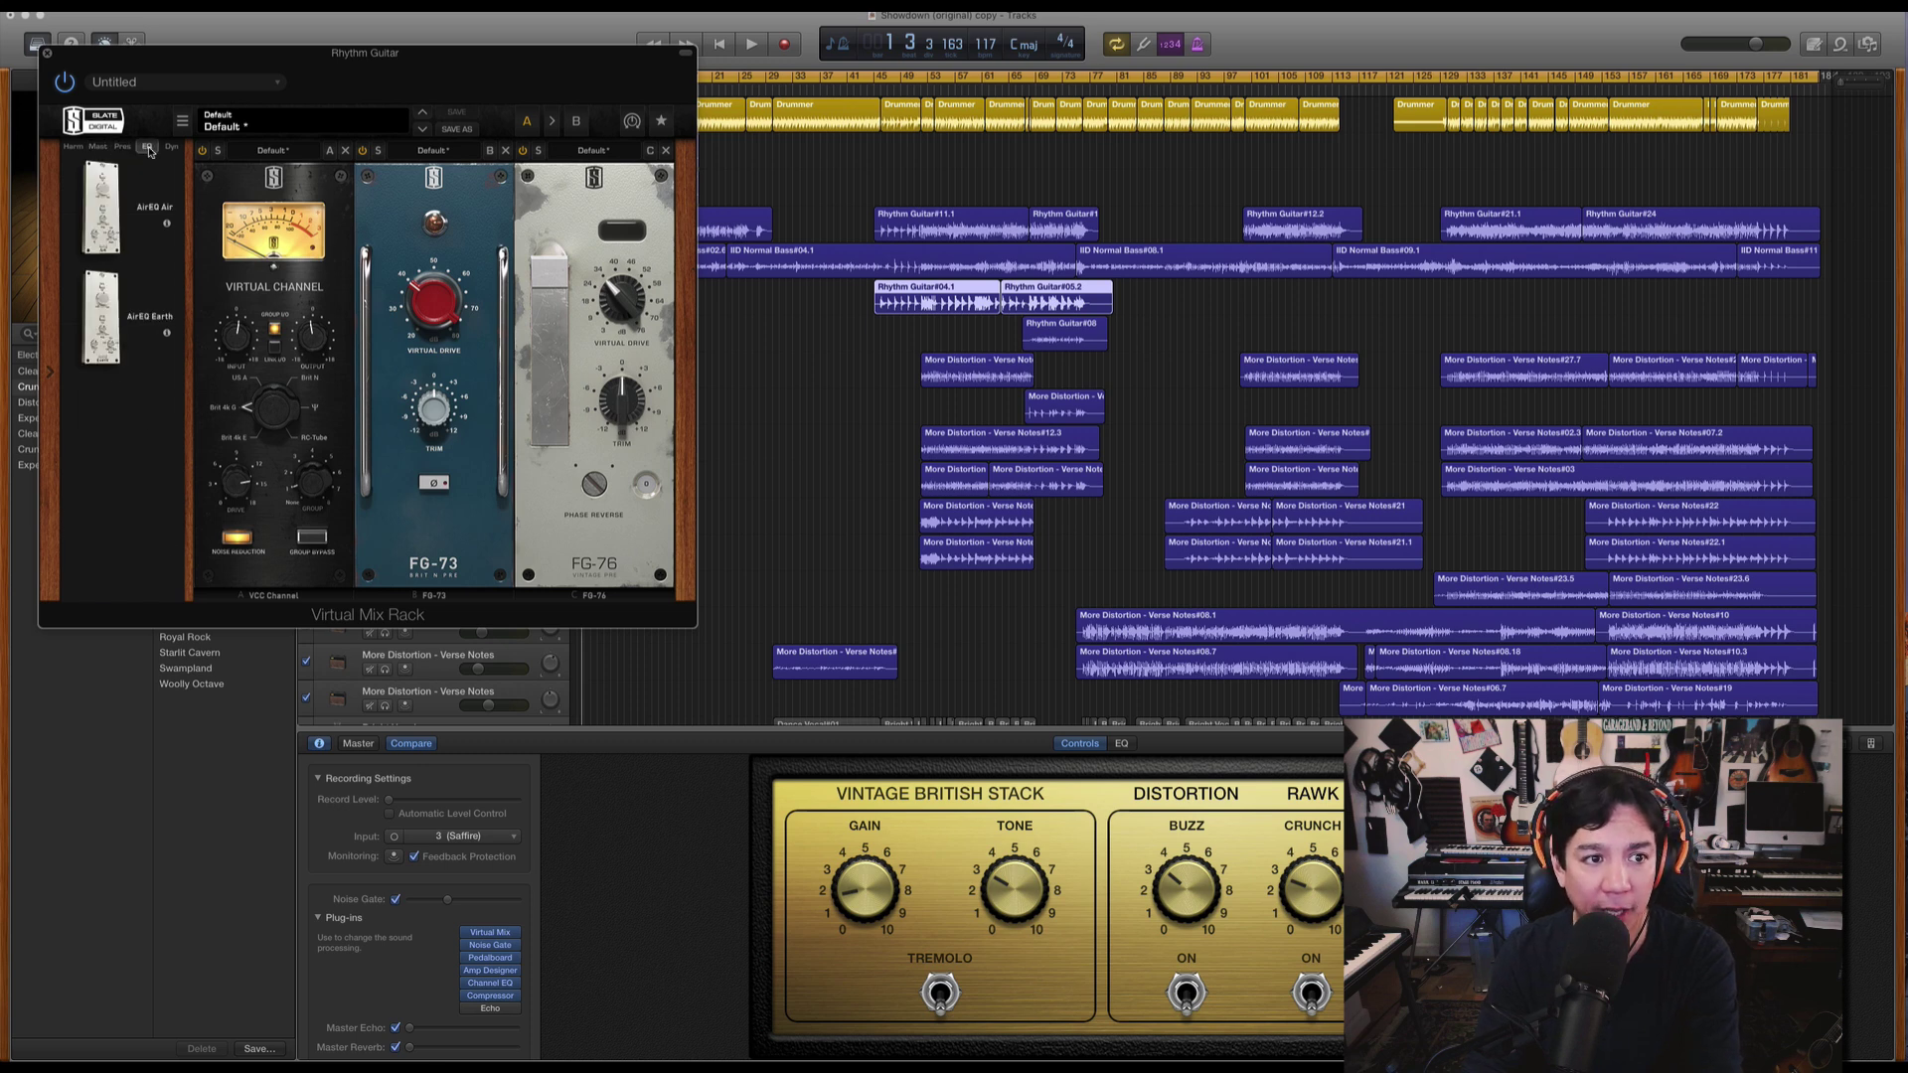
pyautogui.scroll(-2, 95, 370)
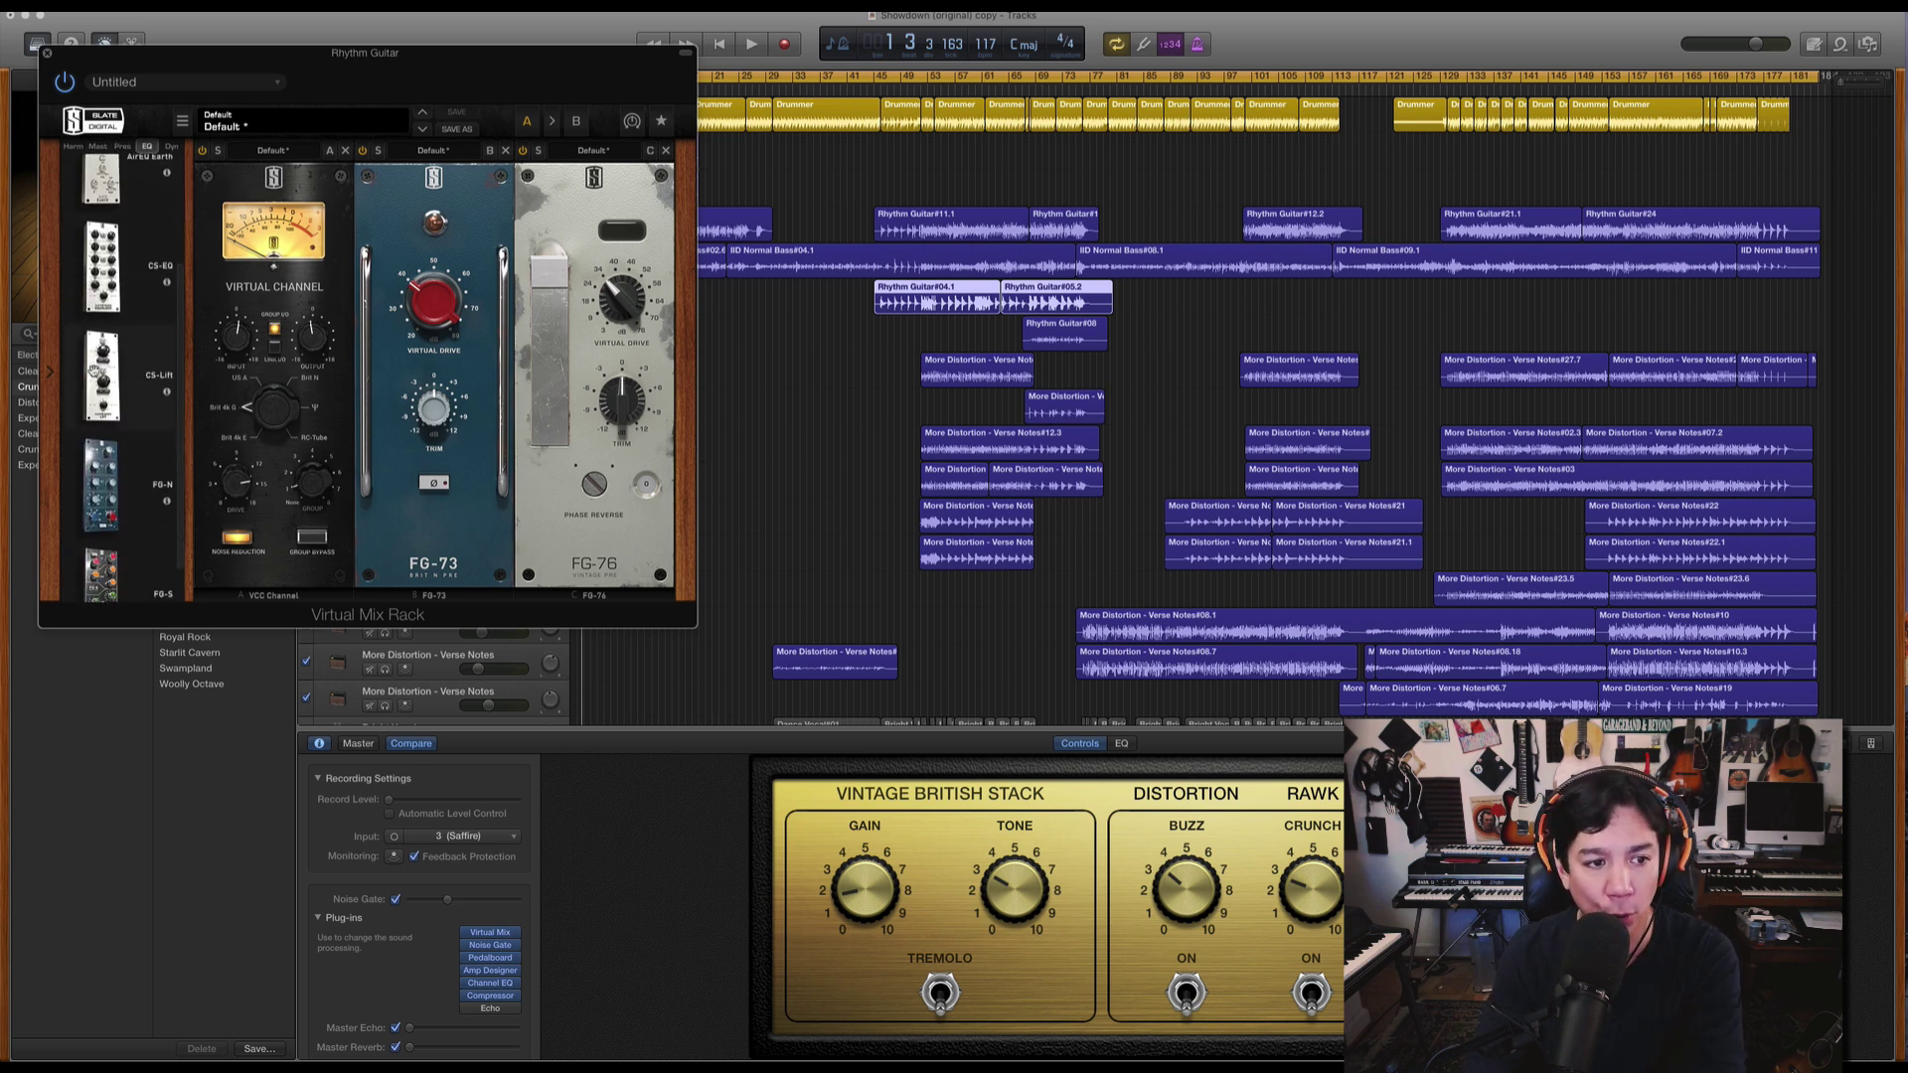
pyautogui.scroll(-1, 123, 495)
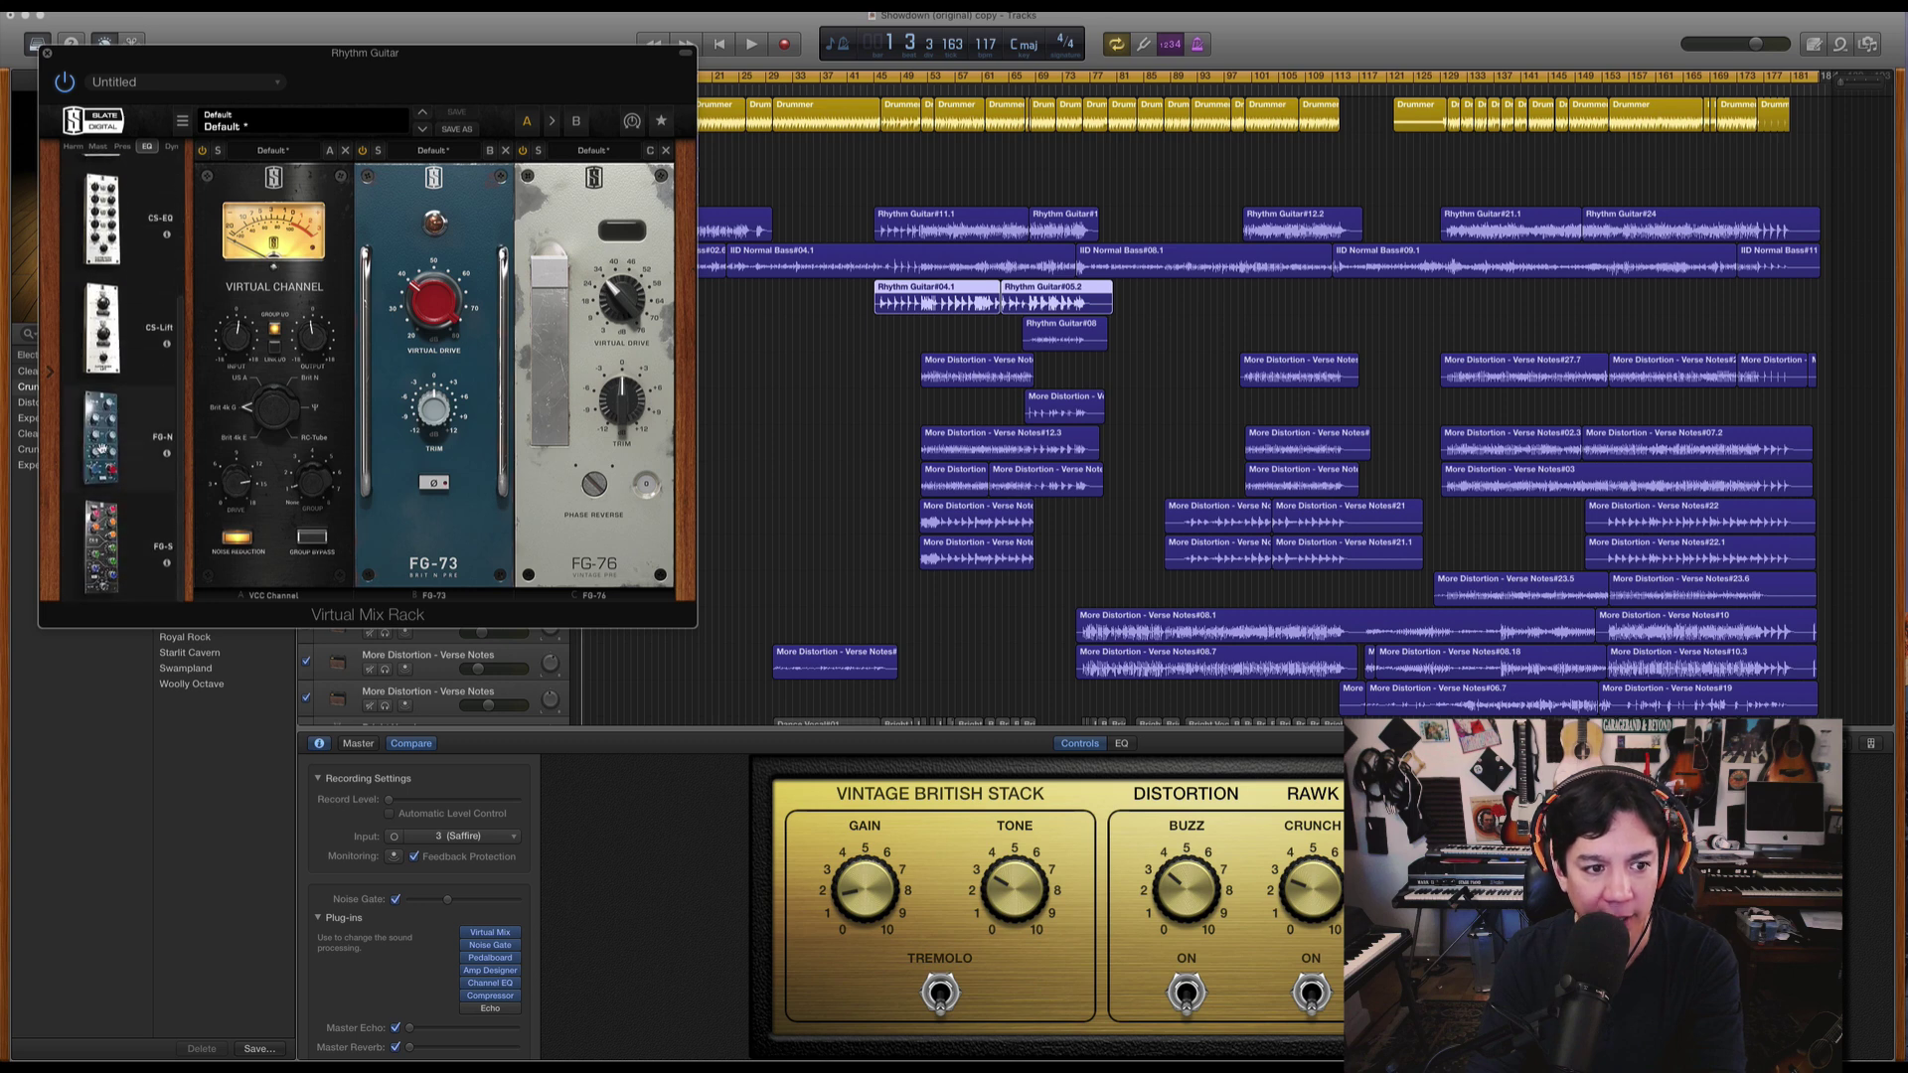
pyautogui.moveTo(102, 437); pyautogui.dragTo(695, 408)
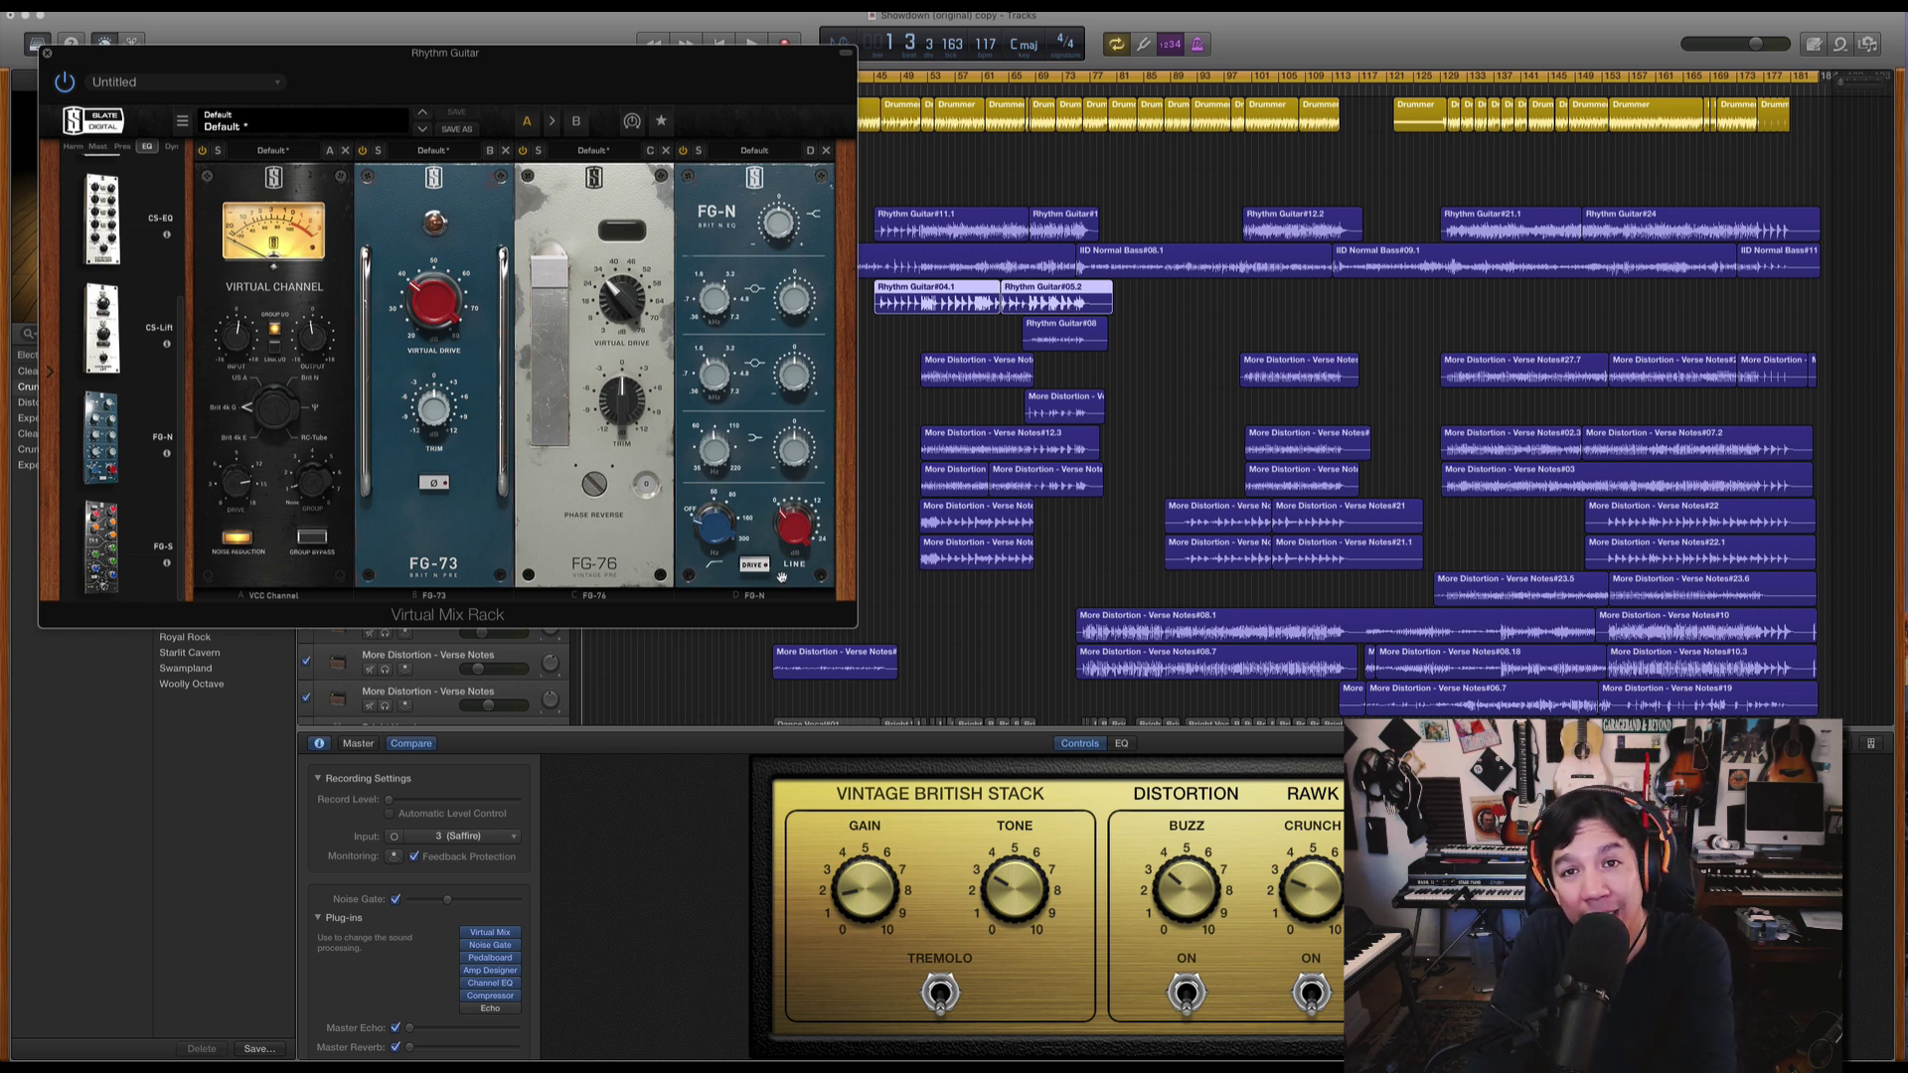
# View the FG-N module's preset list without choosing one, and close the Virtual Mix Rack.
pyautogui.click(758, 152)
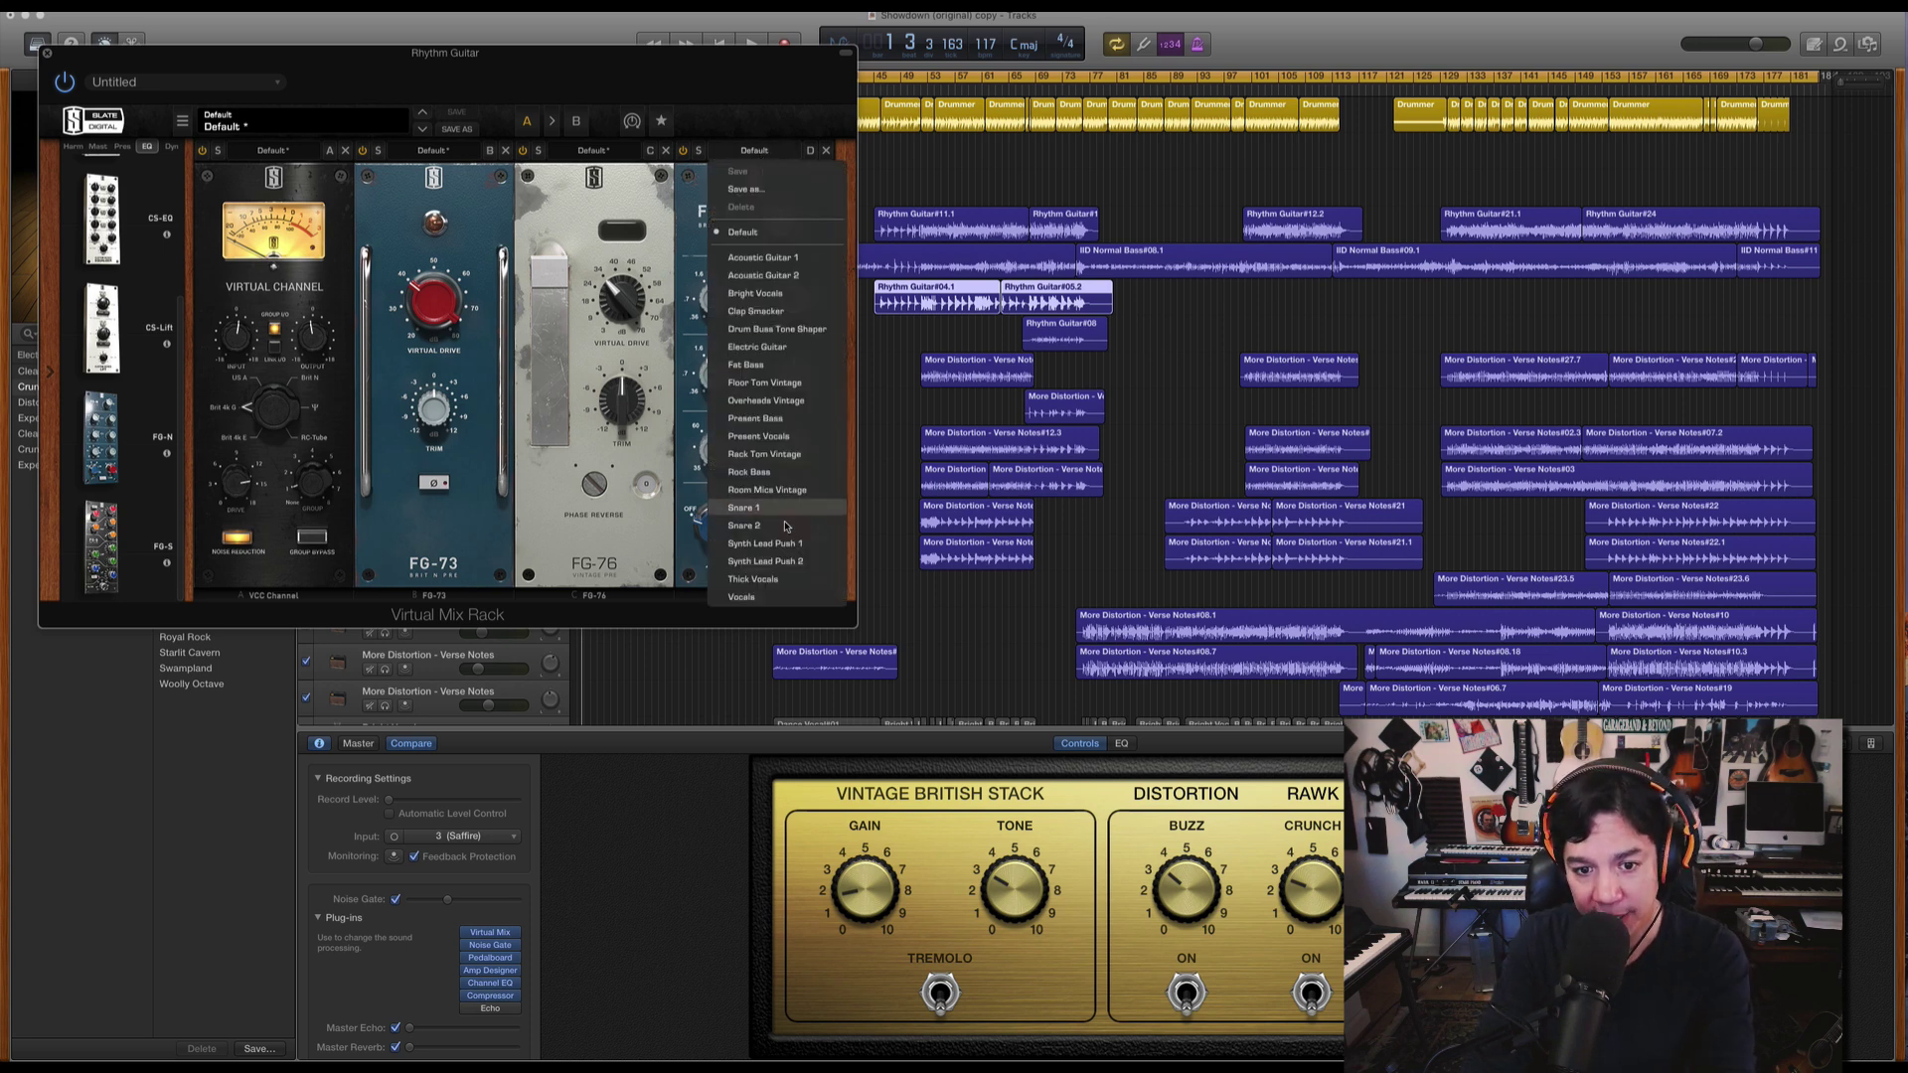
pyautogui.click(753, 85)
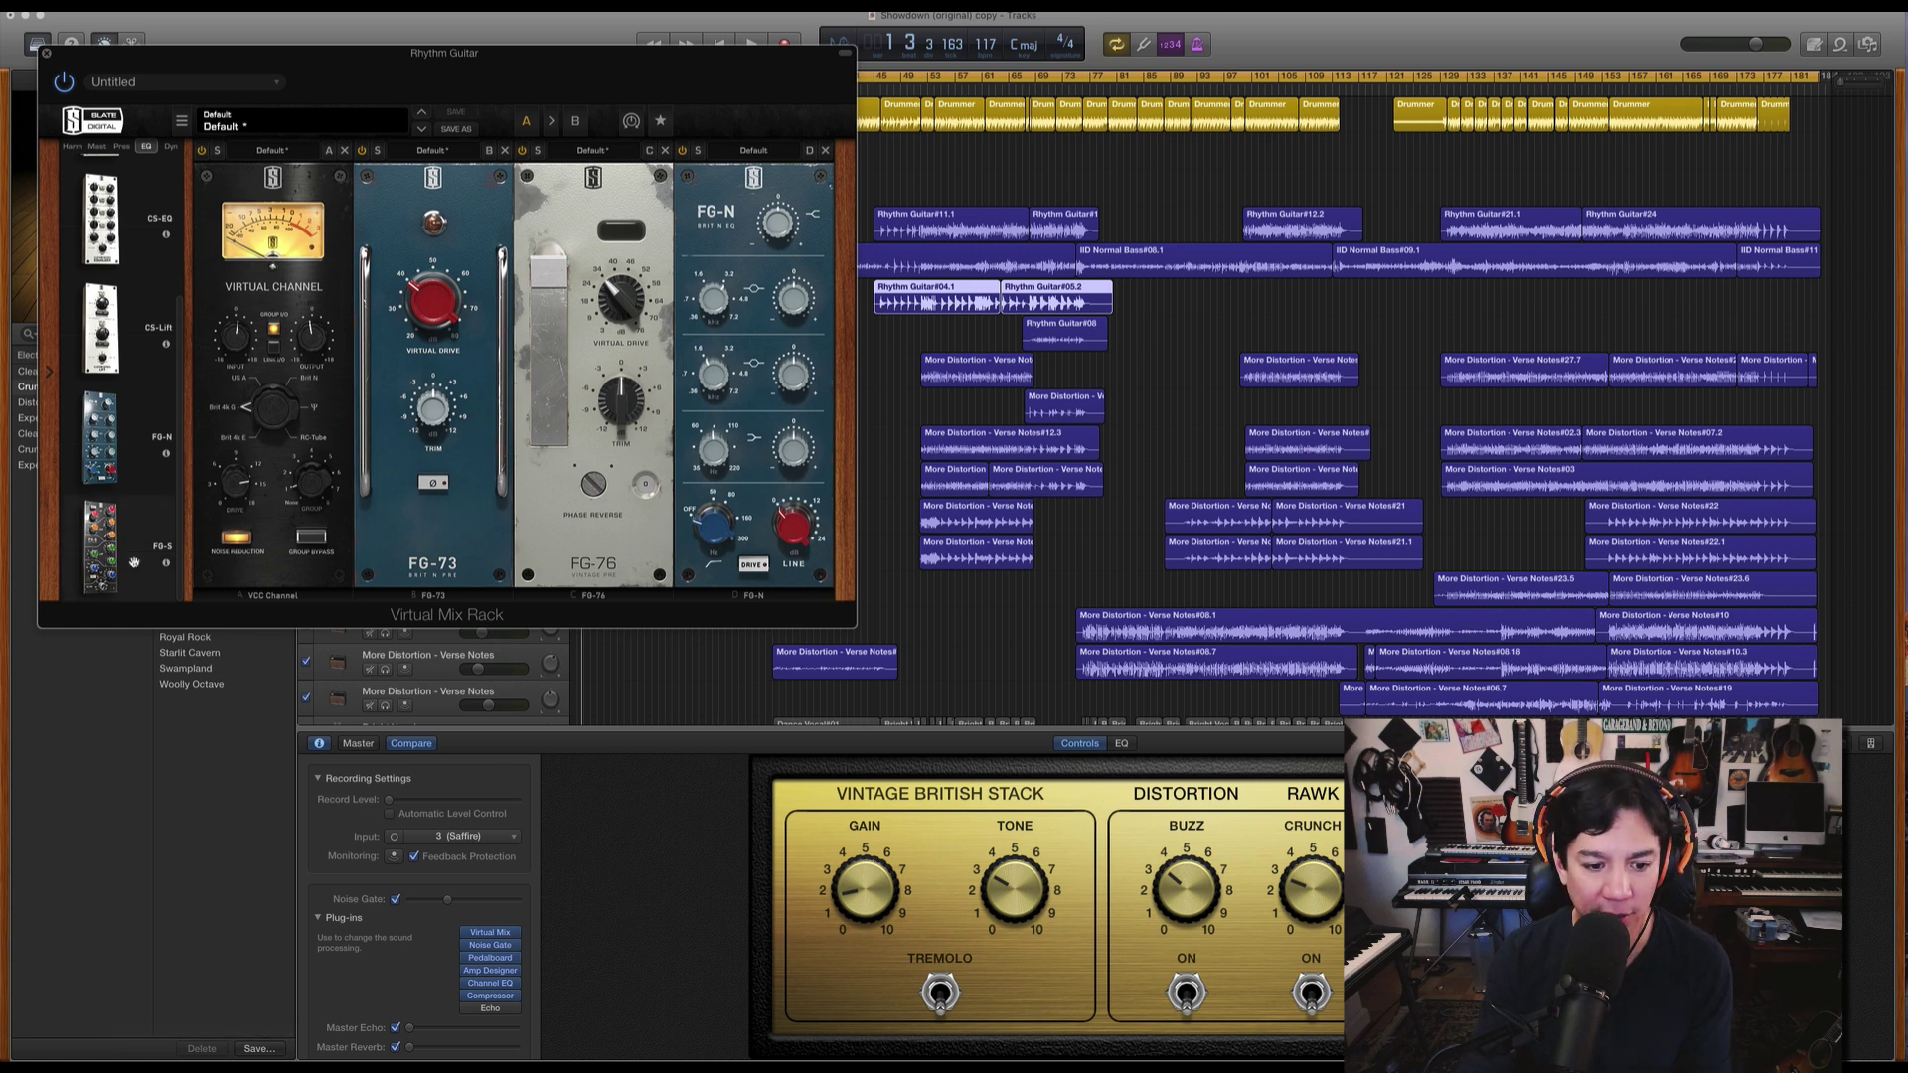
pyautogui.press('super+w')
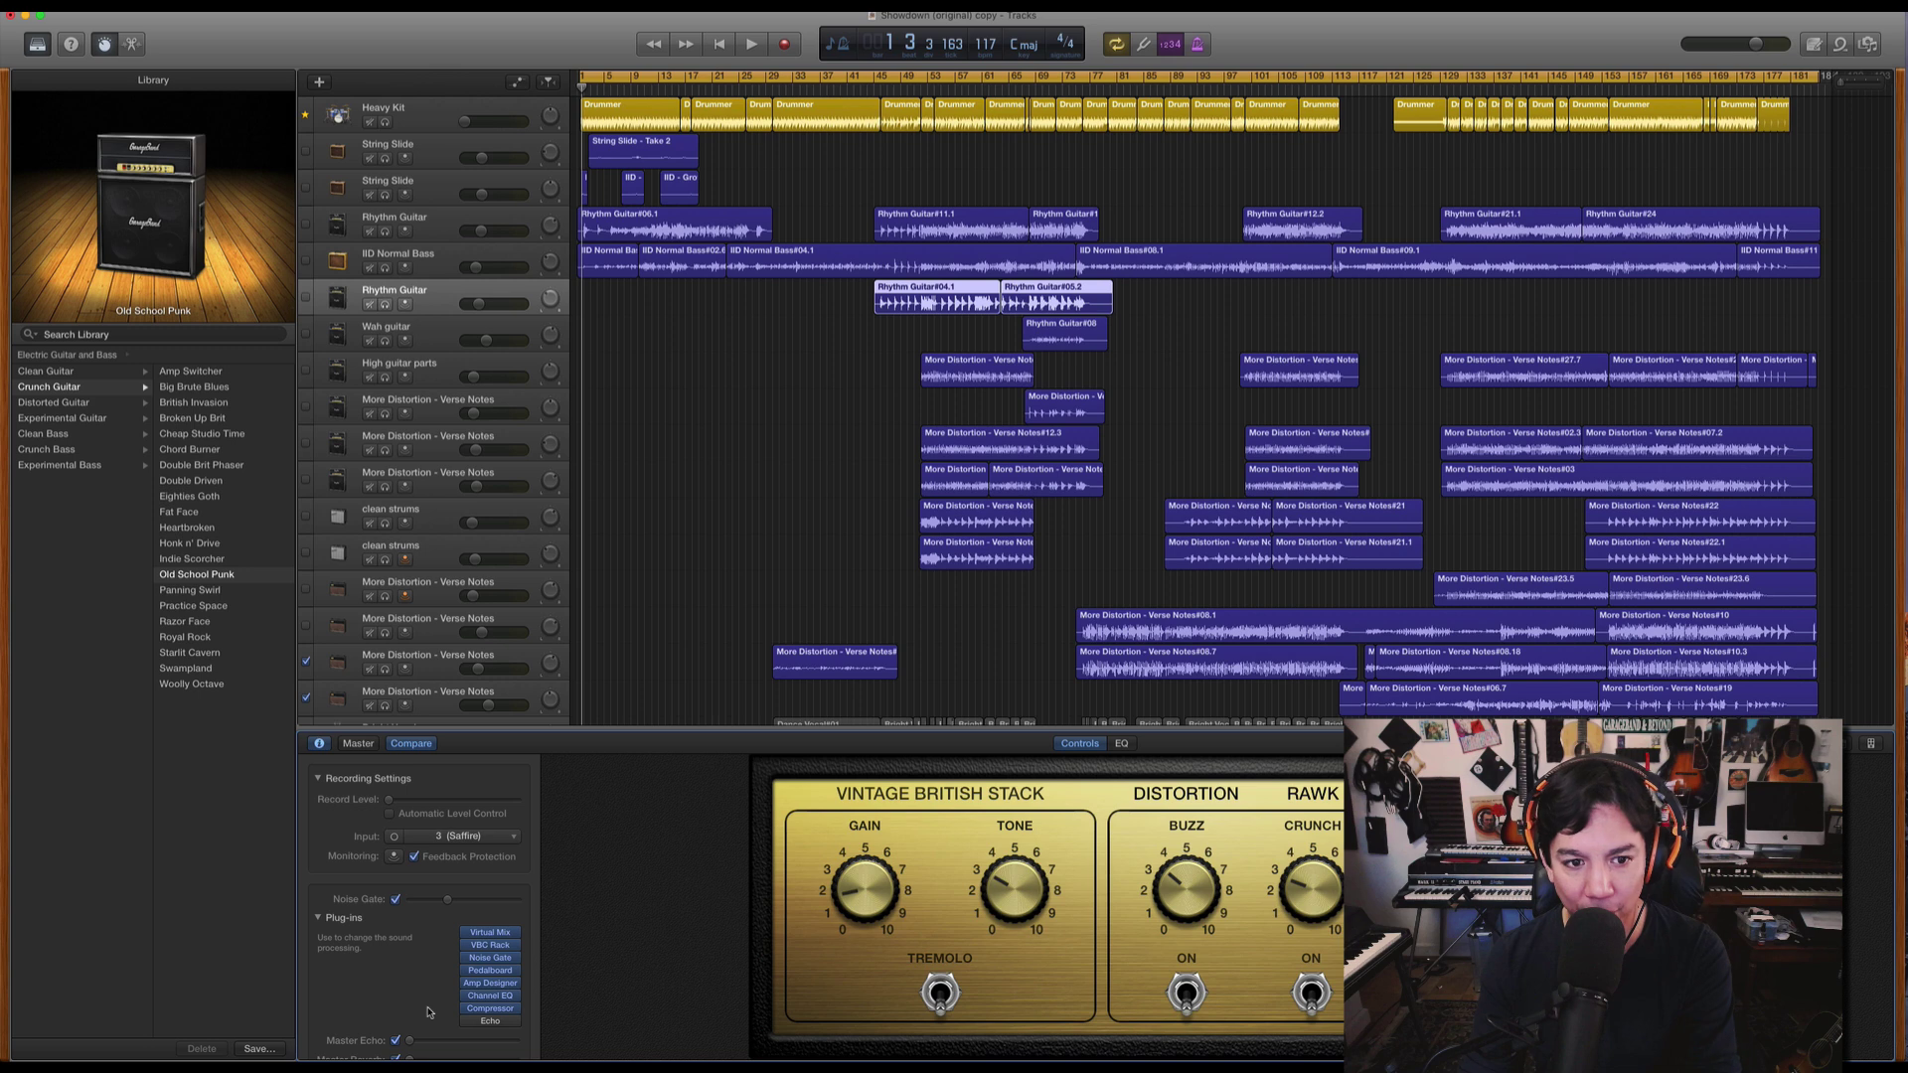
# Replace the Echo plug-in on the Rhythm Guitar track with Slate Digital's VerbSuite Classics and close the plug-in window.
pyautogui.click(507, 1023)
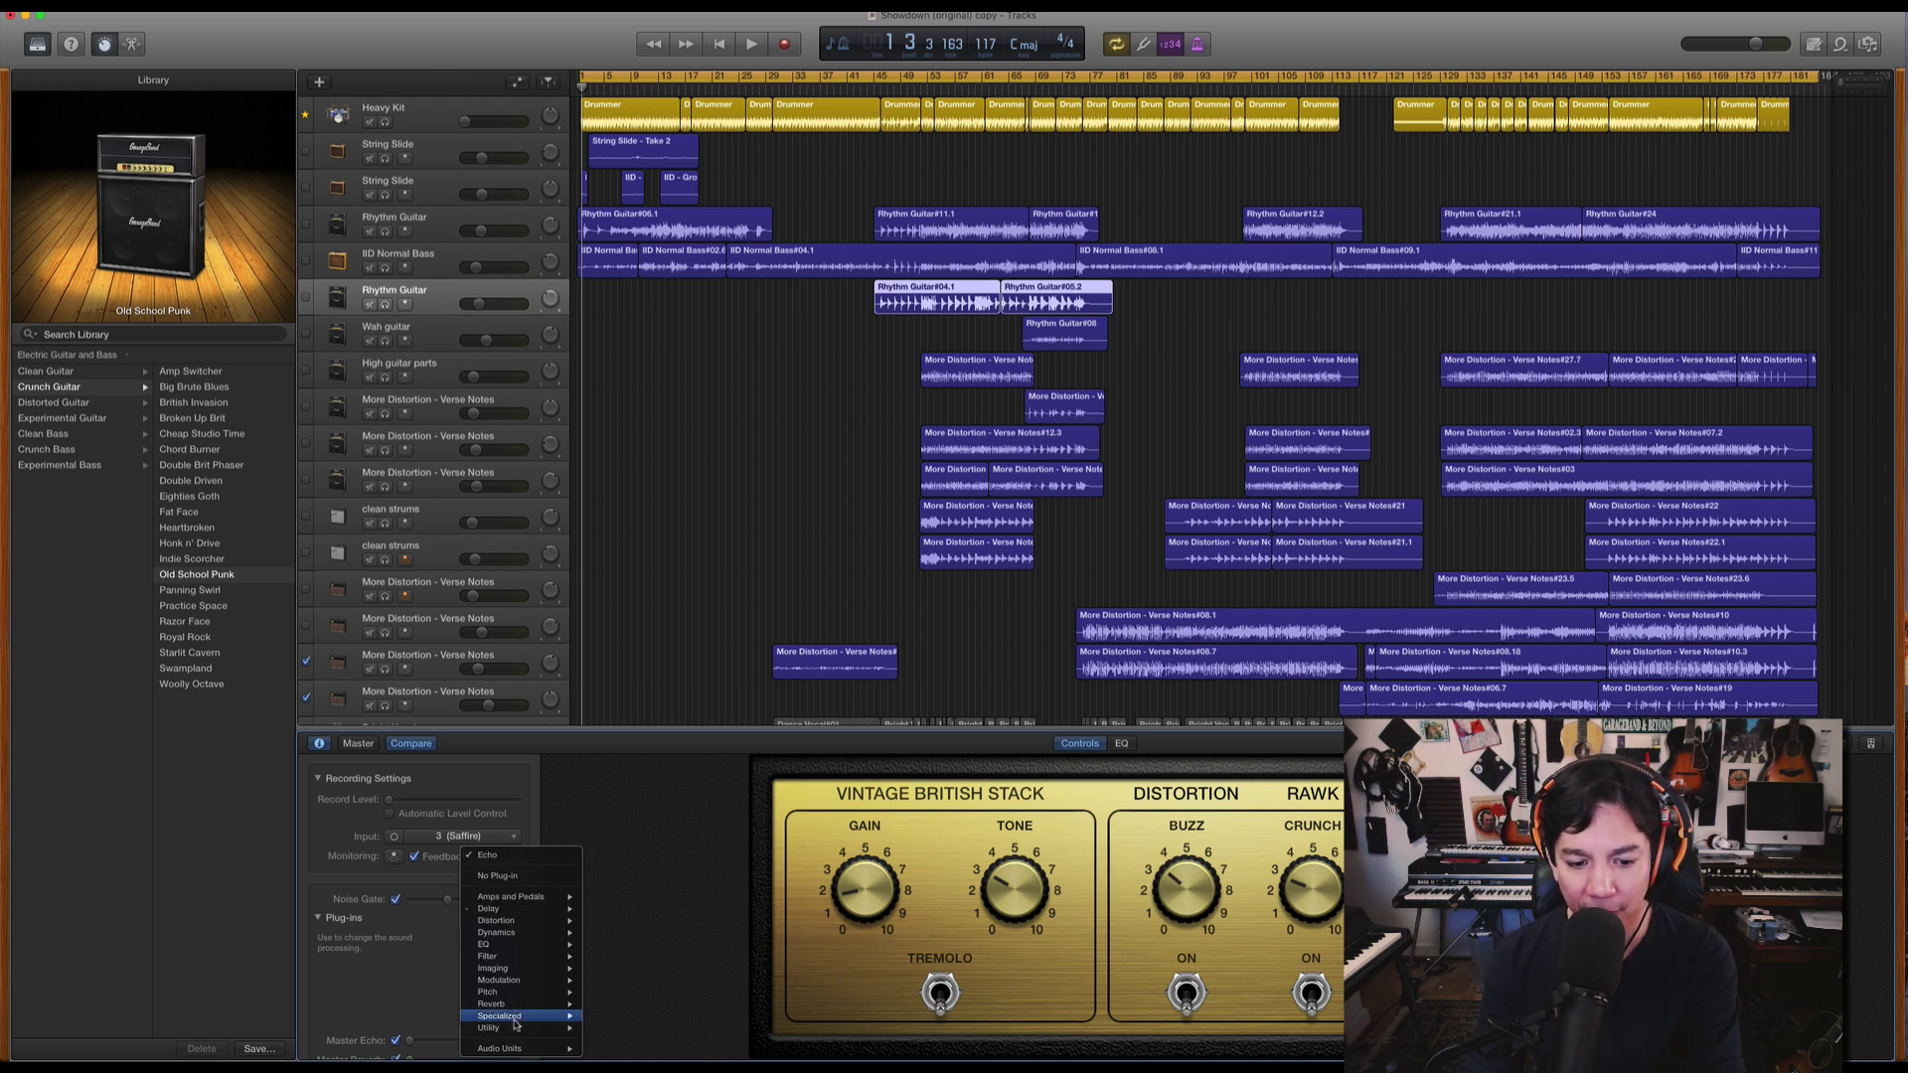
pyautogui.moveTo(531, 1050)
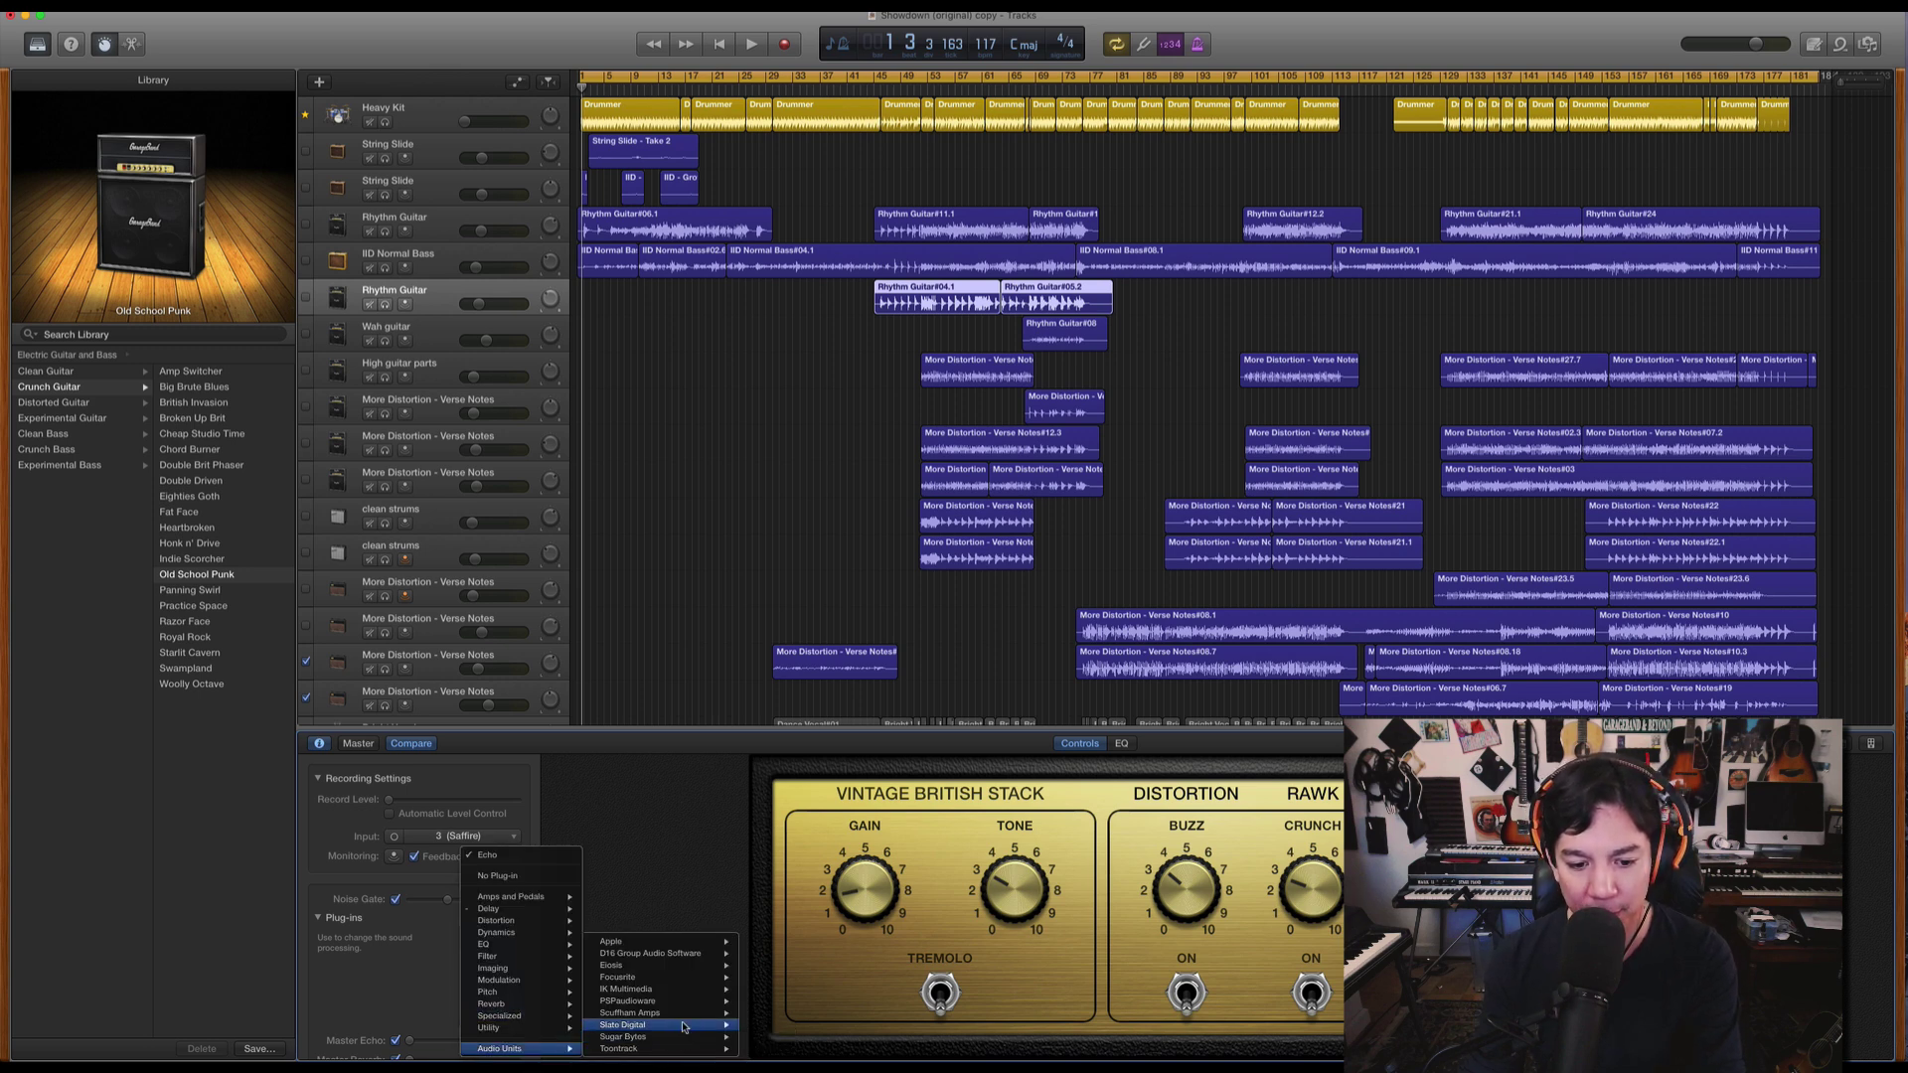
pyautogui.moveTo(686, 1025)
pyautogui.click(790, 1025)
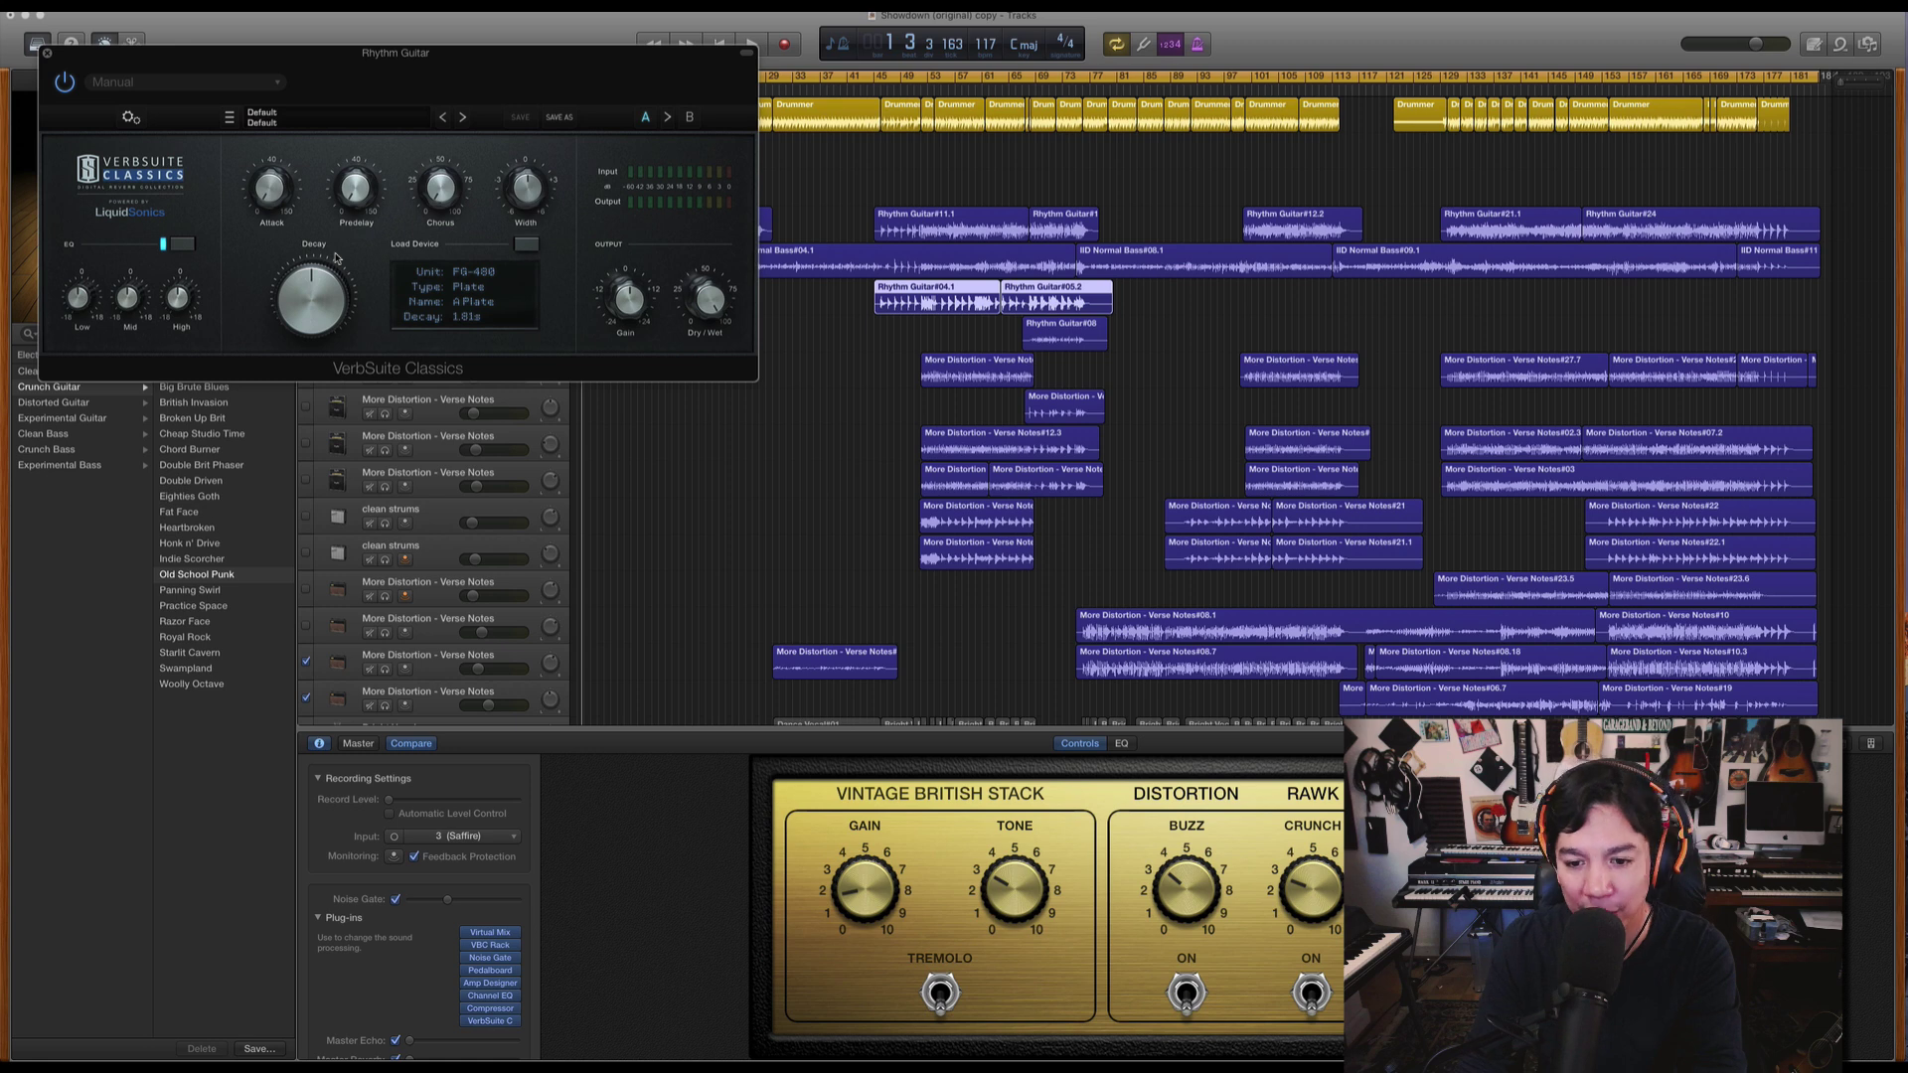
pyautogui.moveTo(359, 58); pyautogui.dragTo(899, 396)
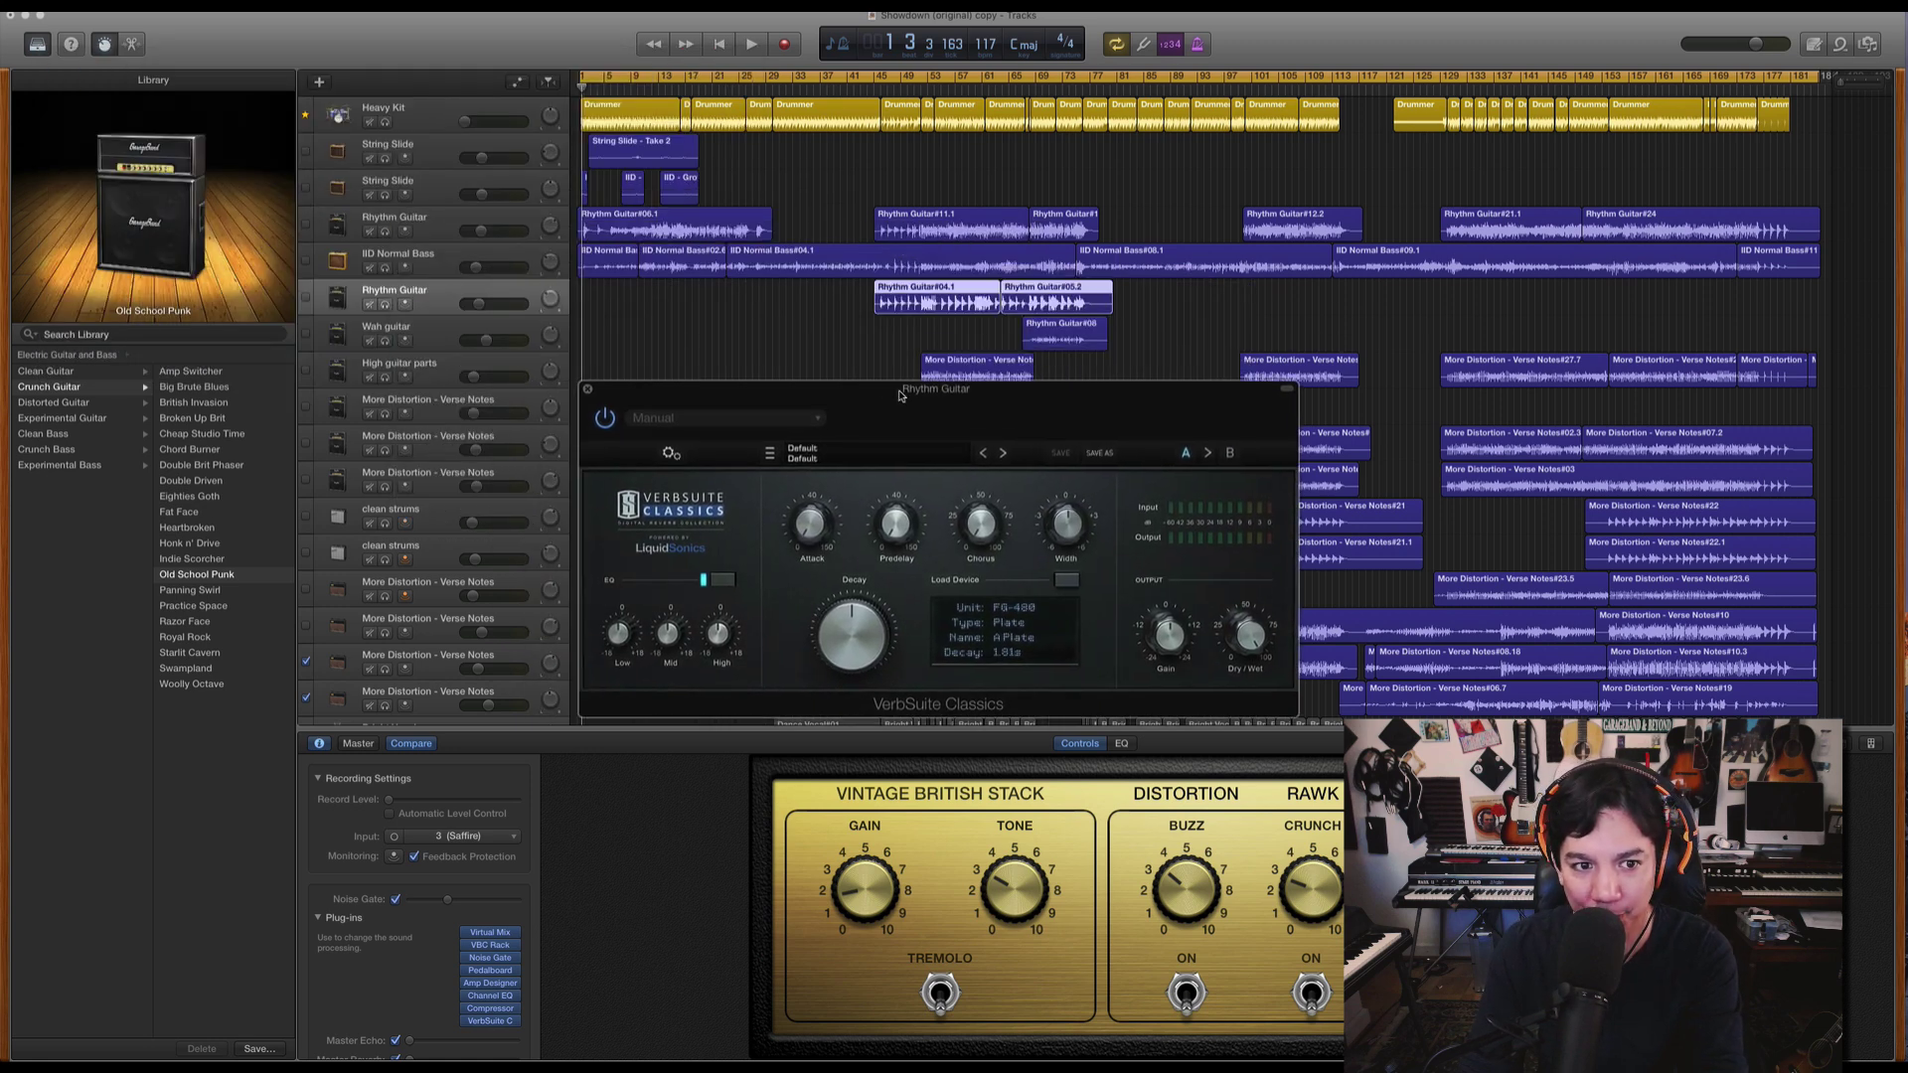
pyautogui.click(589, 389)
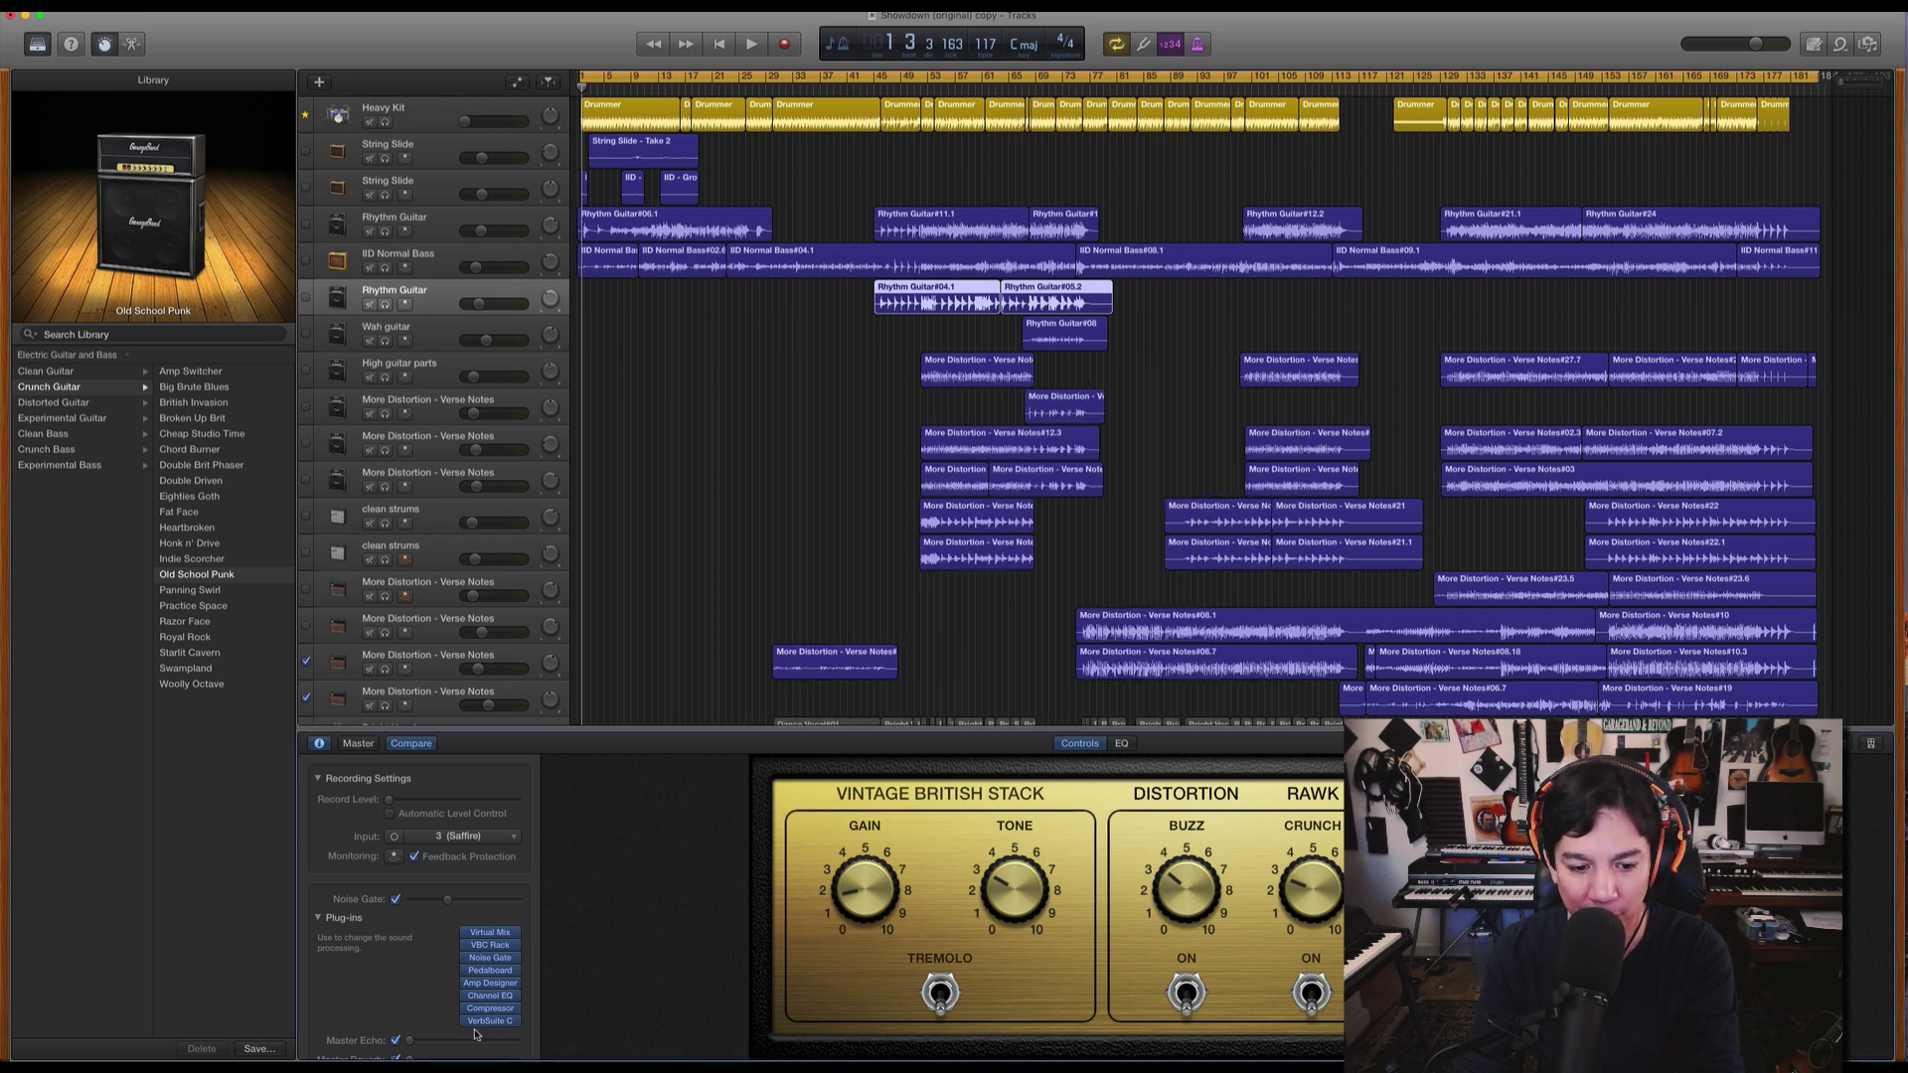
pyautogui.moveTo(474, 1023)
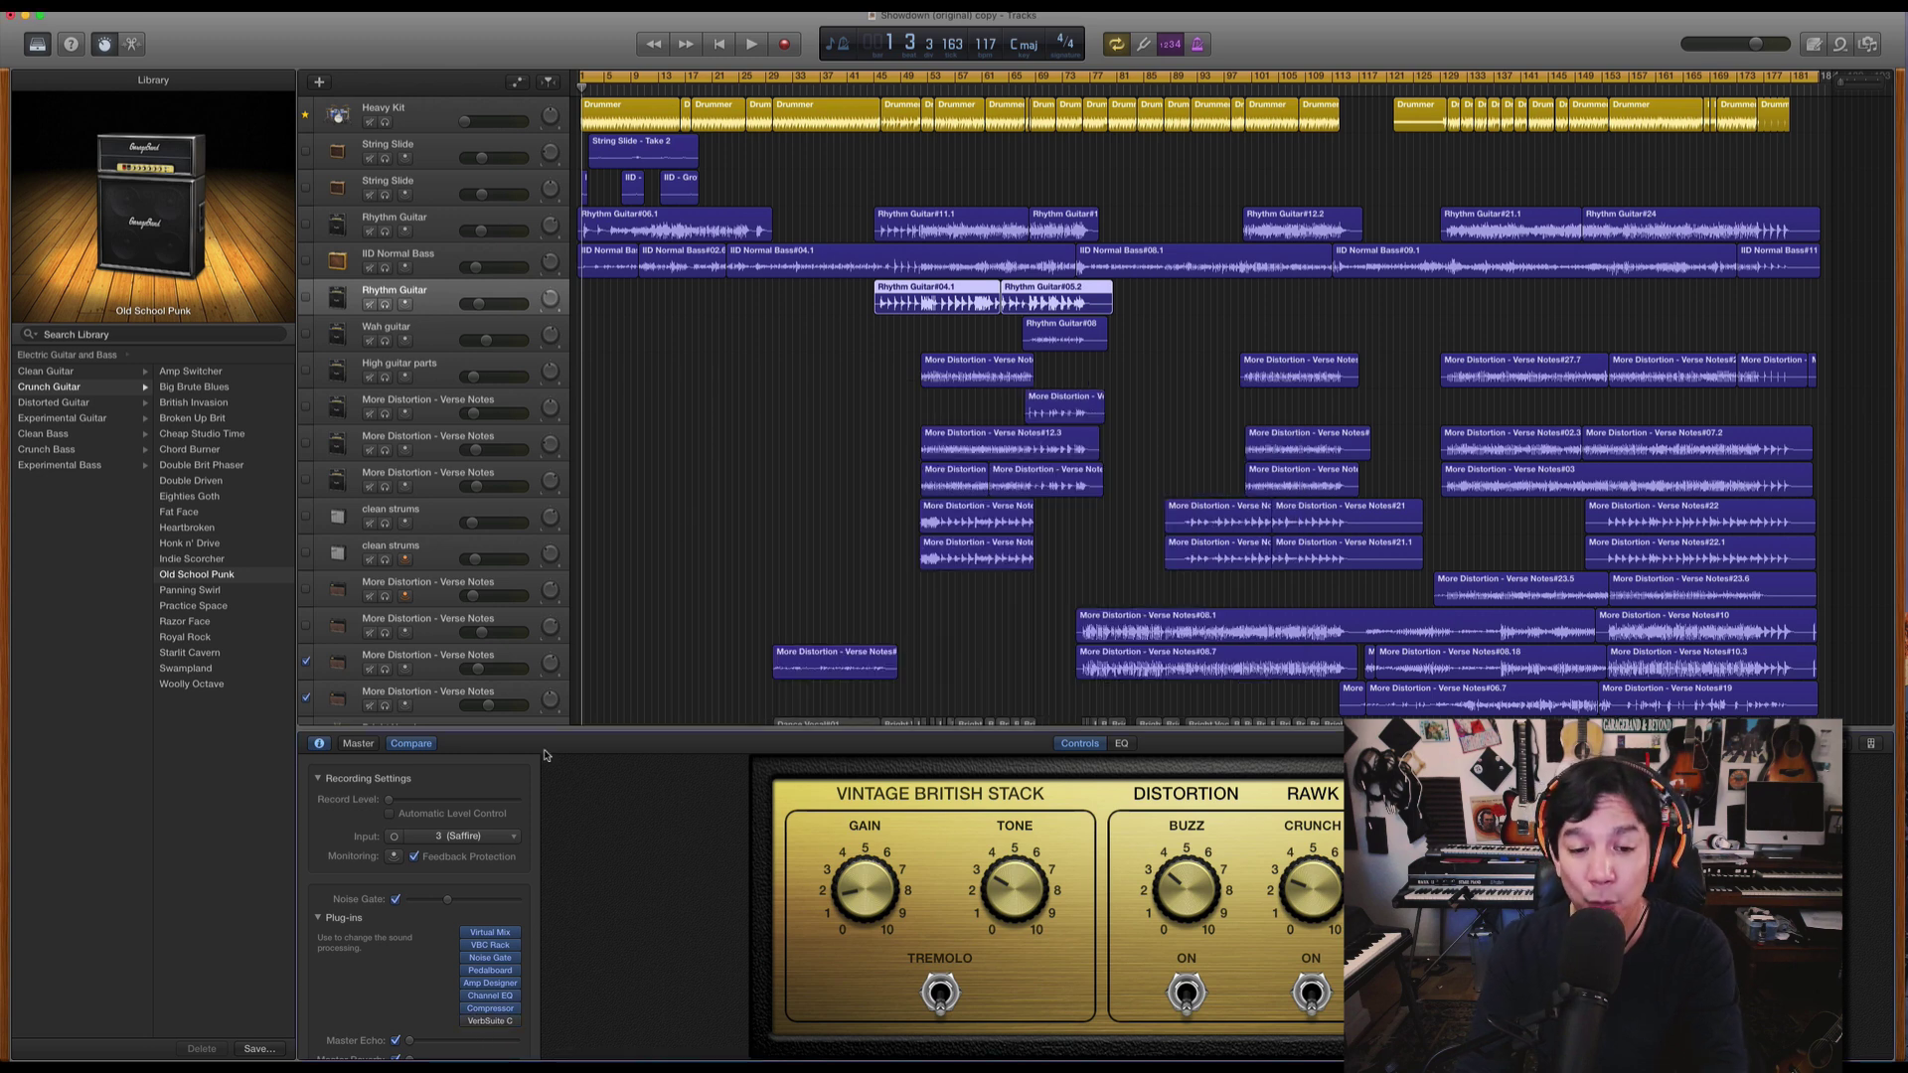
# Solo the Heavy Kit track and add VerbSuite Classics after its Compressor plug-in.
pyautogui.scroll(-5, 701, 566)
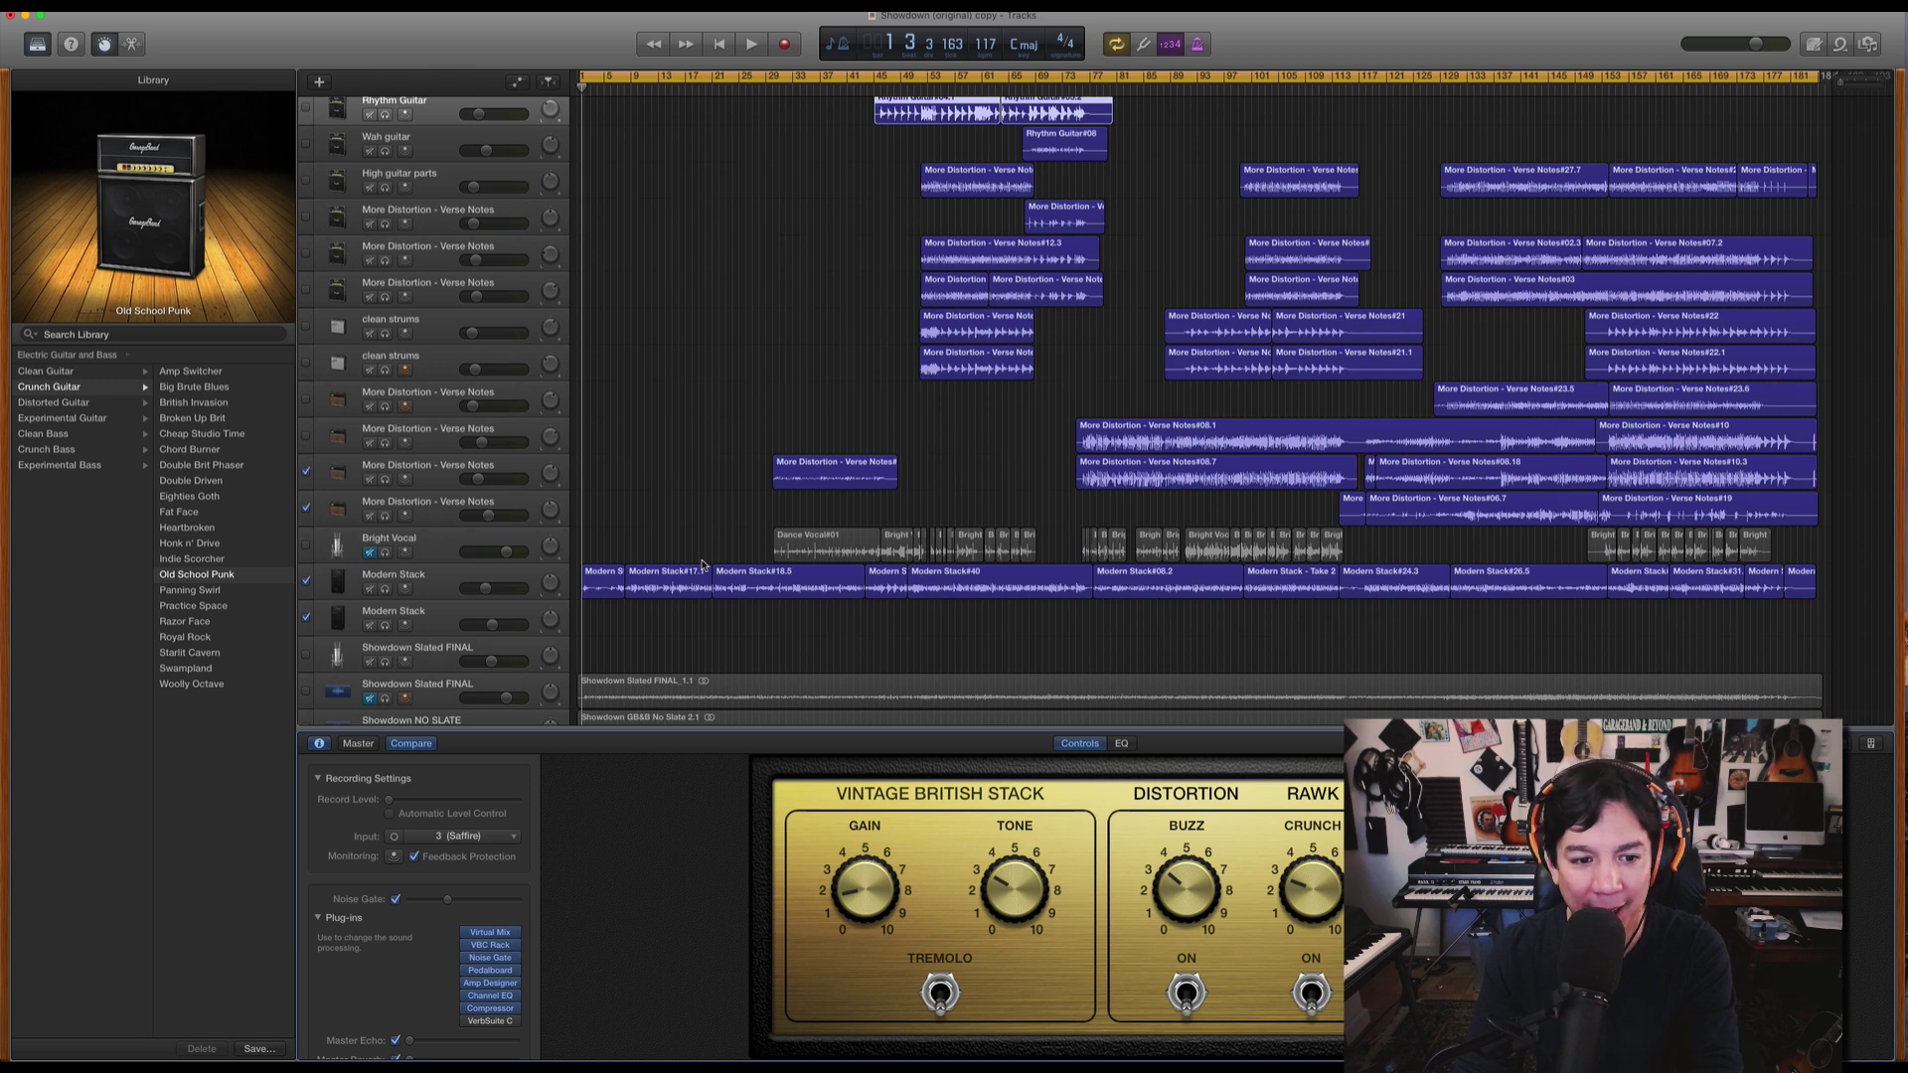
pyautogui.scroll(5, 700, 565)
pyautogui.click(386, 122)
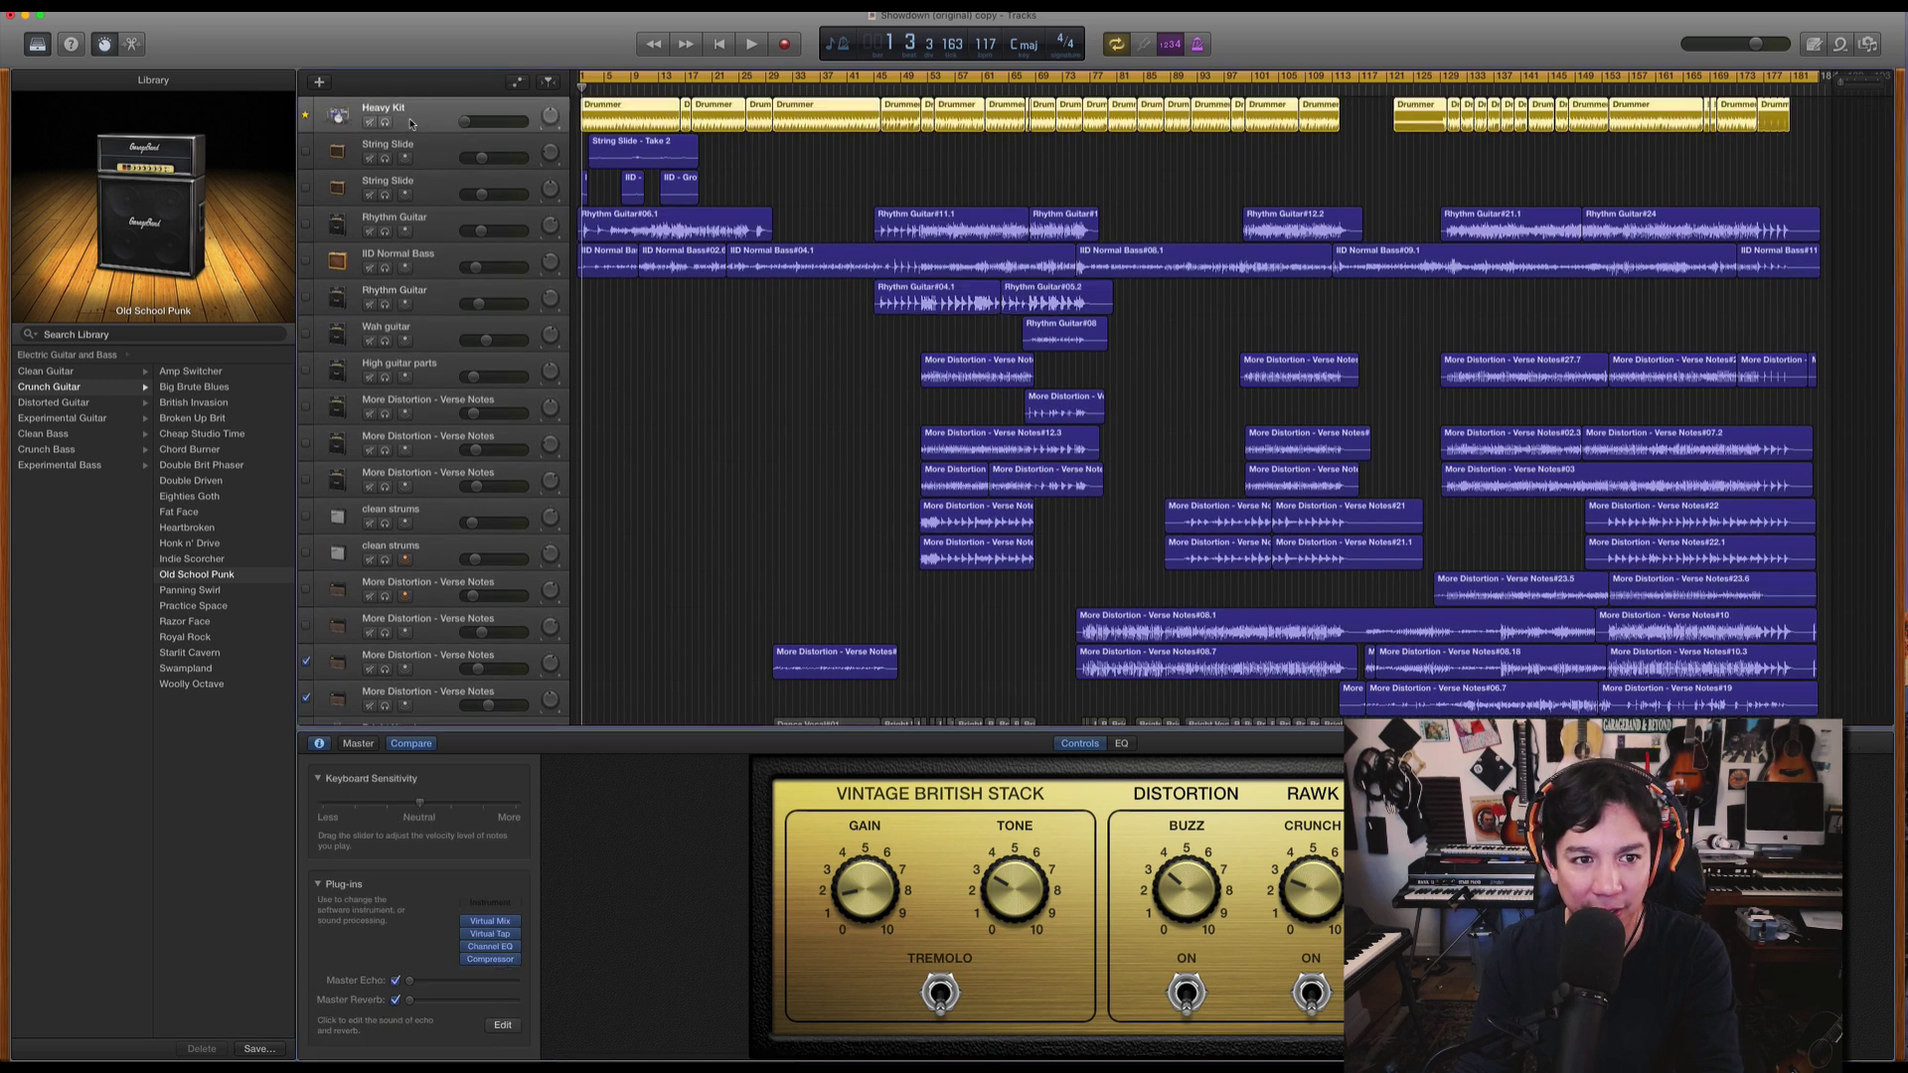
pyautogui.click(386, 121)
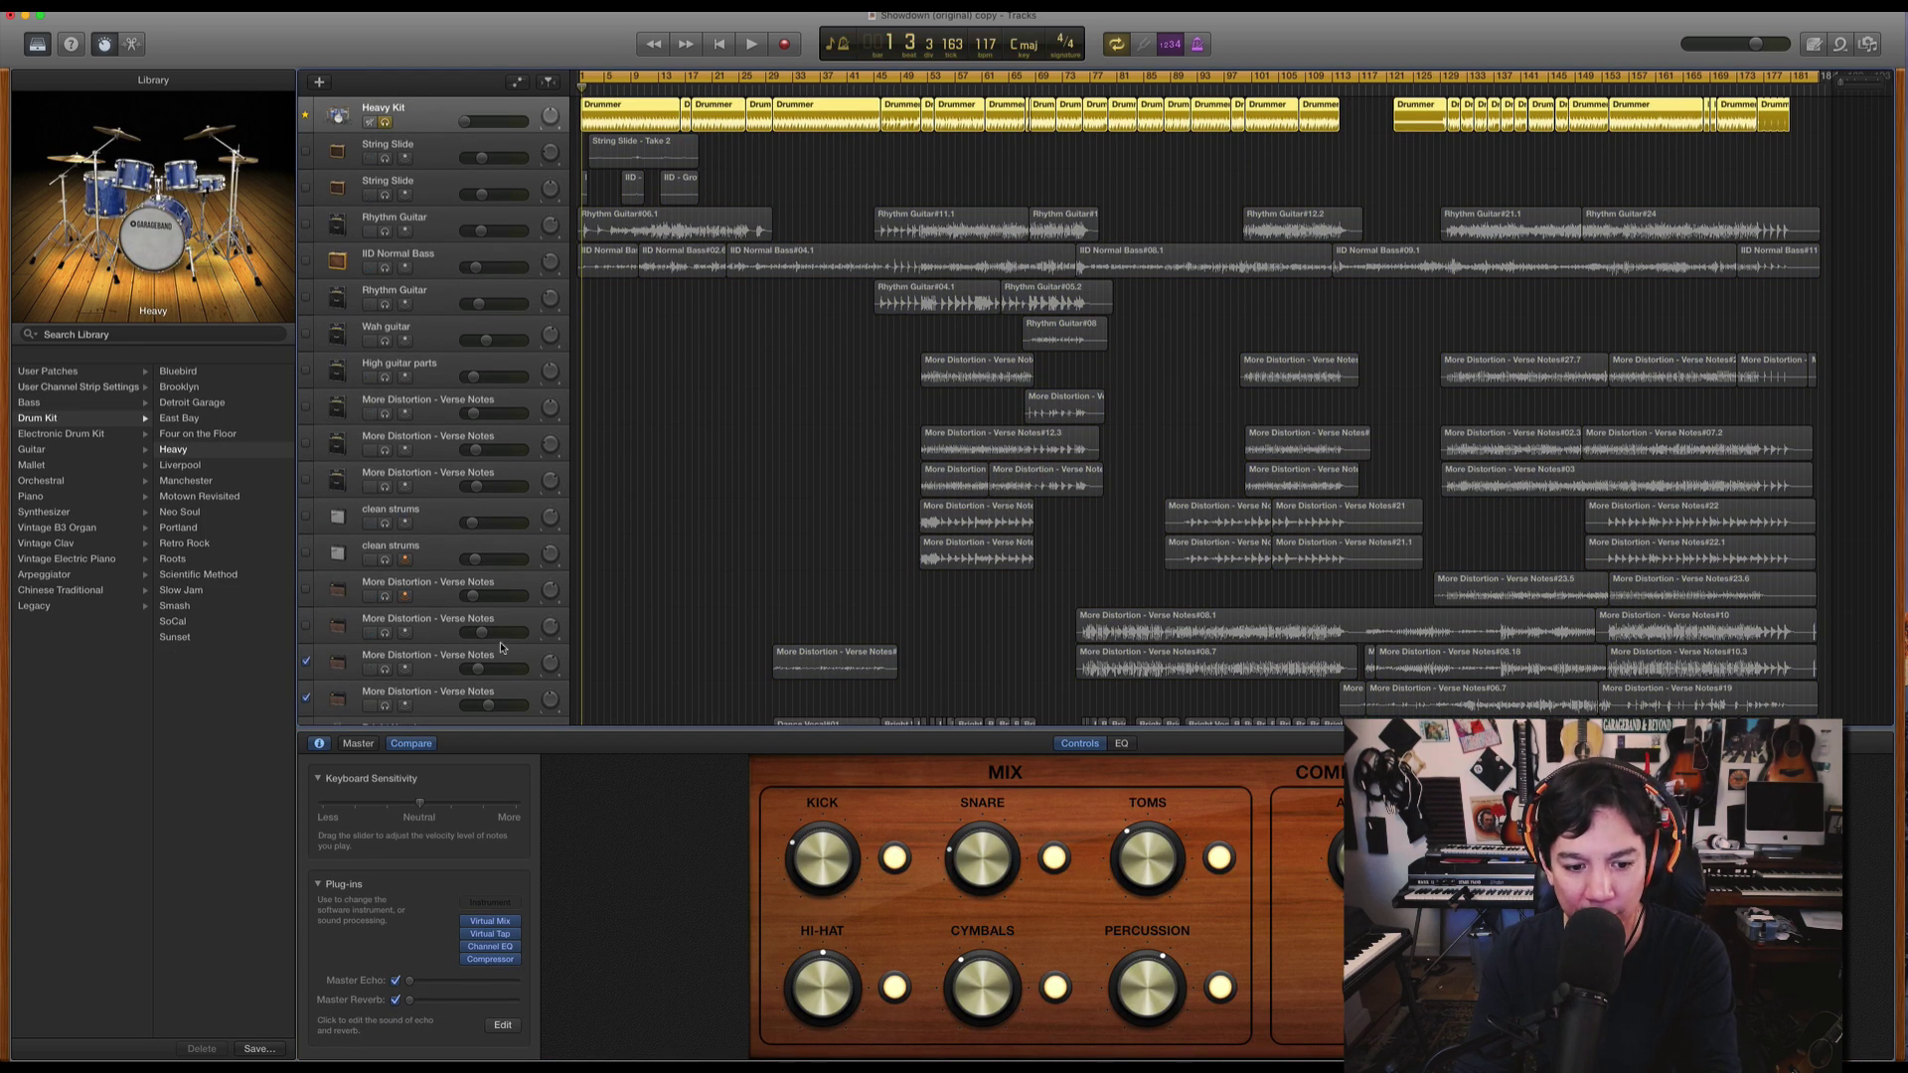
pyautogui.click(490, 972)
# Load the Drums preset Realistic Full Drum Room 1 in VerbSuite Classics, play the drums and move the plug-in window clear of the track list.
pyautogui.click(367, 120)
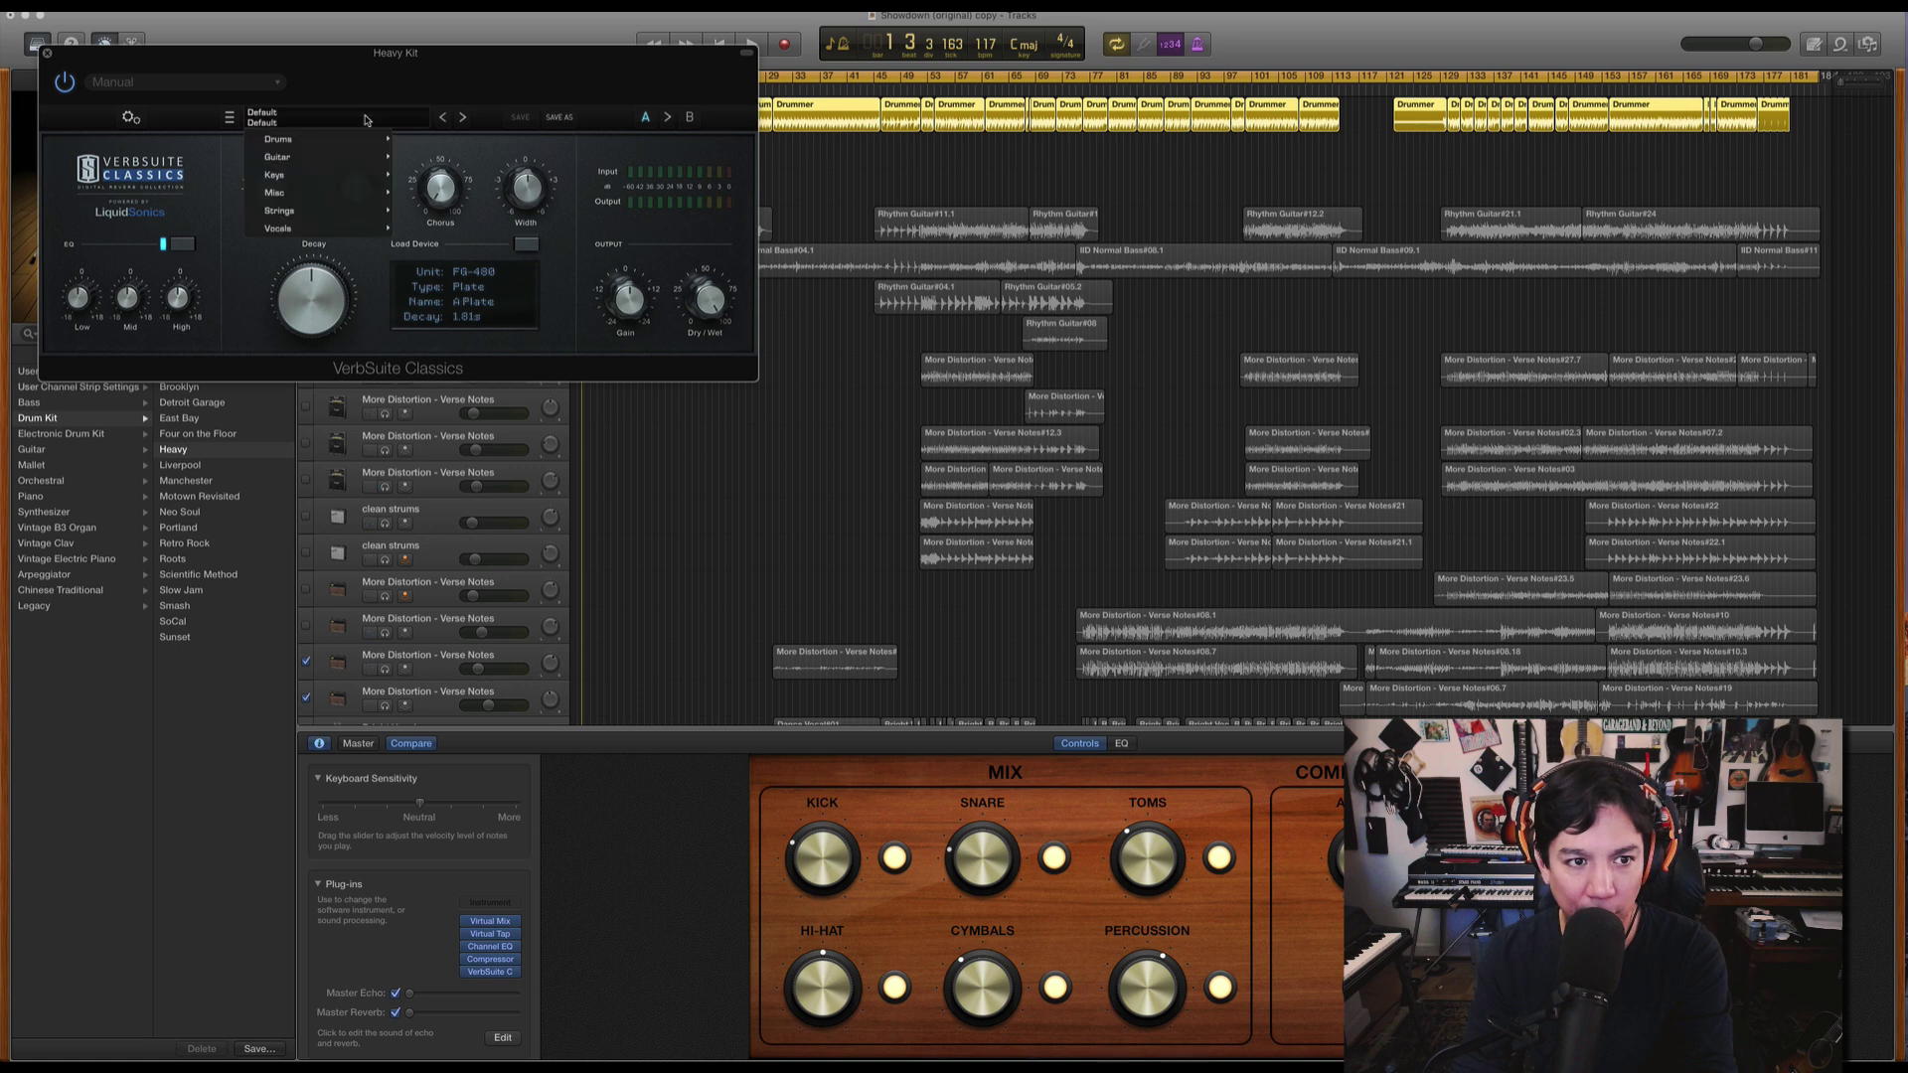
pyautogui.moveTo(359, 139)
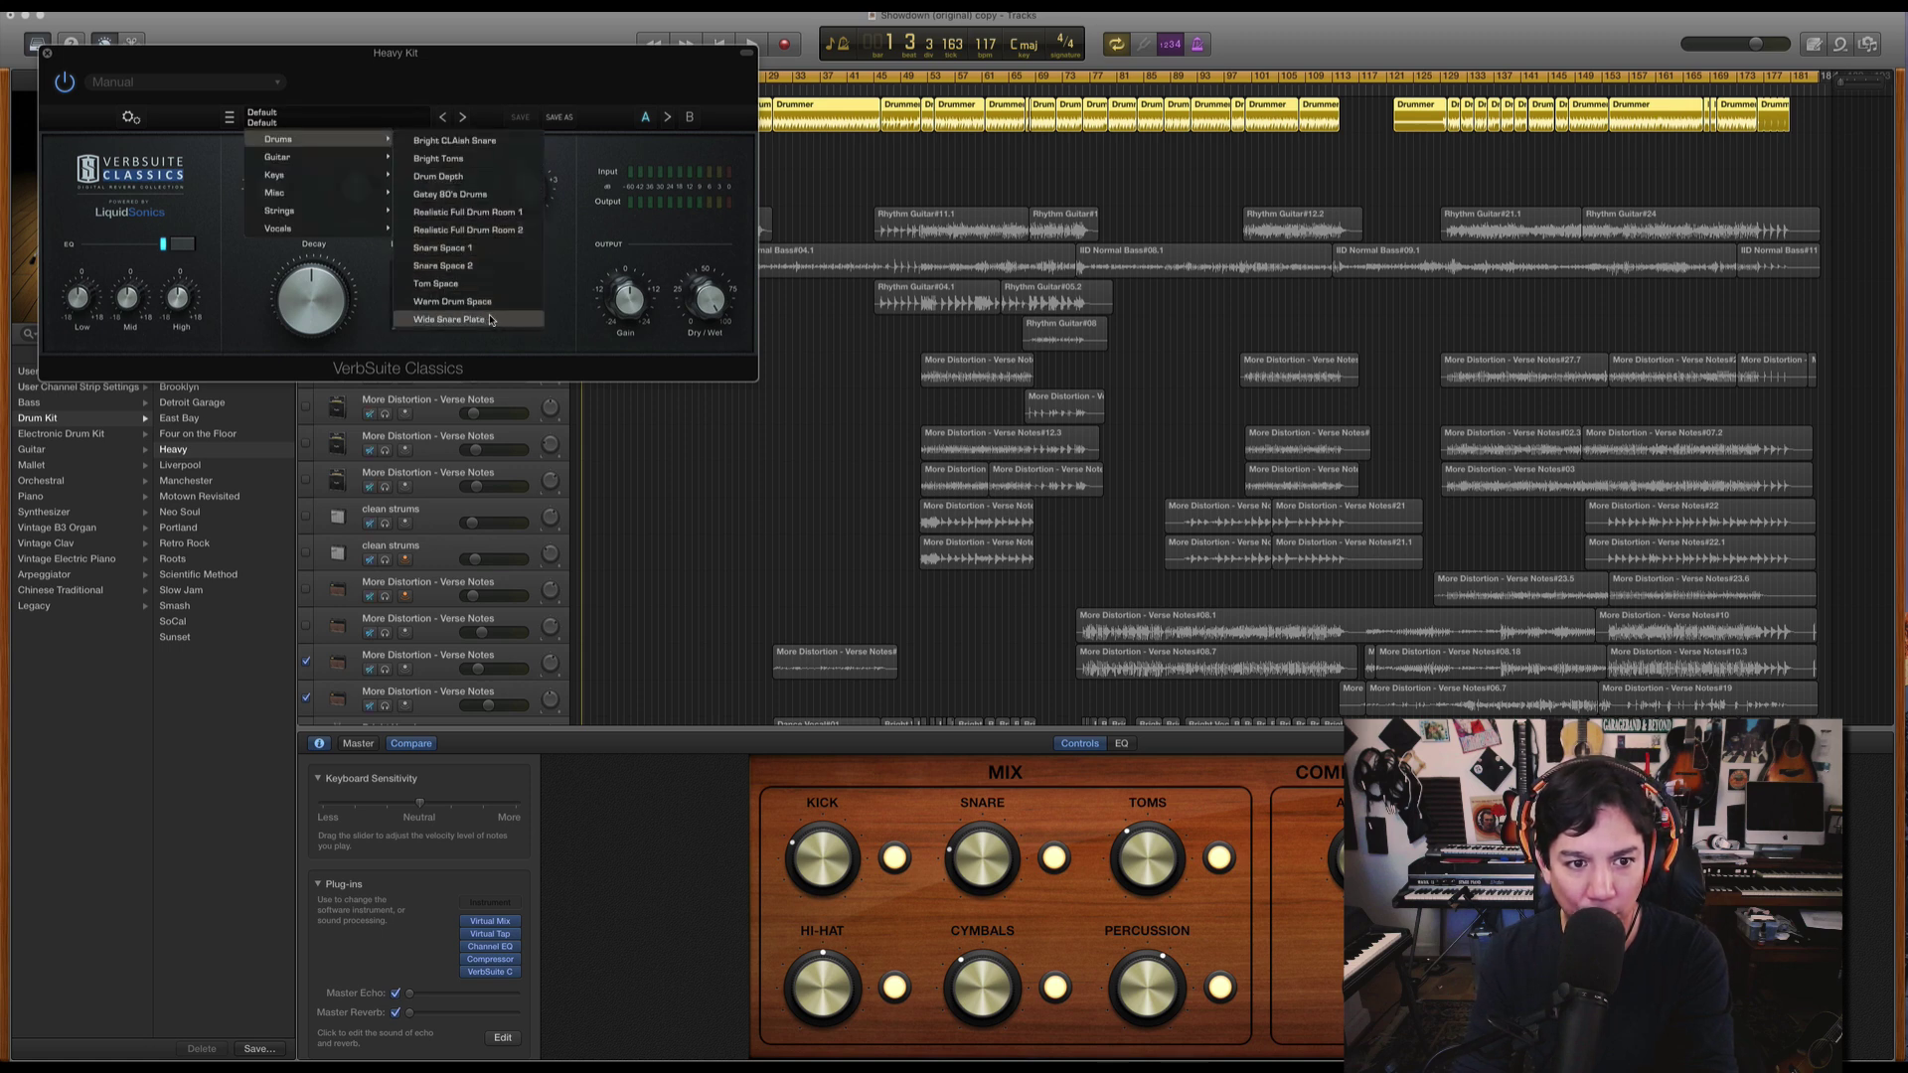
pyautogui.click(477, 212)
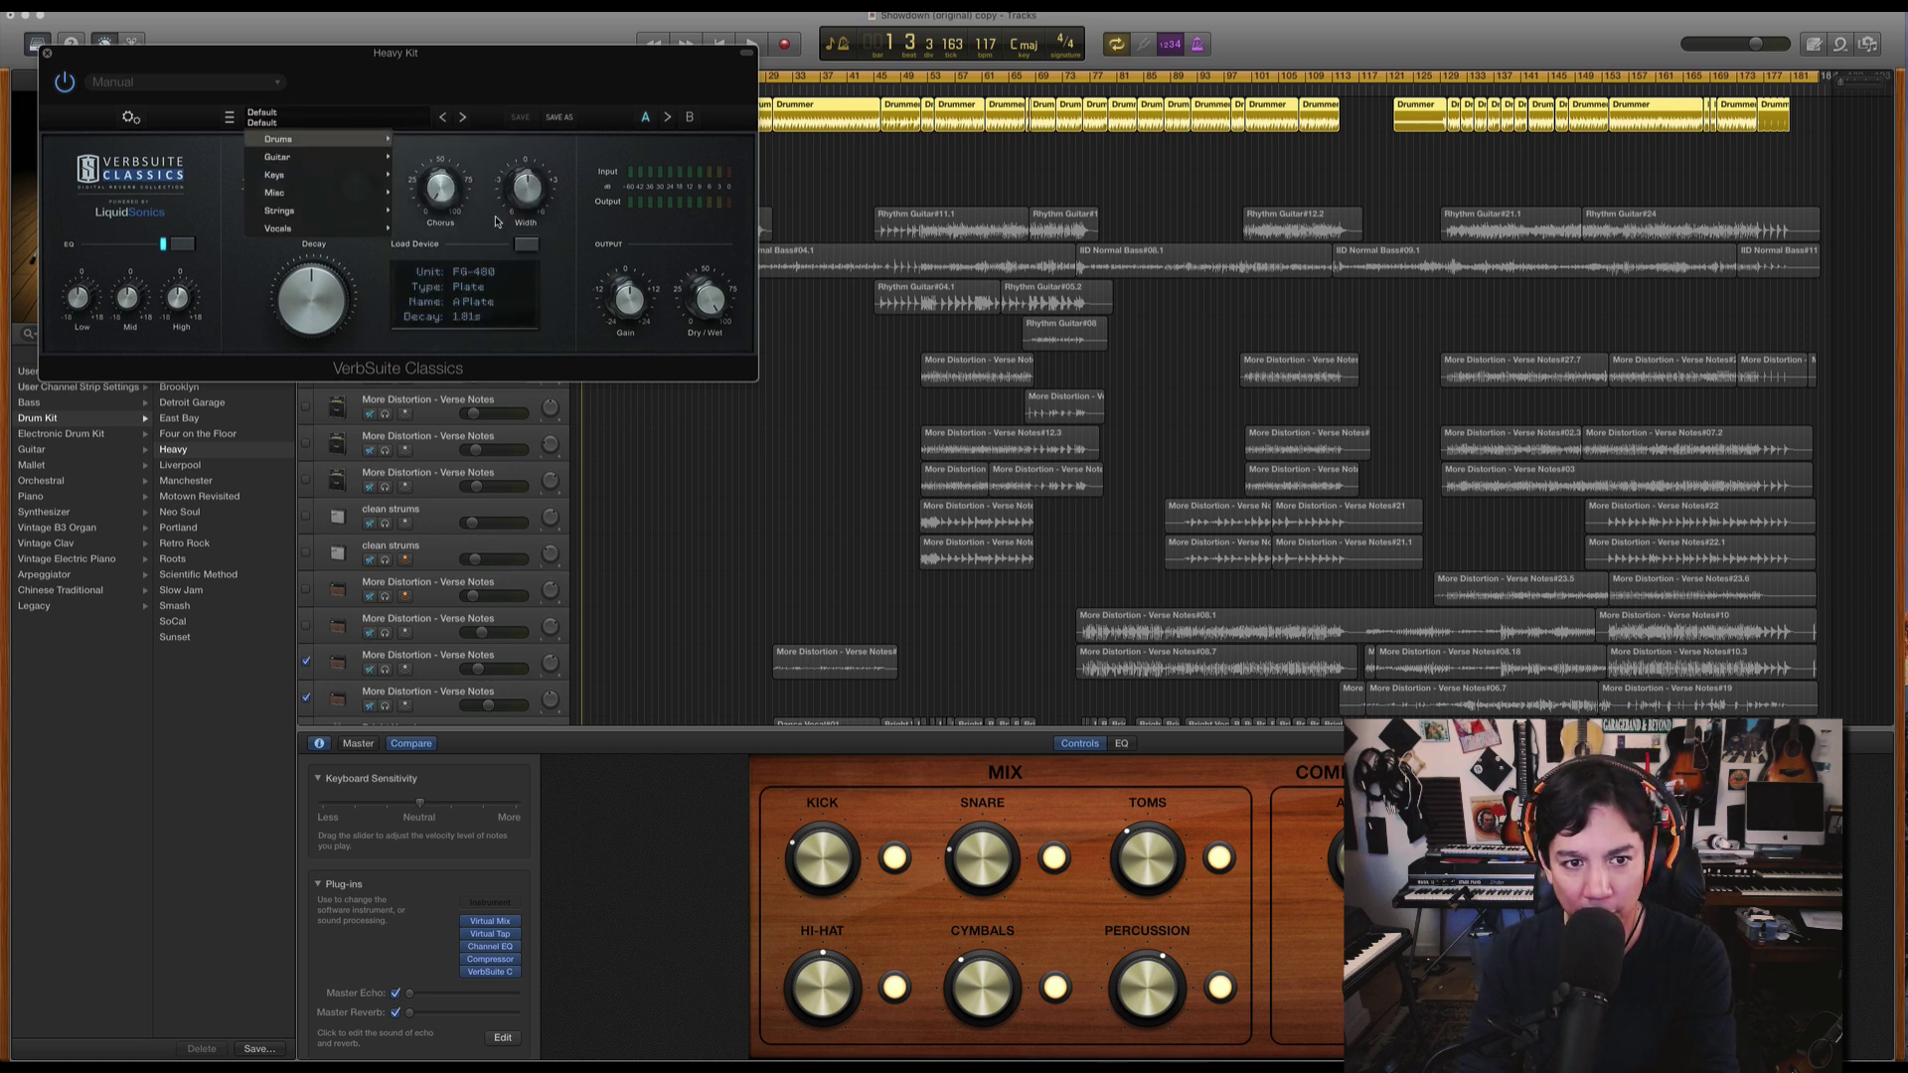
pyautogui.press('space')
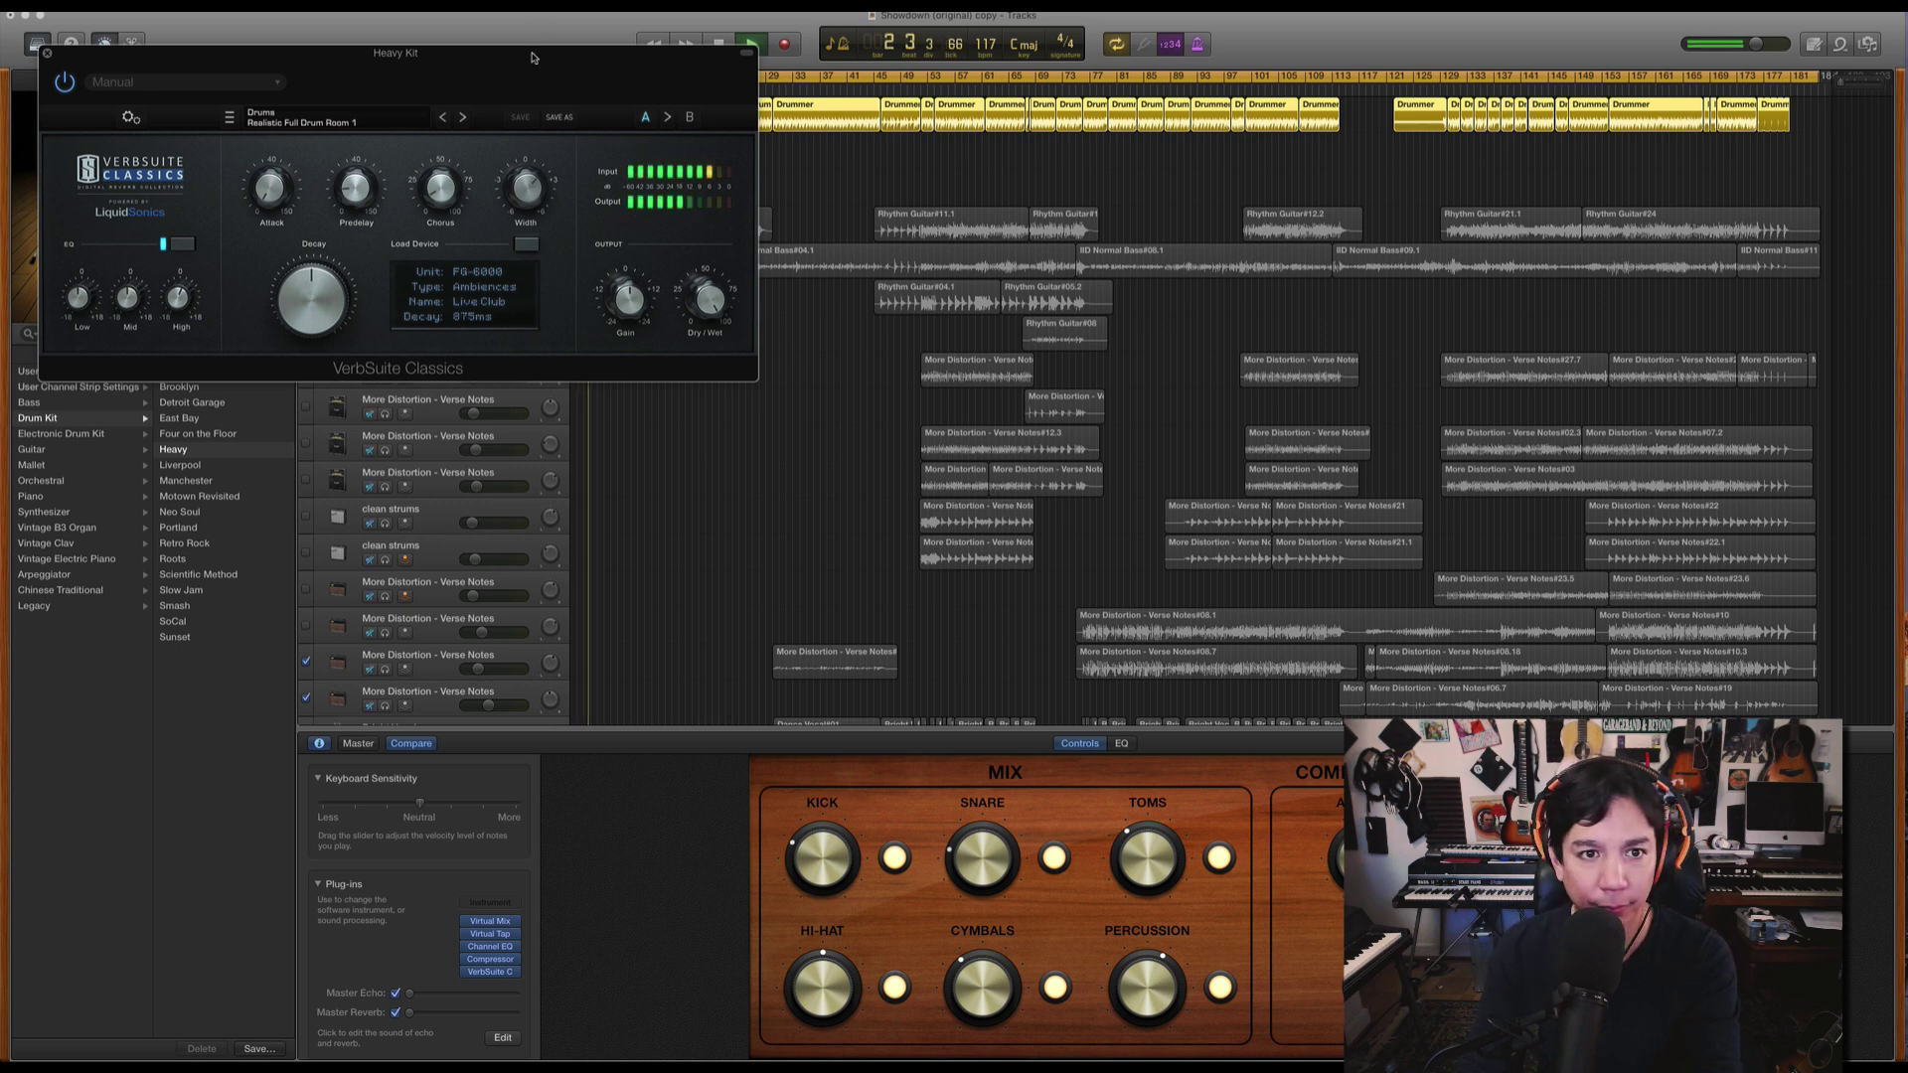
pyautogui.moveTo(534, 56); pyautogui.dragTo(800, 415)
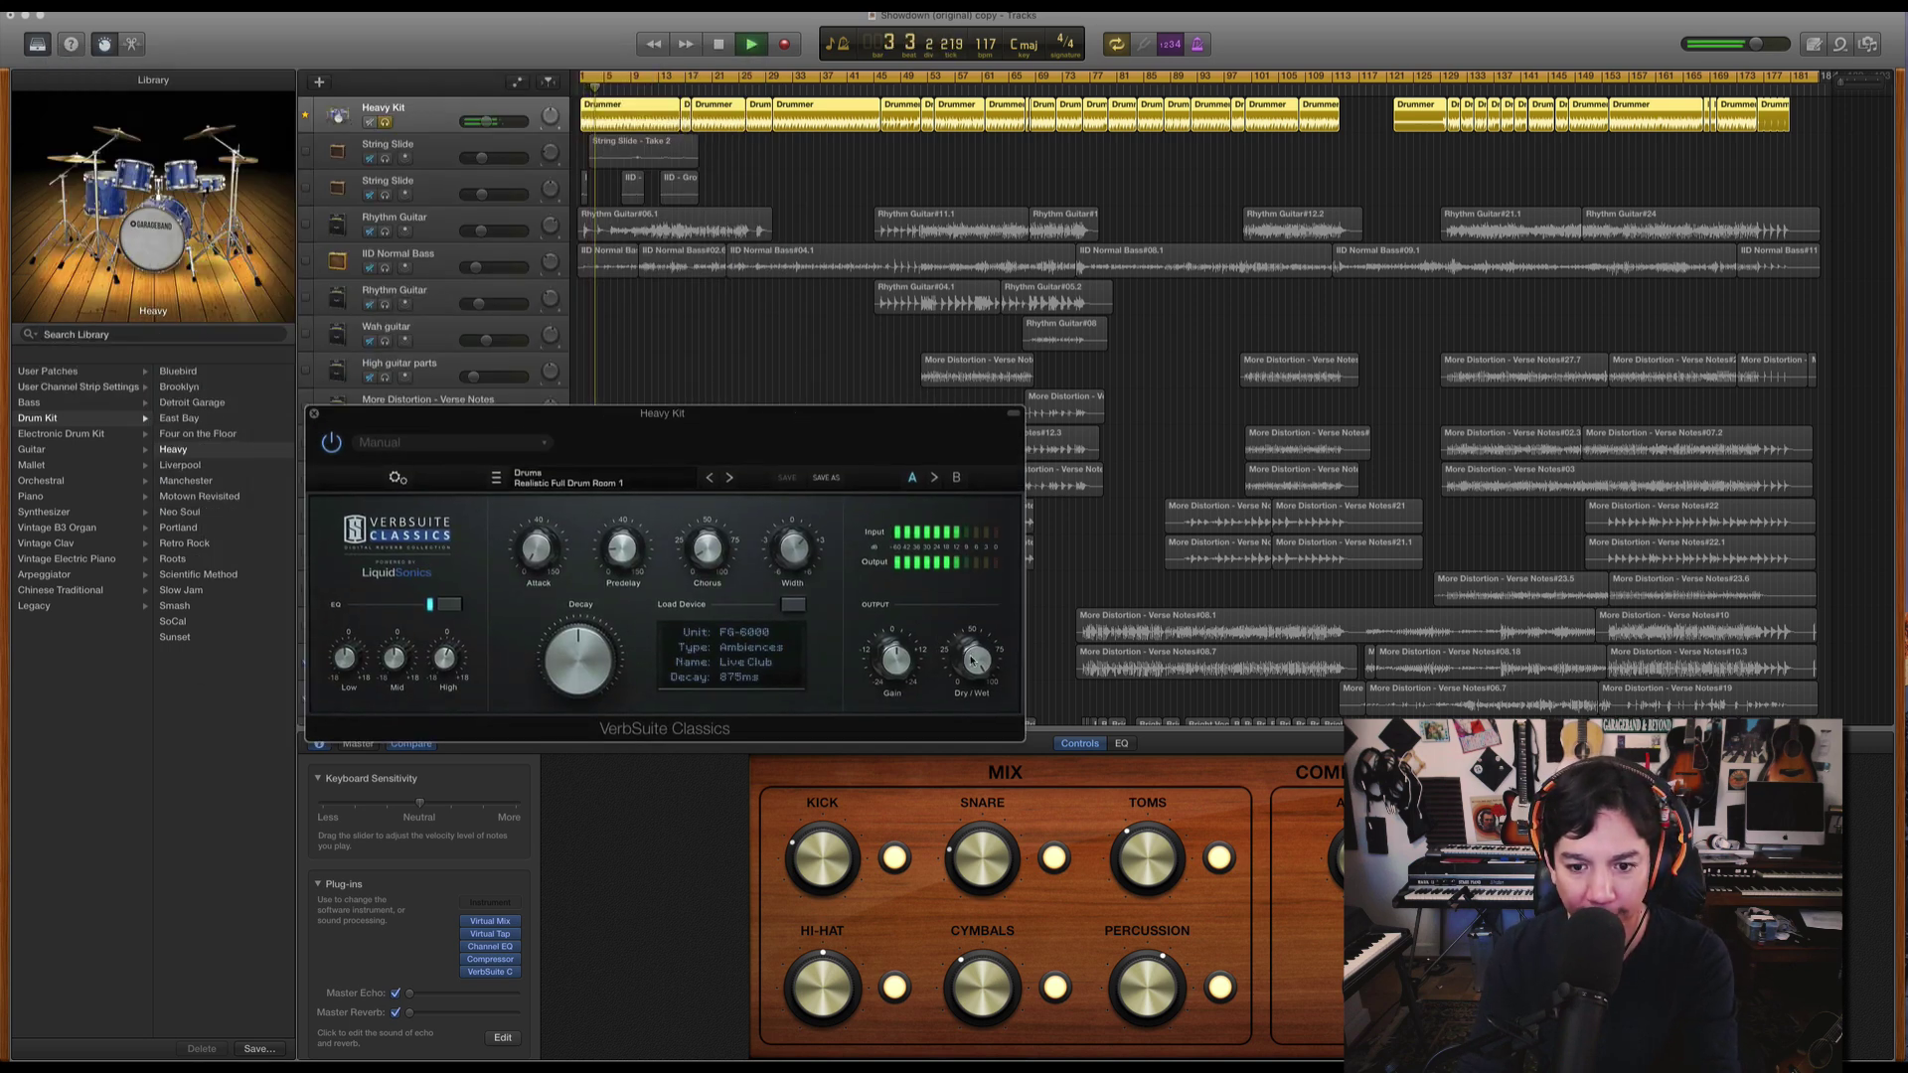
# Adjust the reverb's Dry/Wet mix on the Realistic Full Drum Room 1 preset and compare the drums with the plug-in bypassed and active.
pyautogui.moveTo(973, 704)
pyautogui.moveTo(973, 703)
pyautogui.mouseDown()
pyautogui.moveTo(964, 644)
pyautogui.moveTo(972, 701)
pyautogui.moveTo(967, 676)
pyautogui.mouseUp()
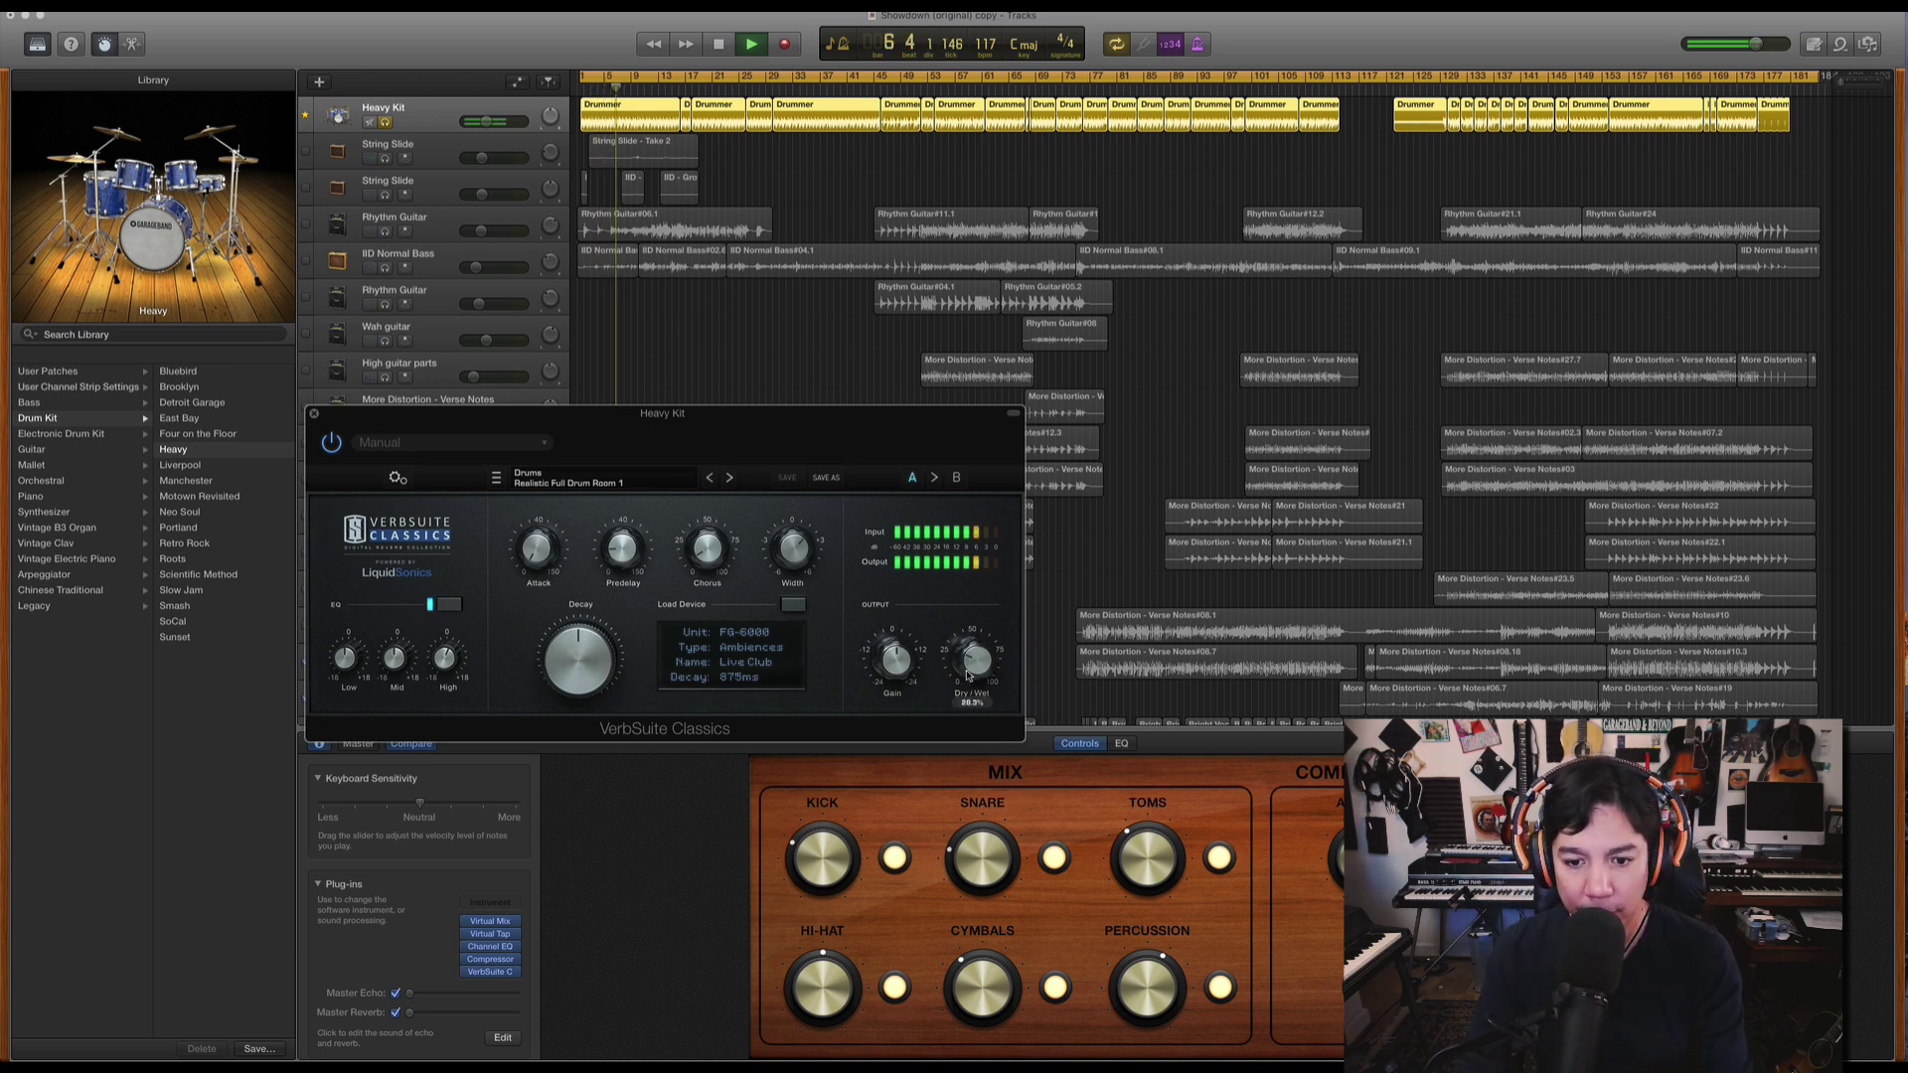
pyautogui.click(332, 443)
pyautogui.click(332, 443)
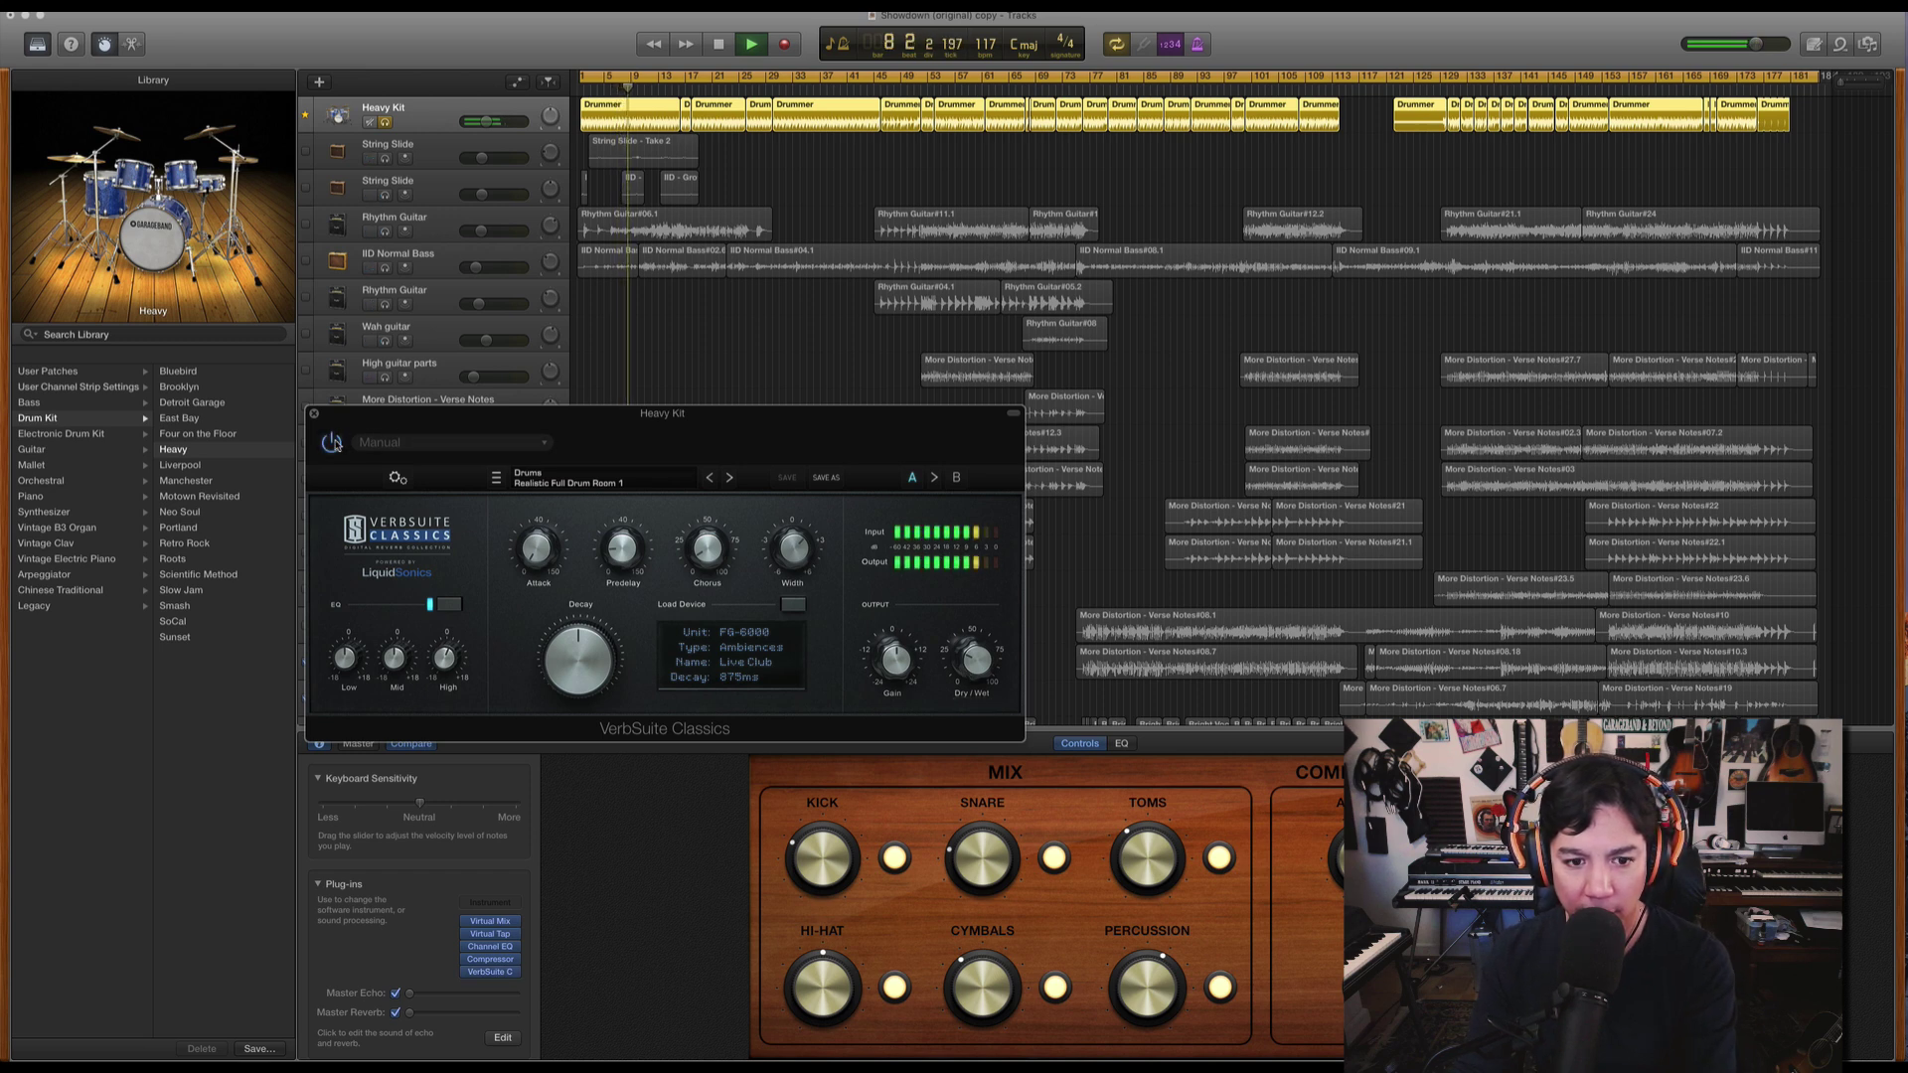
pyautogui.moveTo(616, 540); pyautogui.dragTo(617, 581)
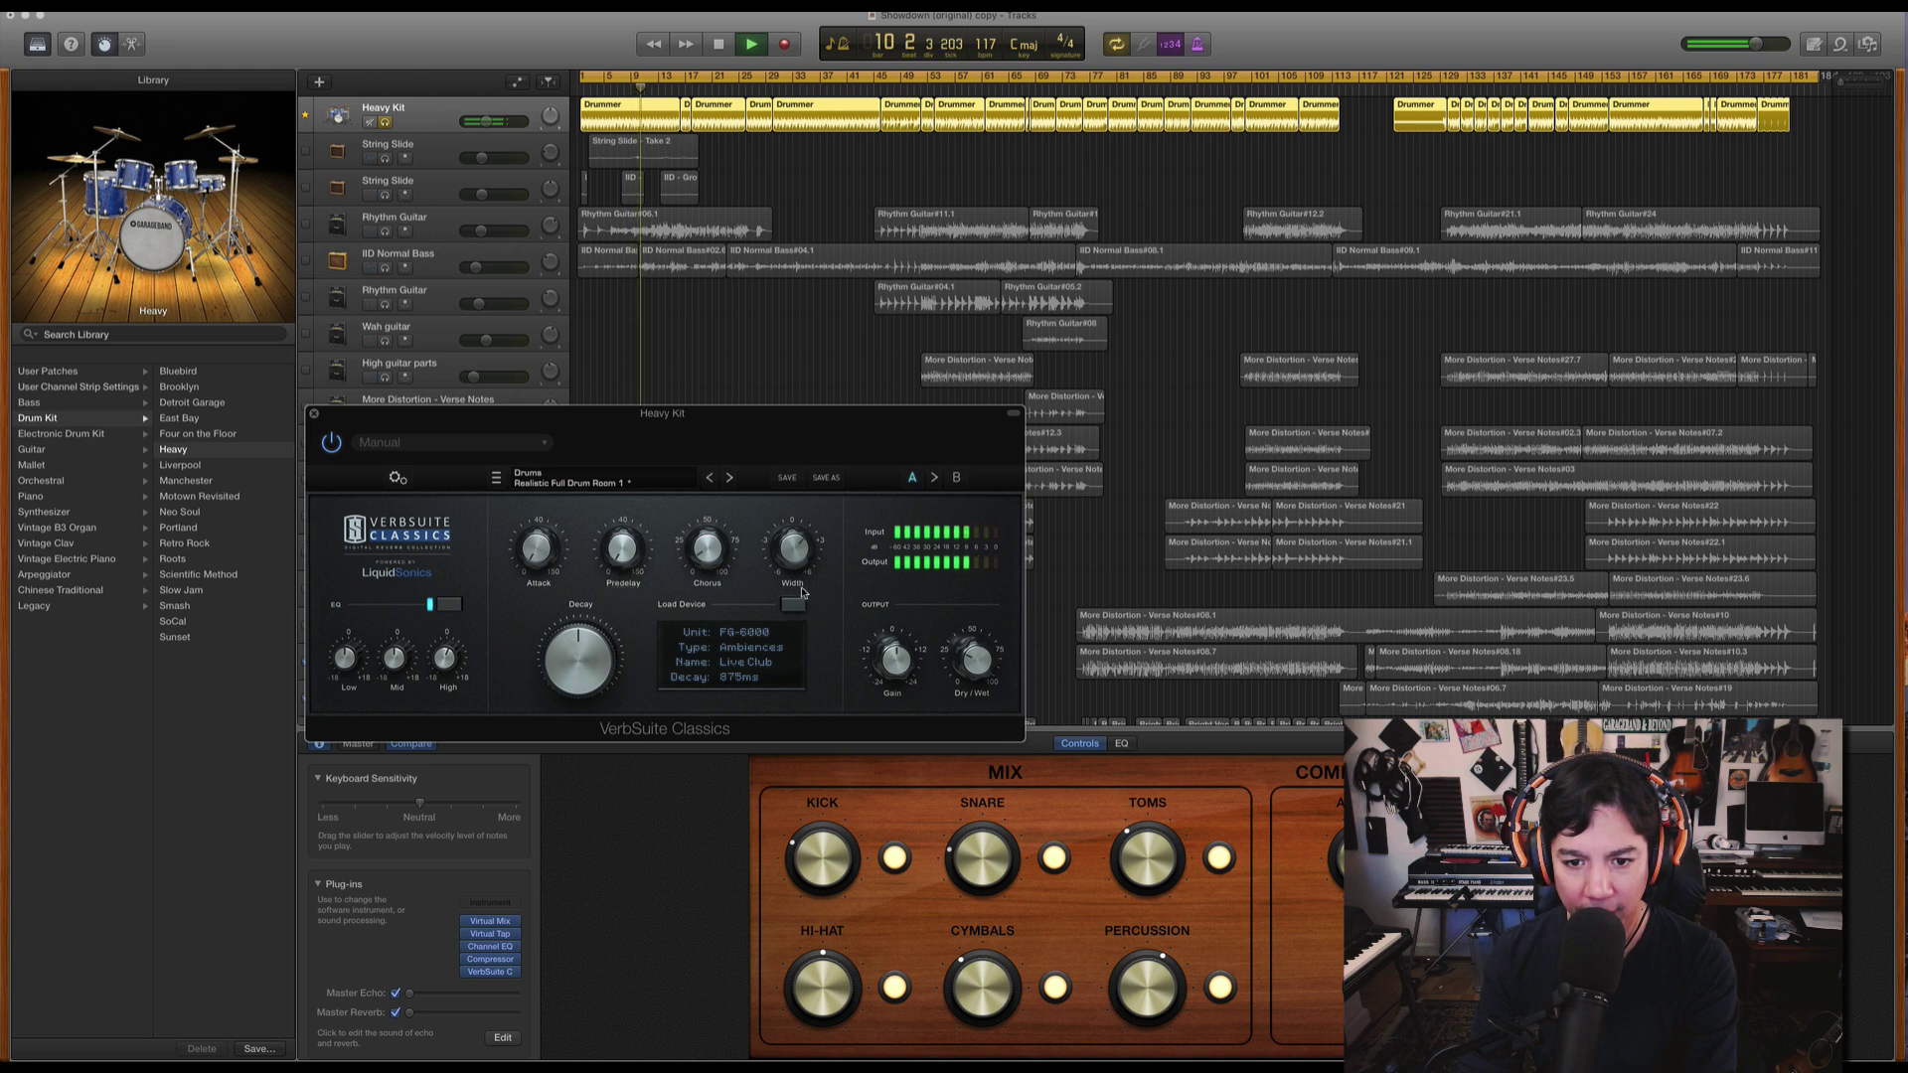
pyautogui.moveTo(966, 672)
pyautogui.mouseDown()
pyautogui.moveTo(961, 644)
pyautogui.moveTo(960, 672)
pyautogui.mouseUp()
# Load the Drums preset Realistic Full Drum Room 2, adjust its Dry/Wet mix while listening, and stop playback.
pyautogui.click(655, 484)
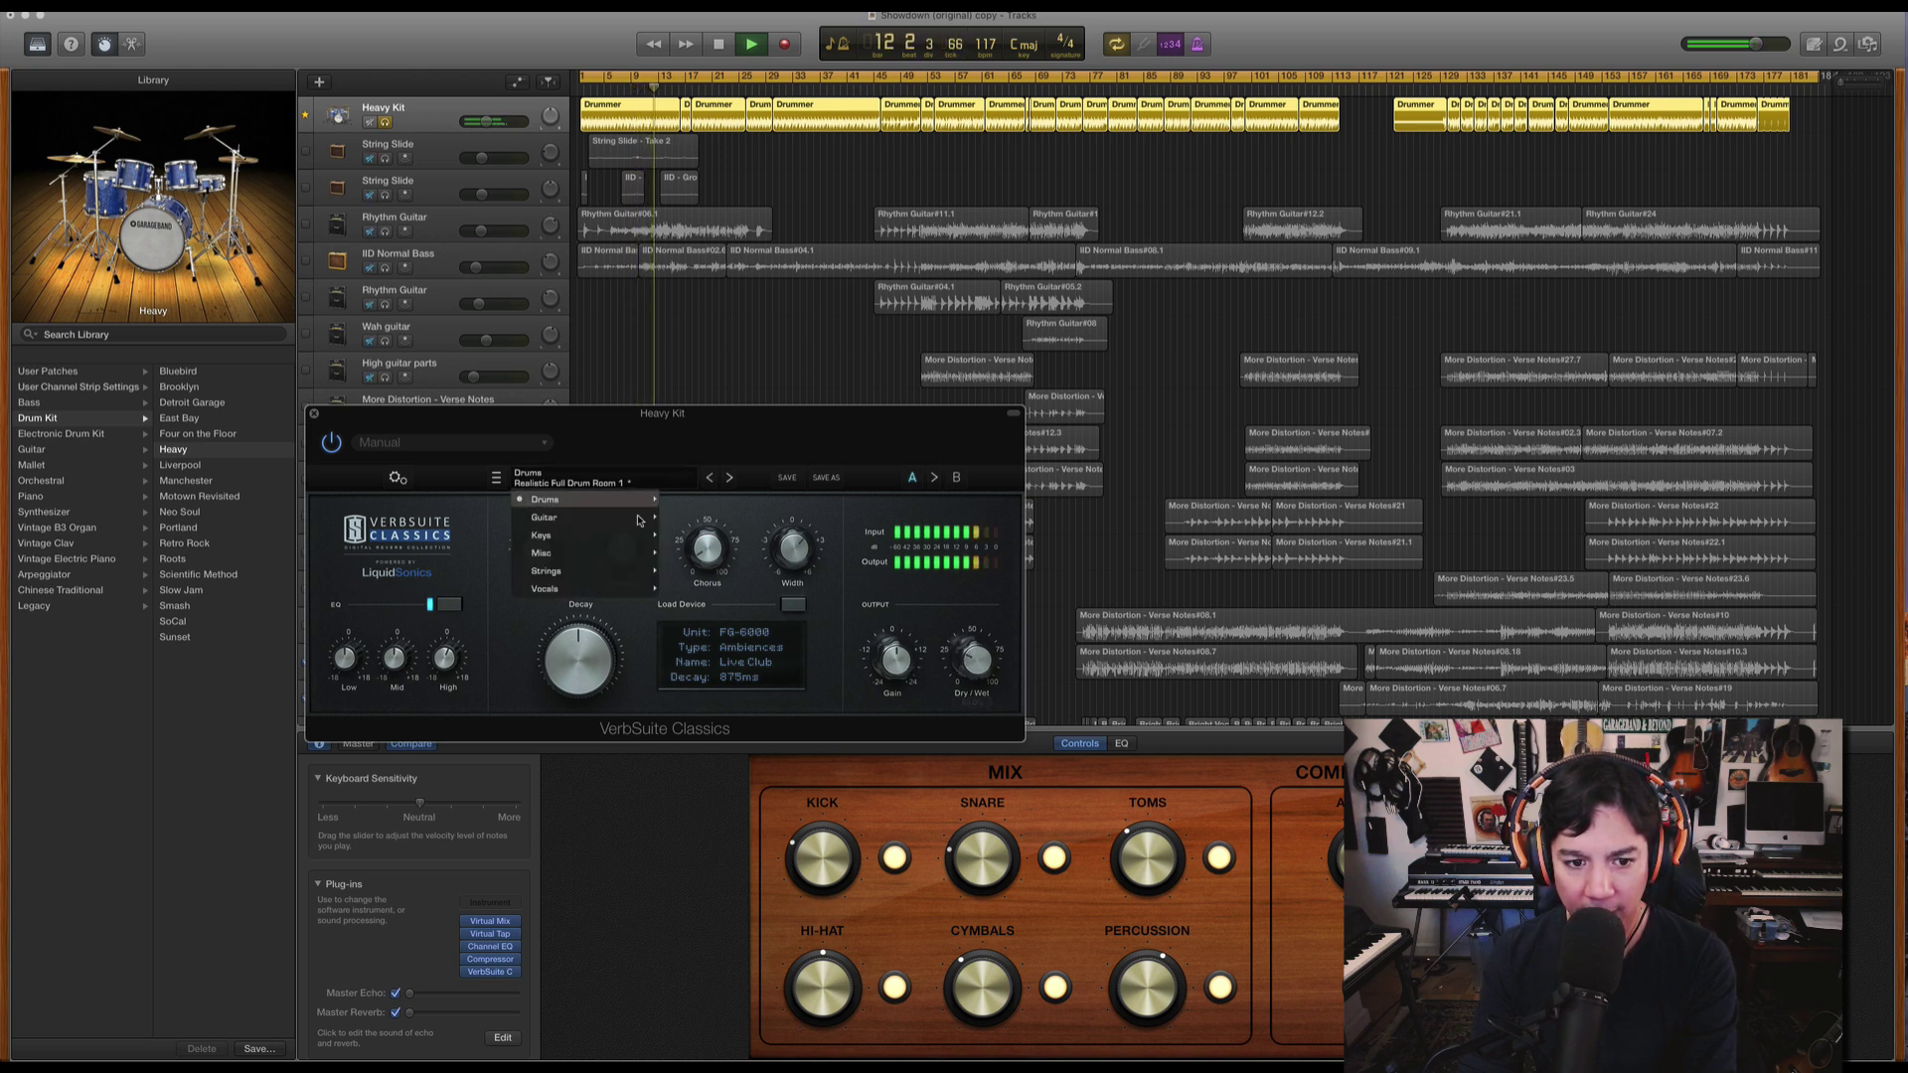
pyautogui.moveTo(641, 500)
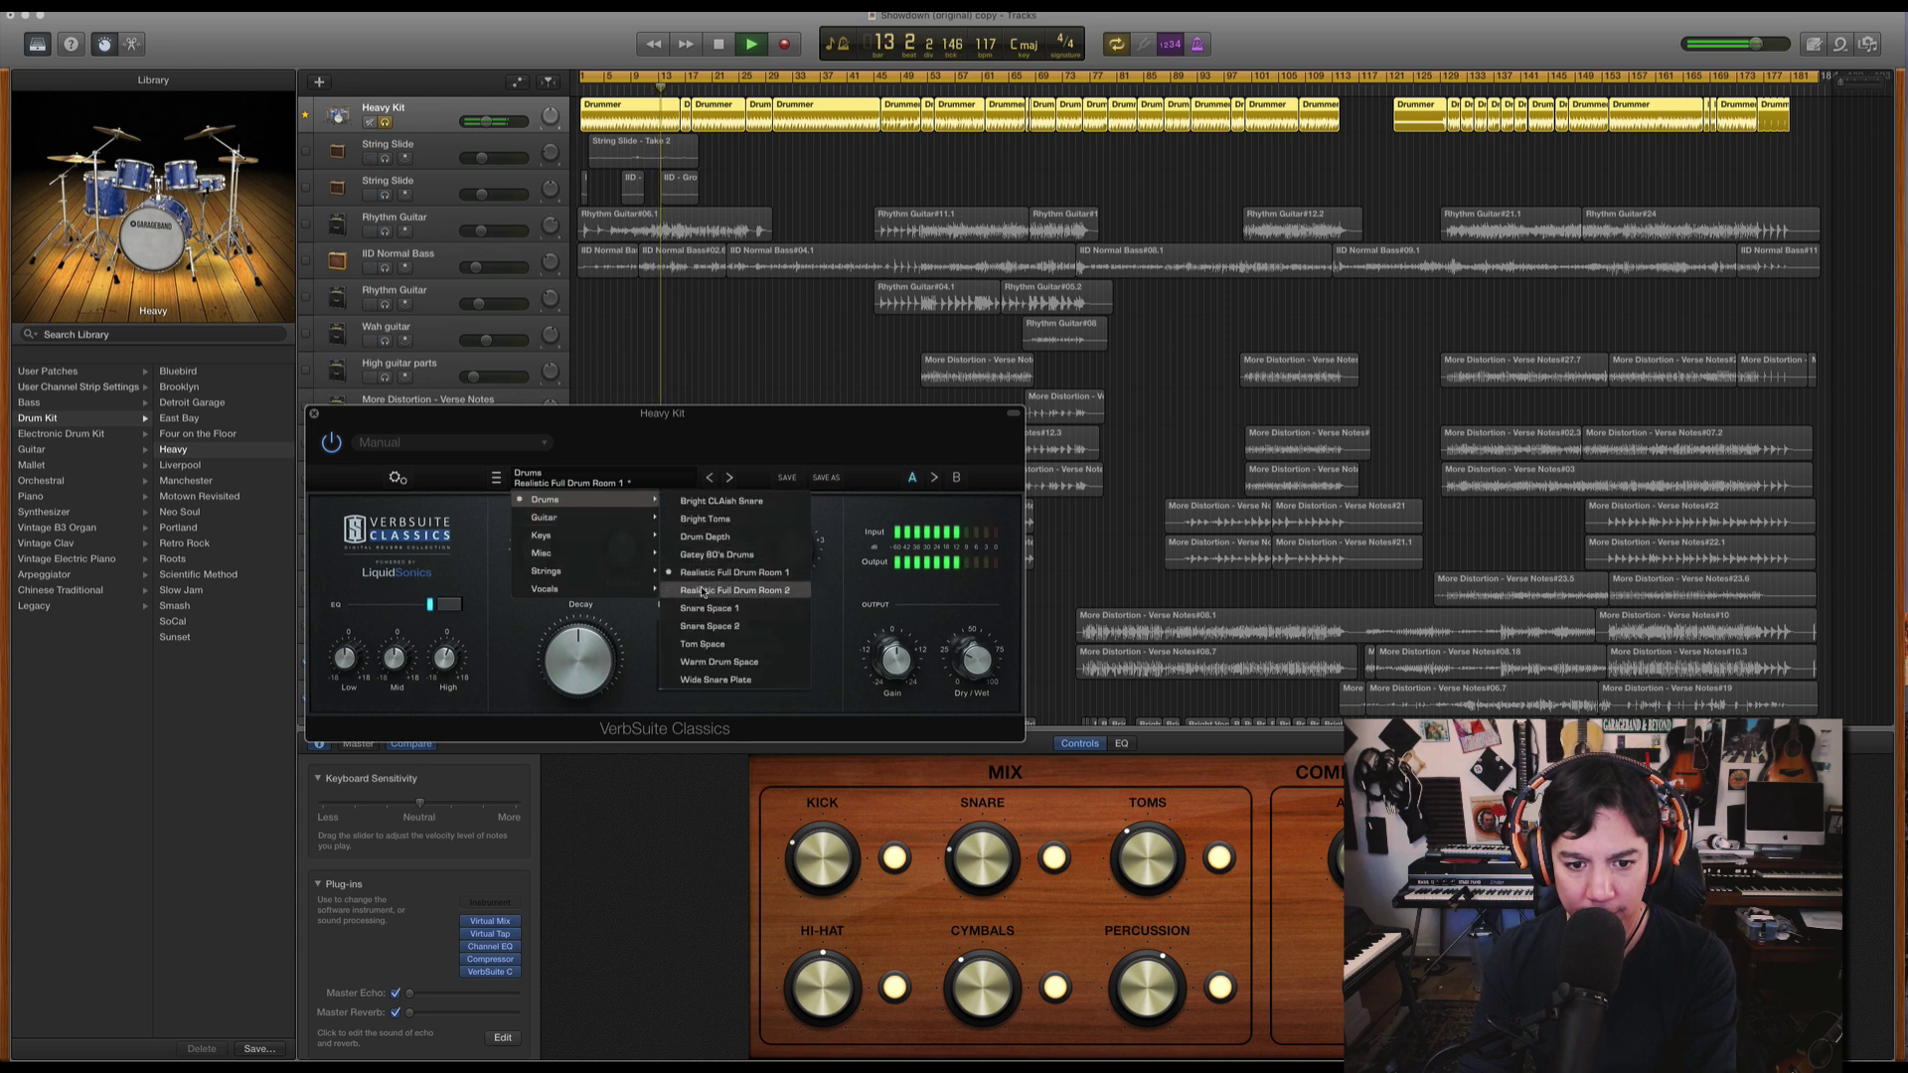
pyautogui.click(702, 590)
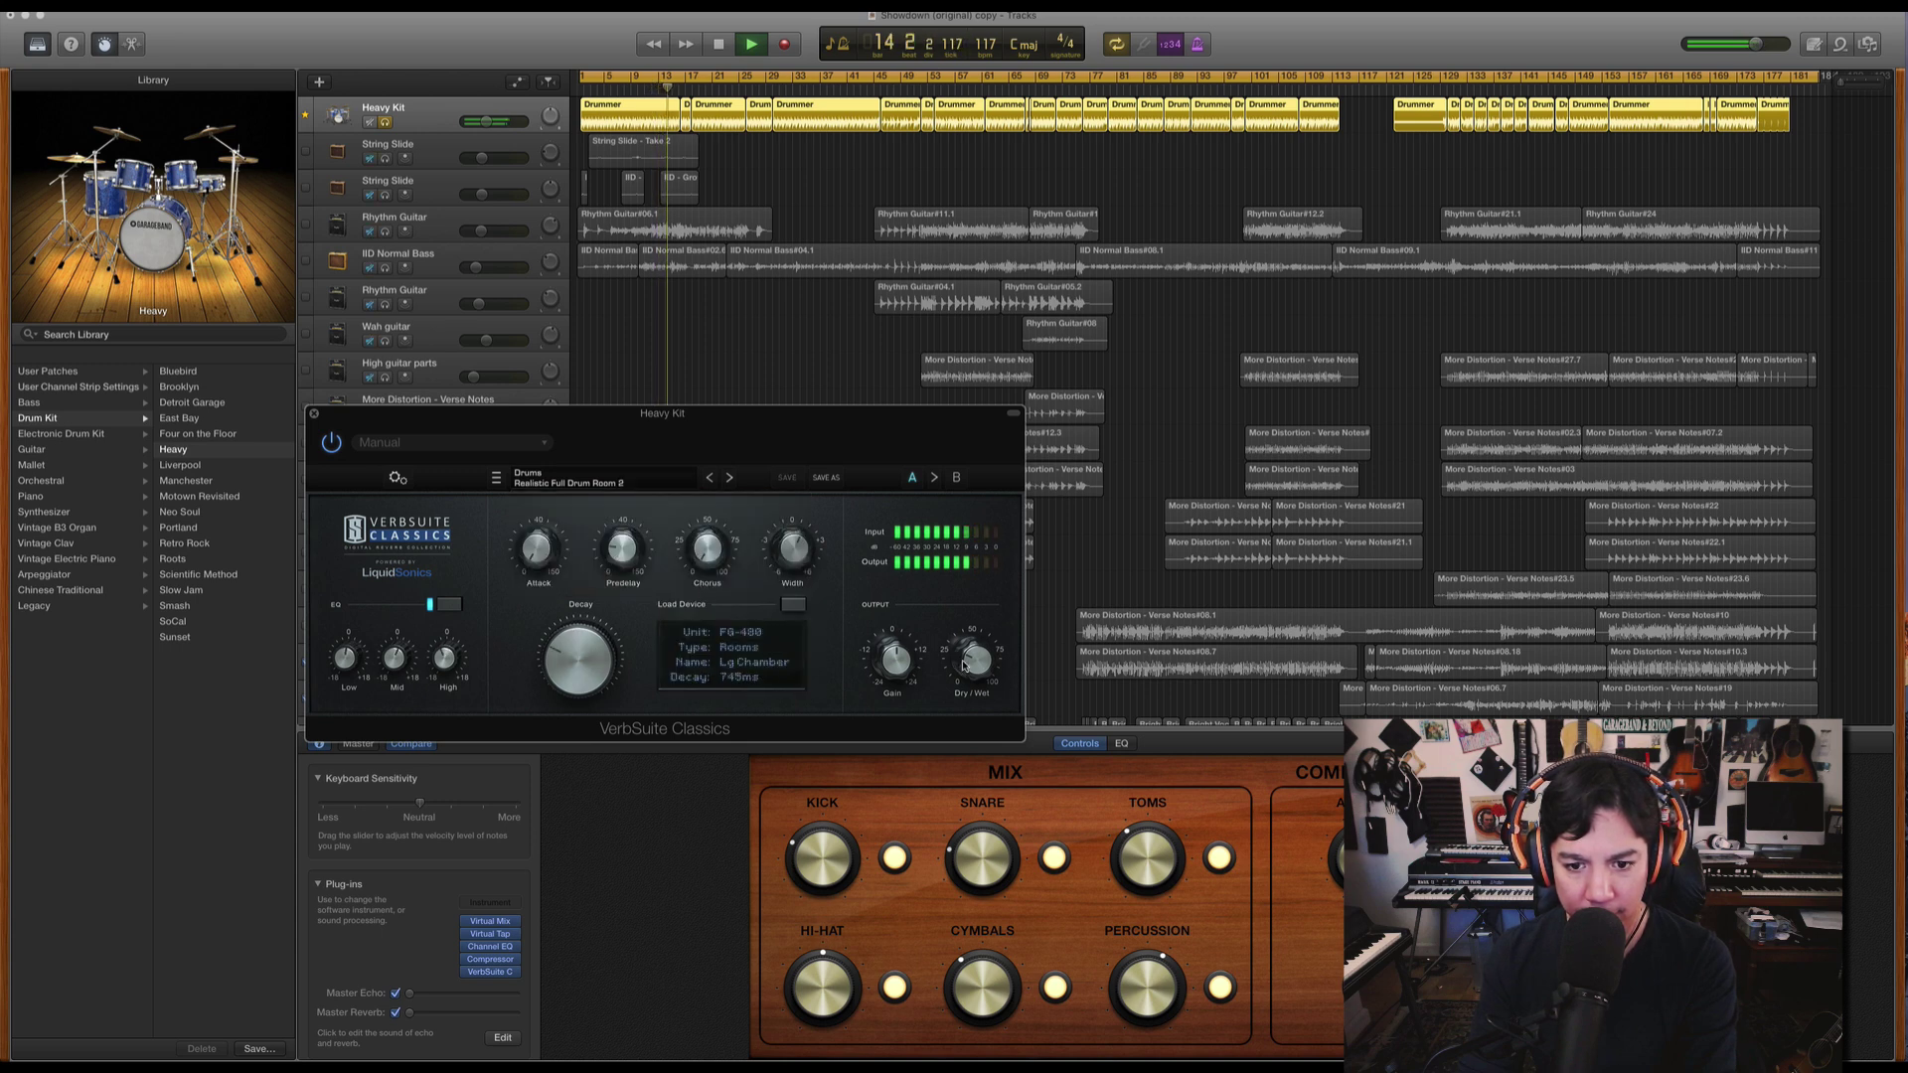
pyautogui.moveTo(964, 666); pyautogui.dragTo(971, 679)
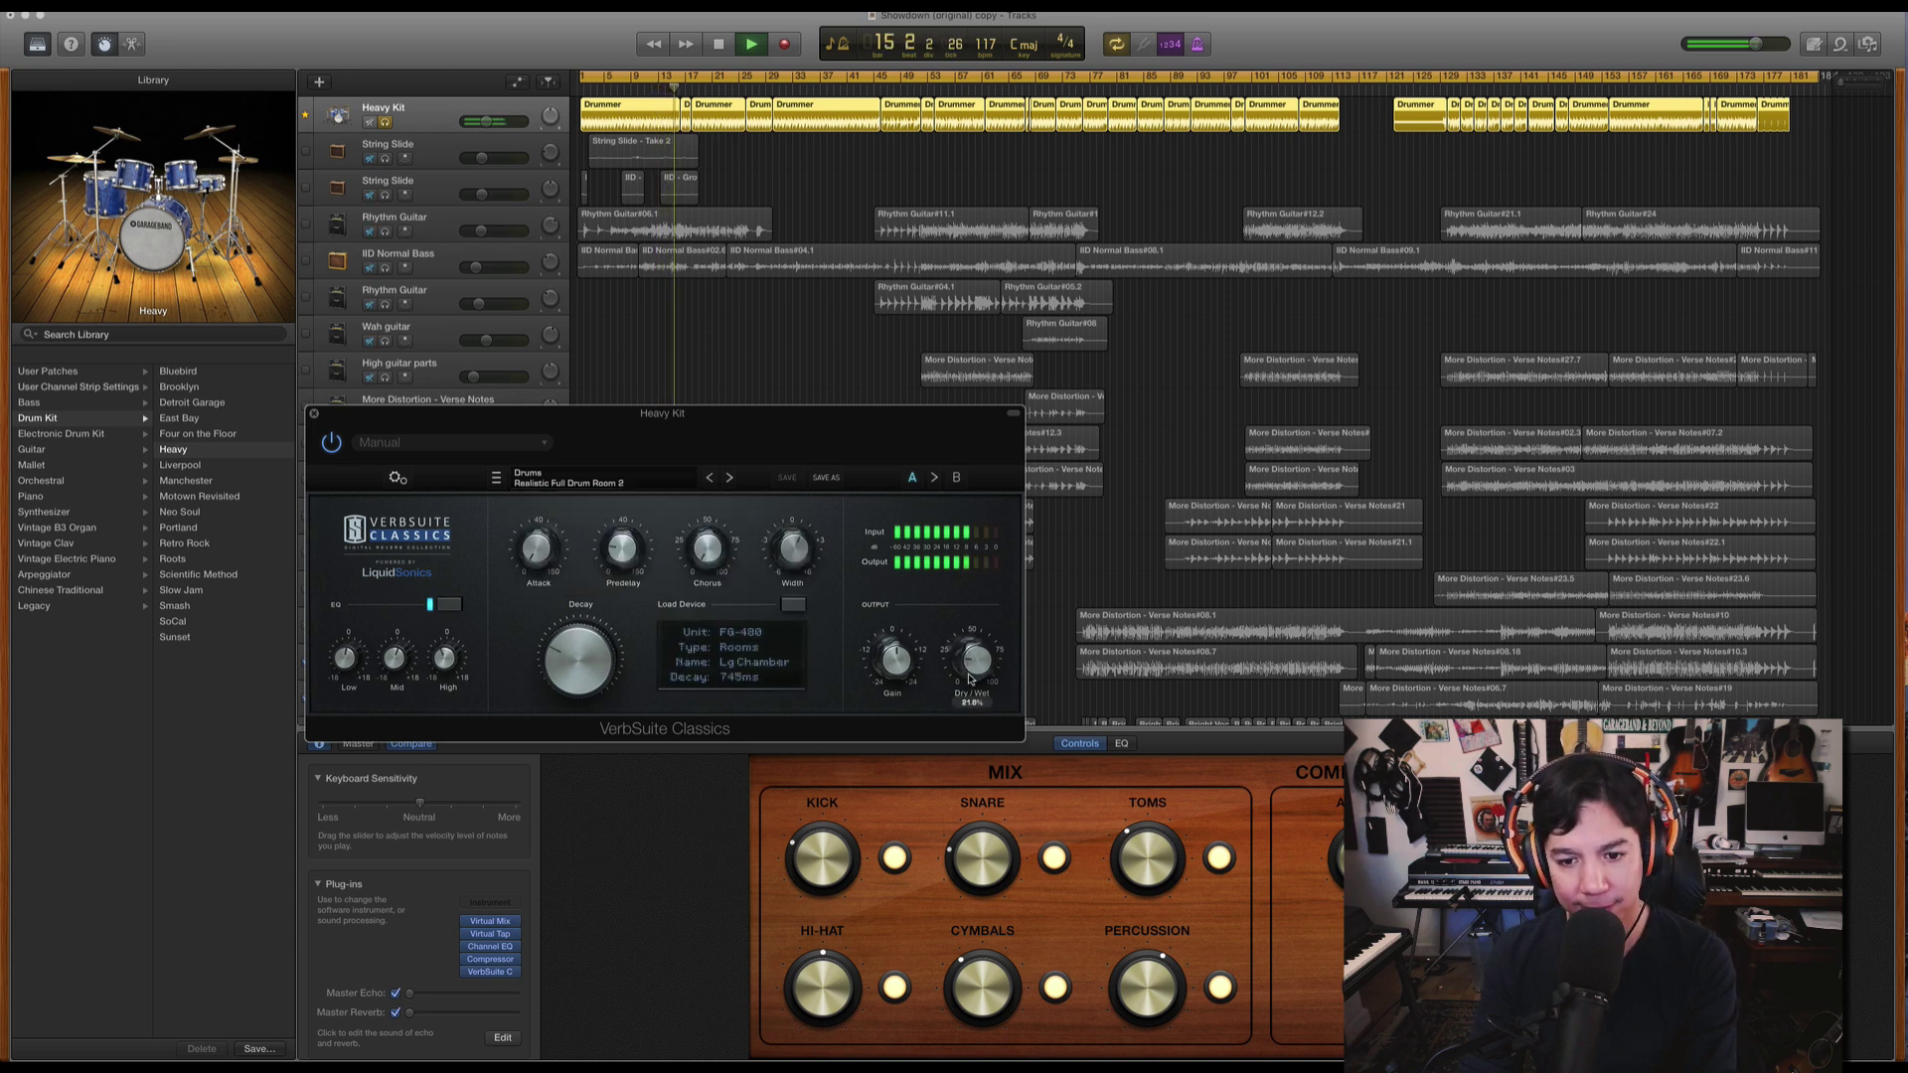
pyautogui.press('space')
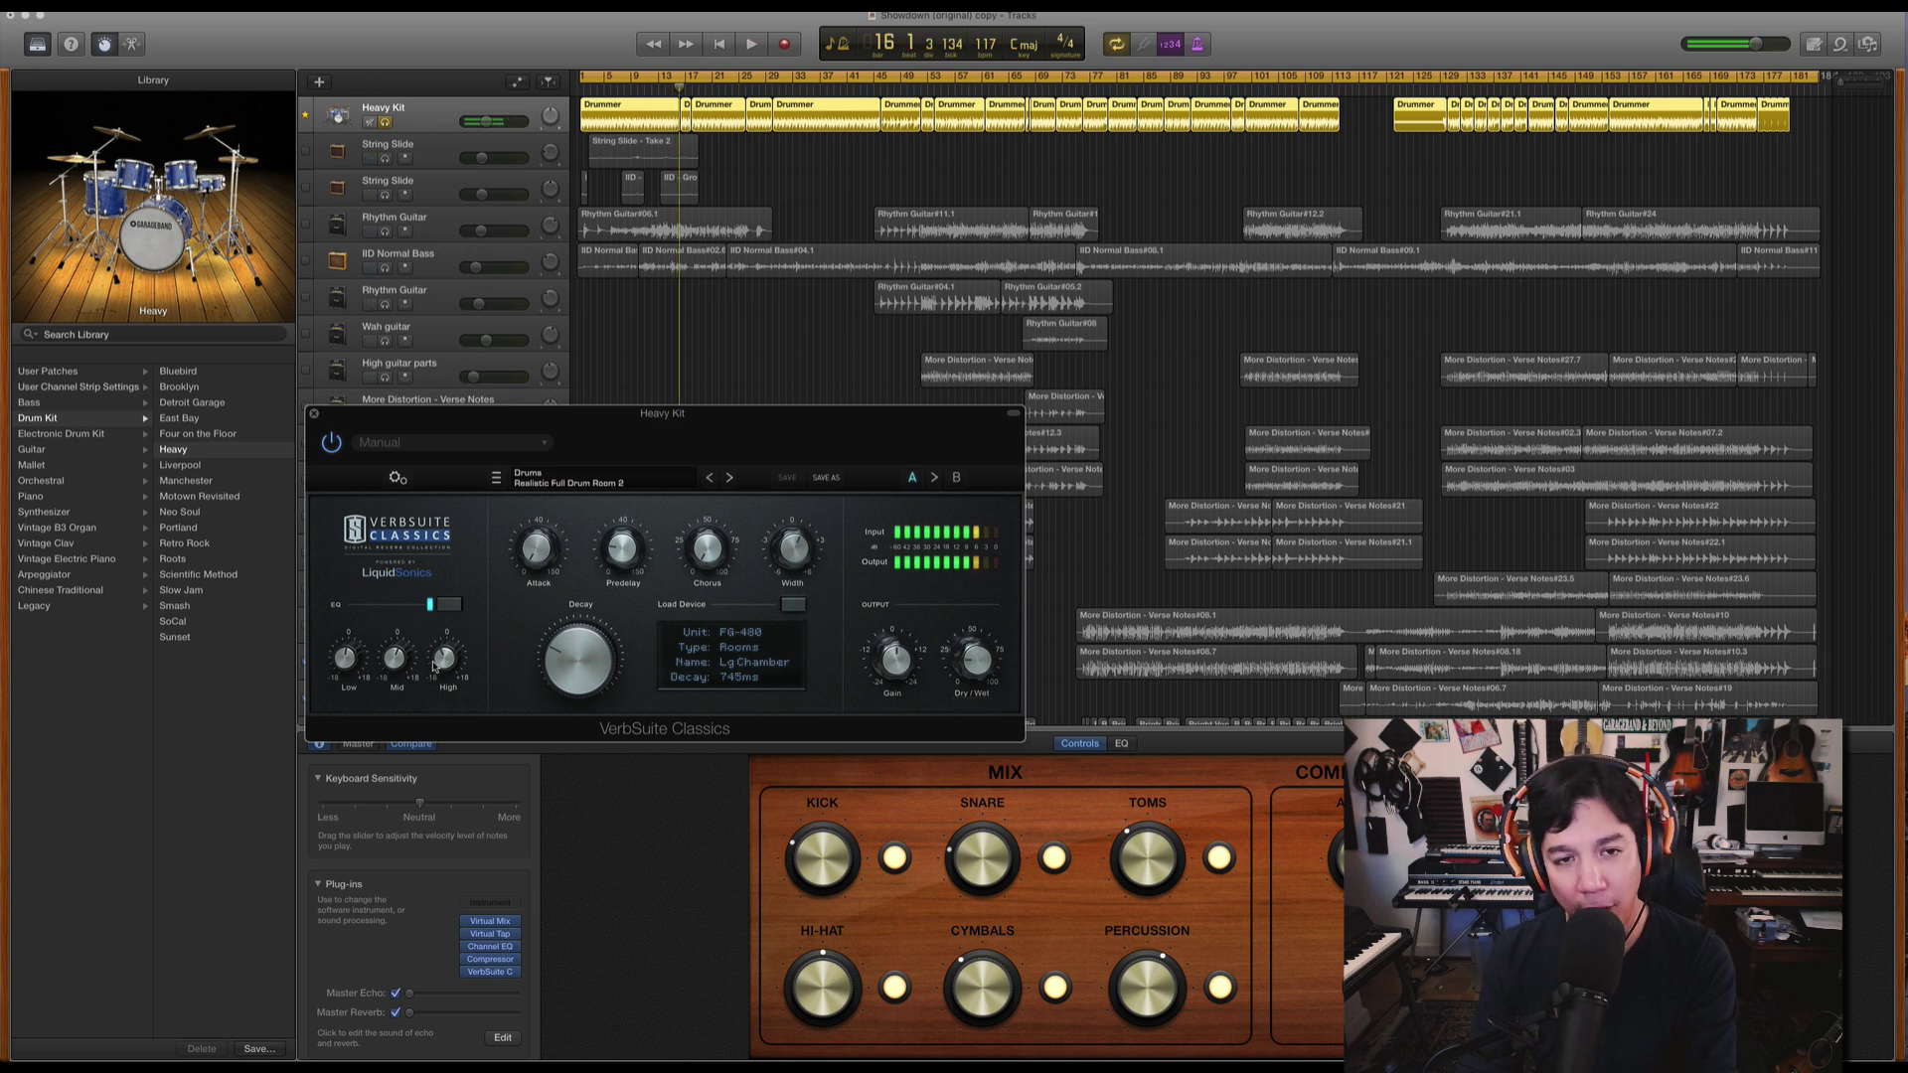
# View the reverb devices VerbSuite Classics can load, including the FG-16X categories, without choosing one.
pyautogui.click(435, 667)
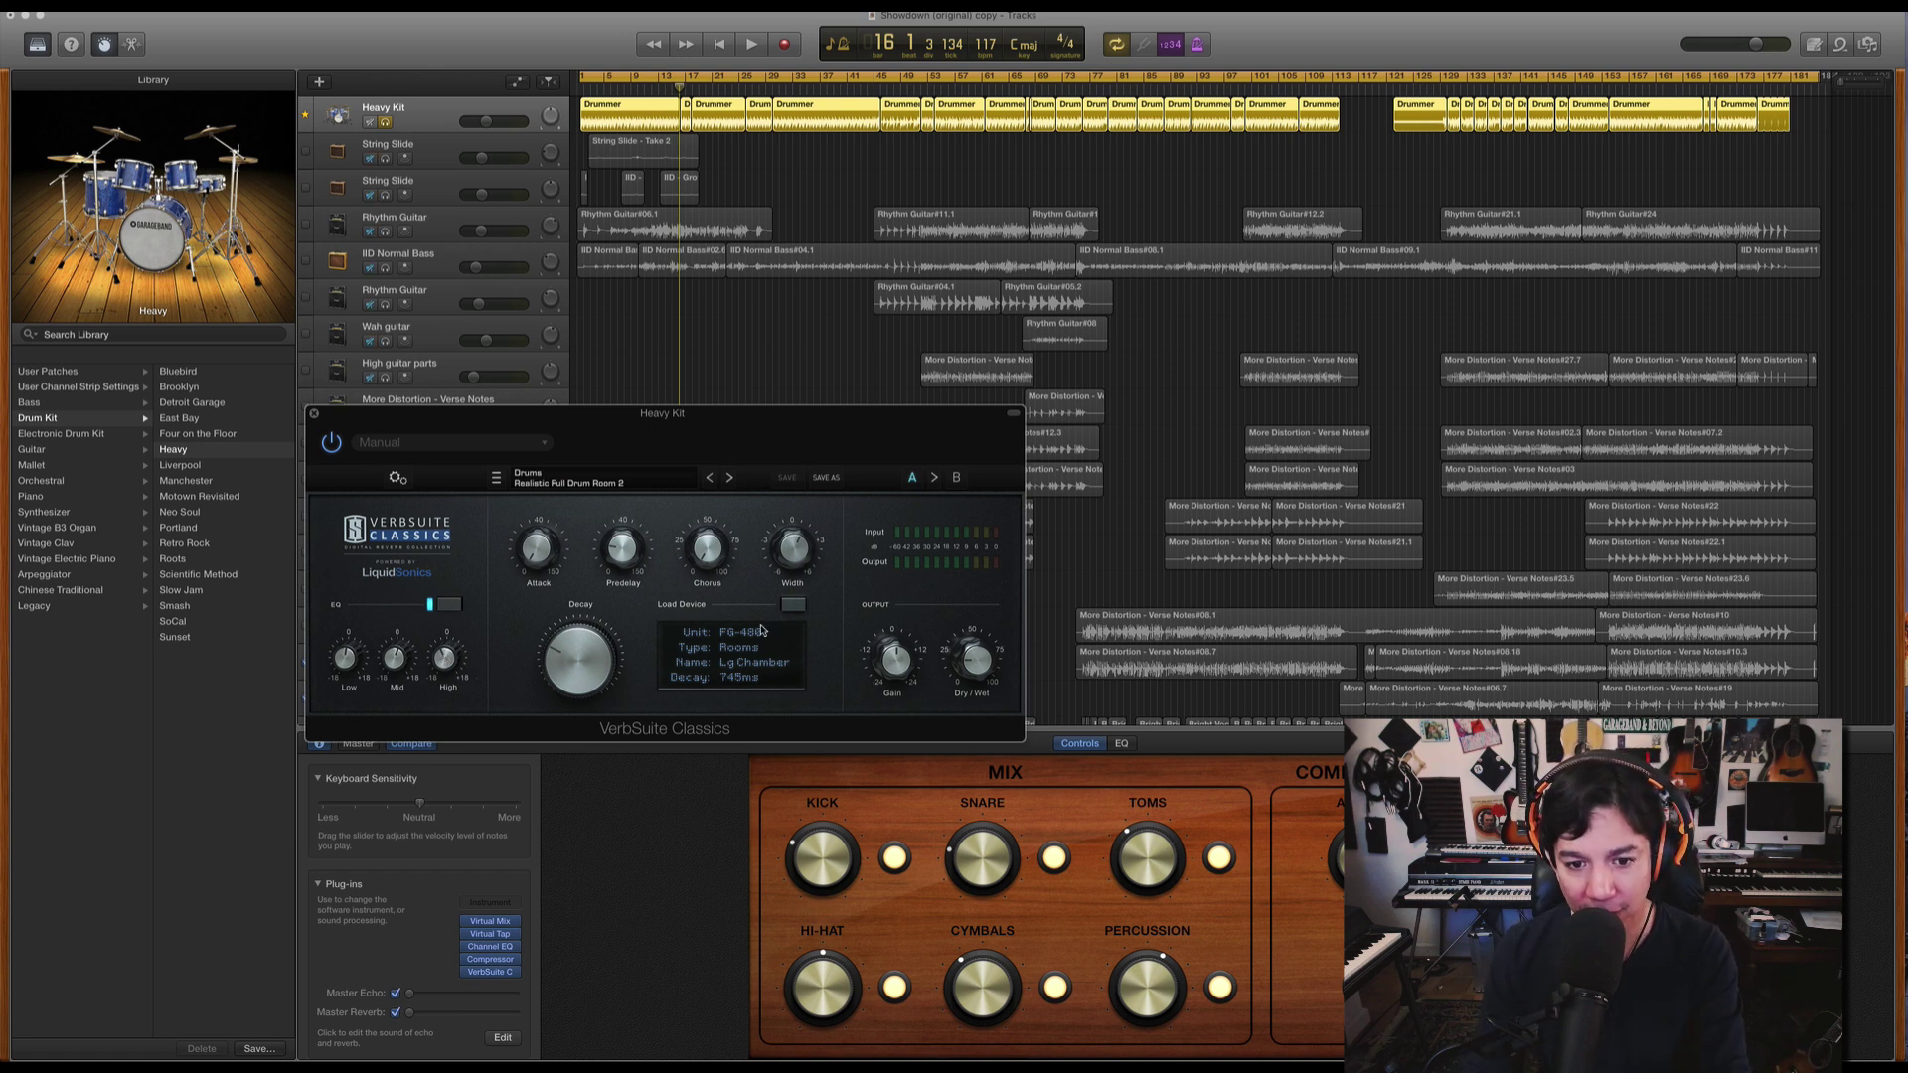
pyautogui.click(792, 606)
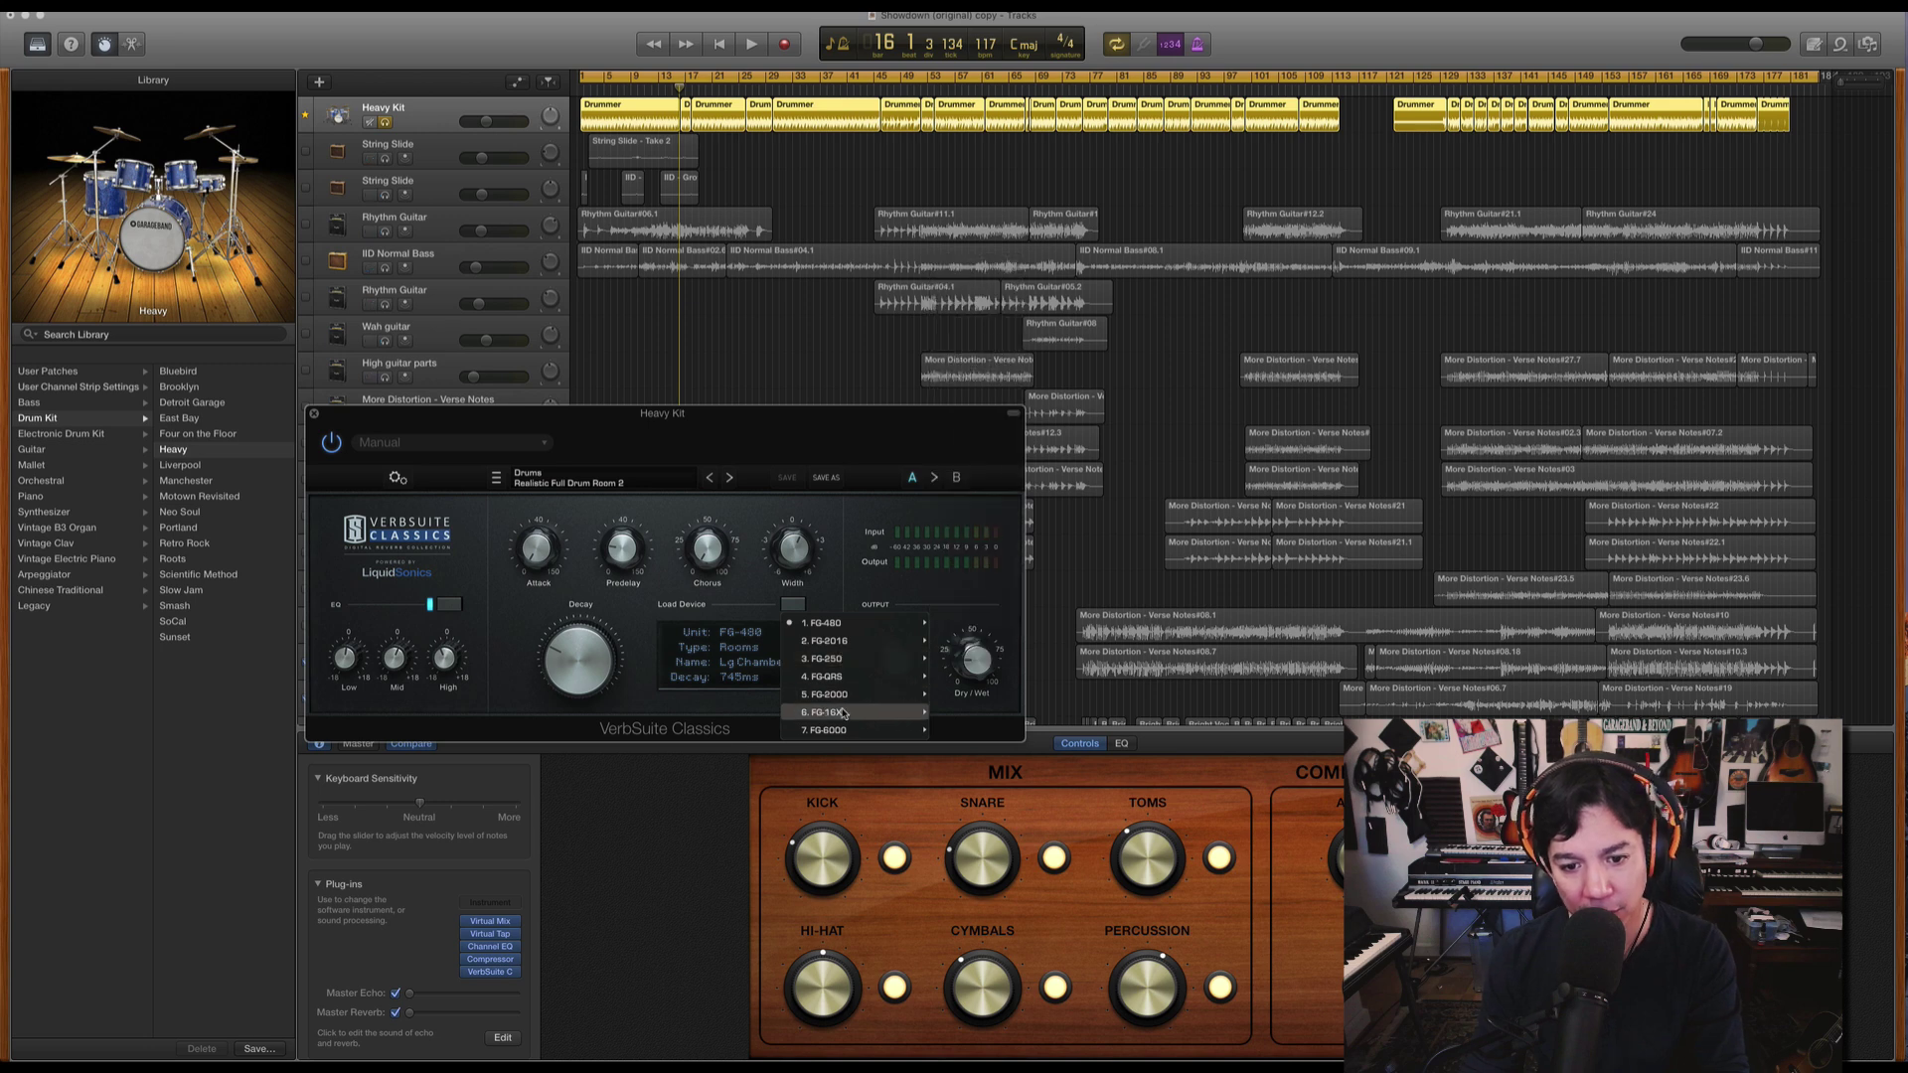
pyautogui.moveTo(841, 716)
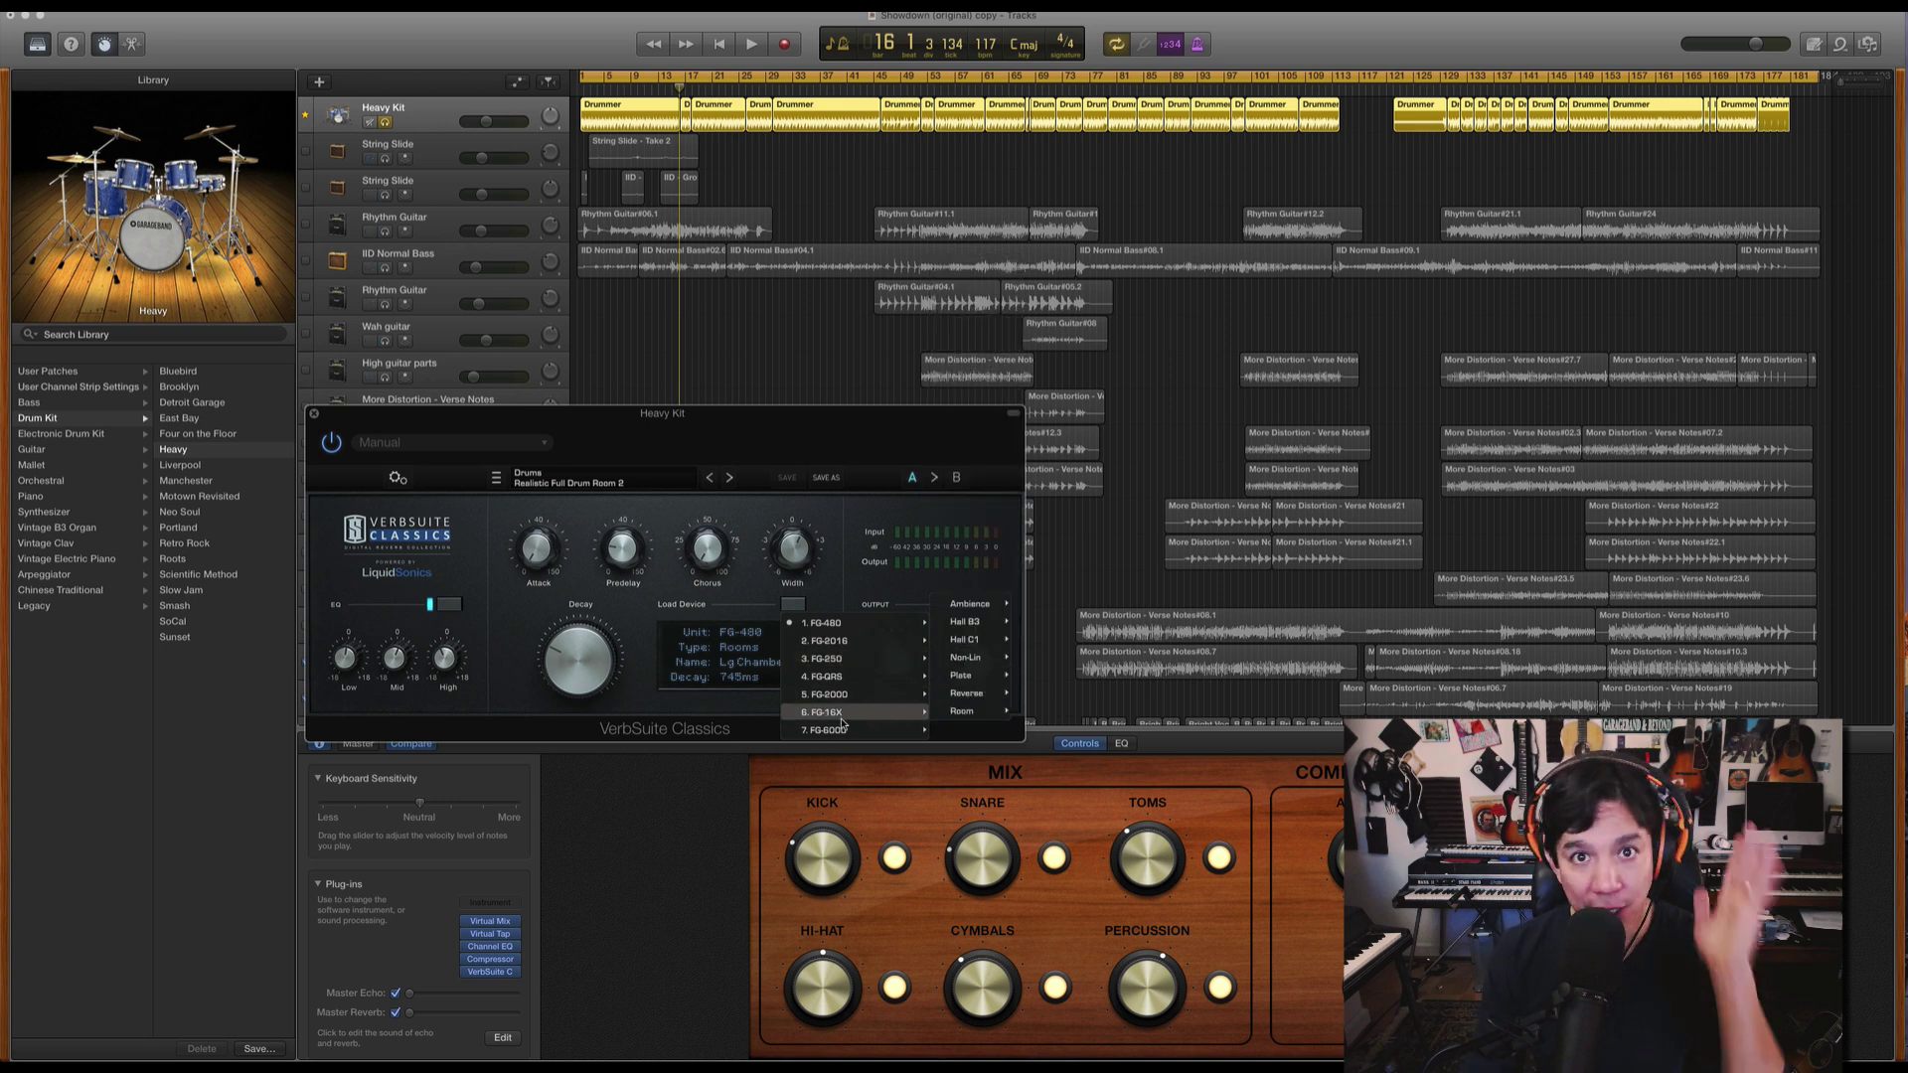
pyautogui.click(803, 415)
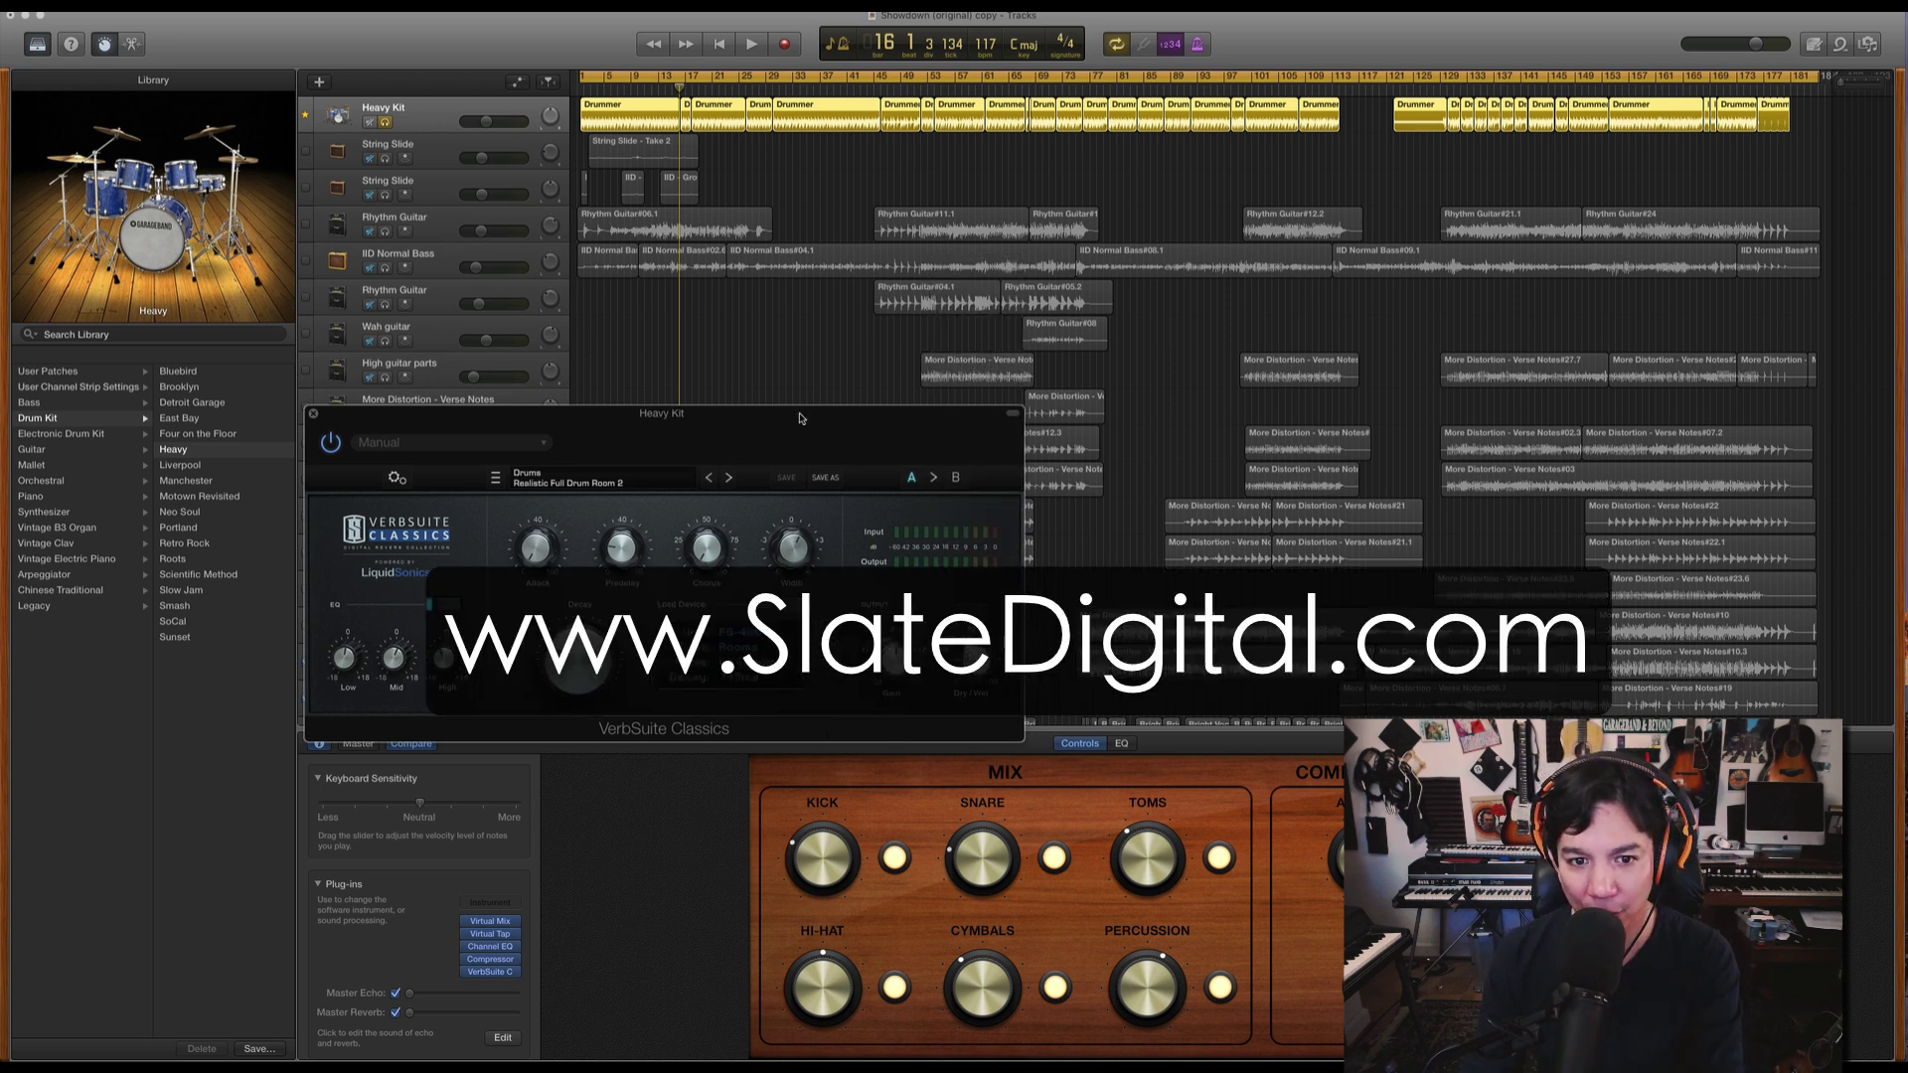
# Close the VerbSuite Classics window and view the options of the Heavy Kit track's next plug-in slot without choosing any.
pyautogui.click(314, 415)
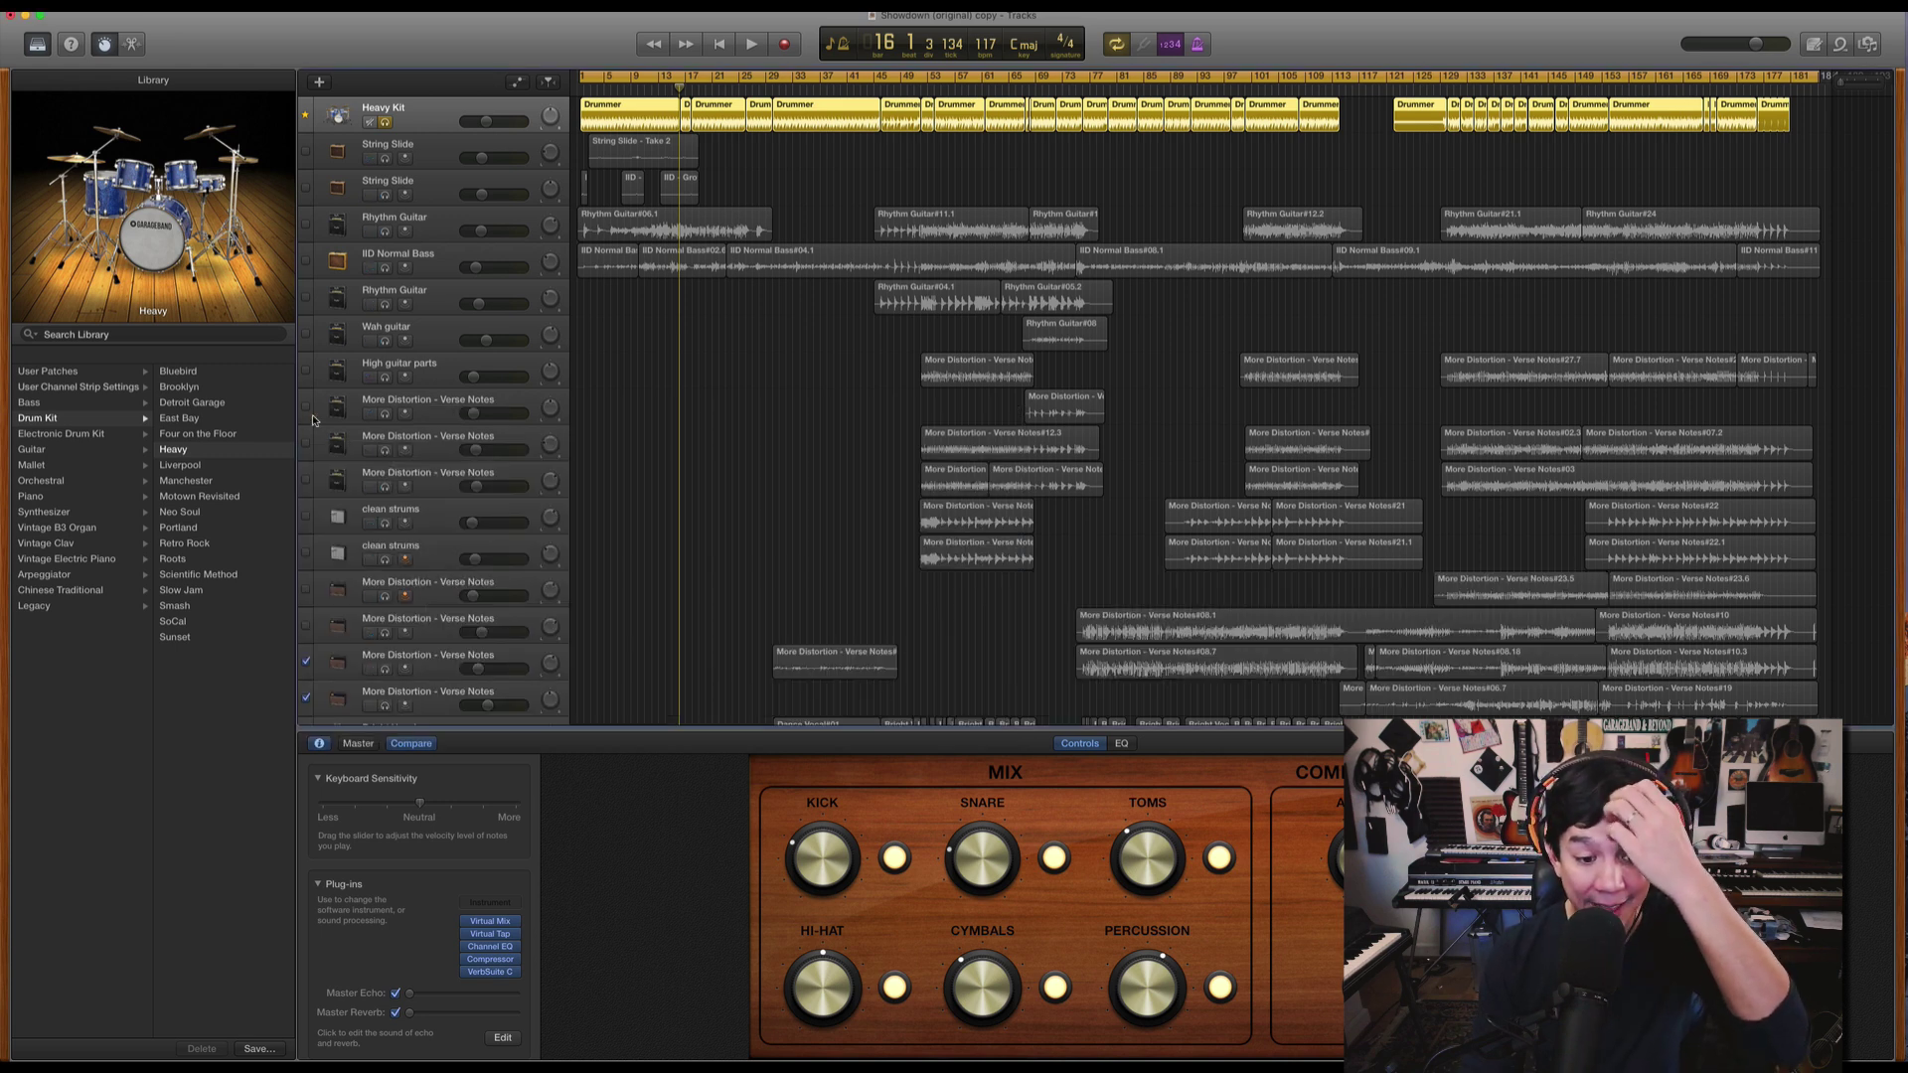
pyautogui.click(497, 984)
pyautogui.click(633, 896)
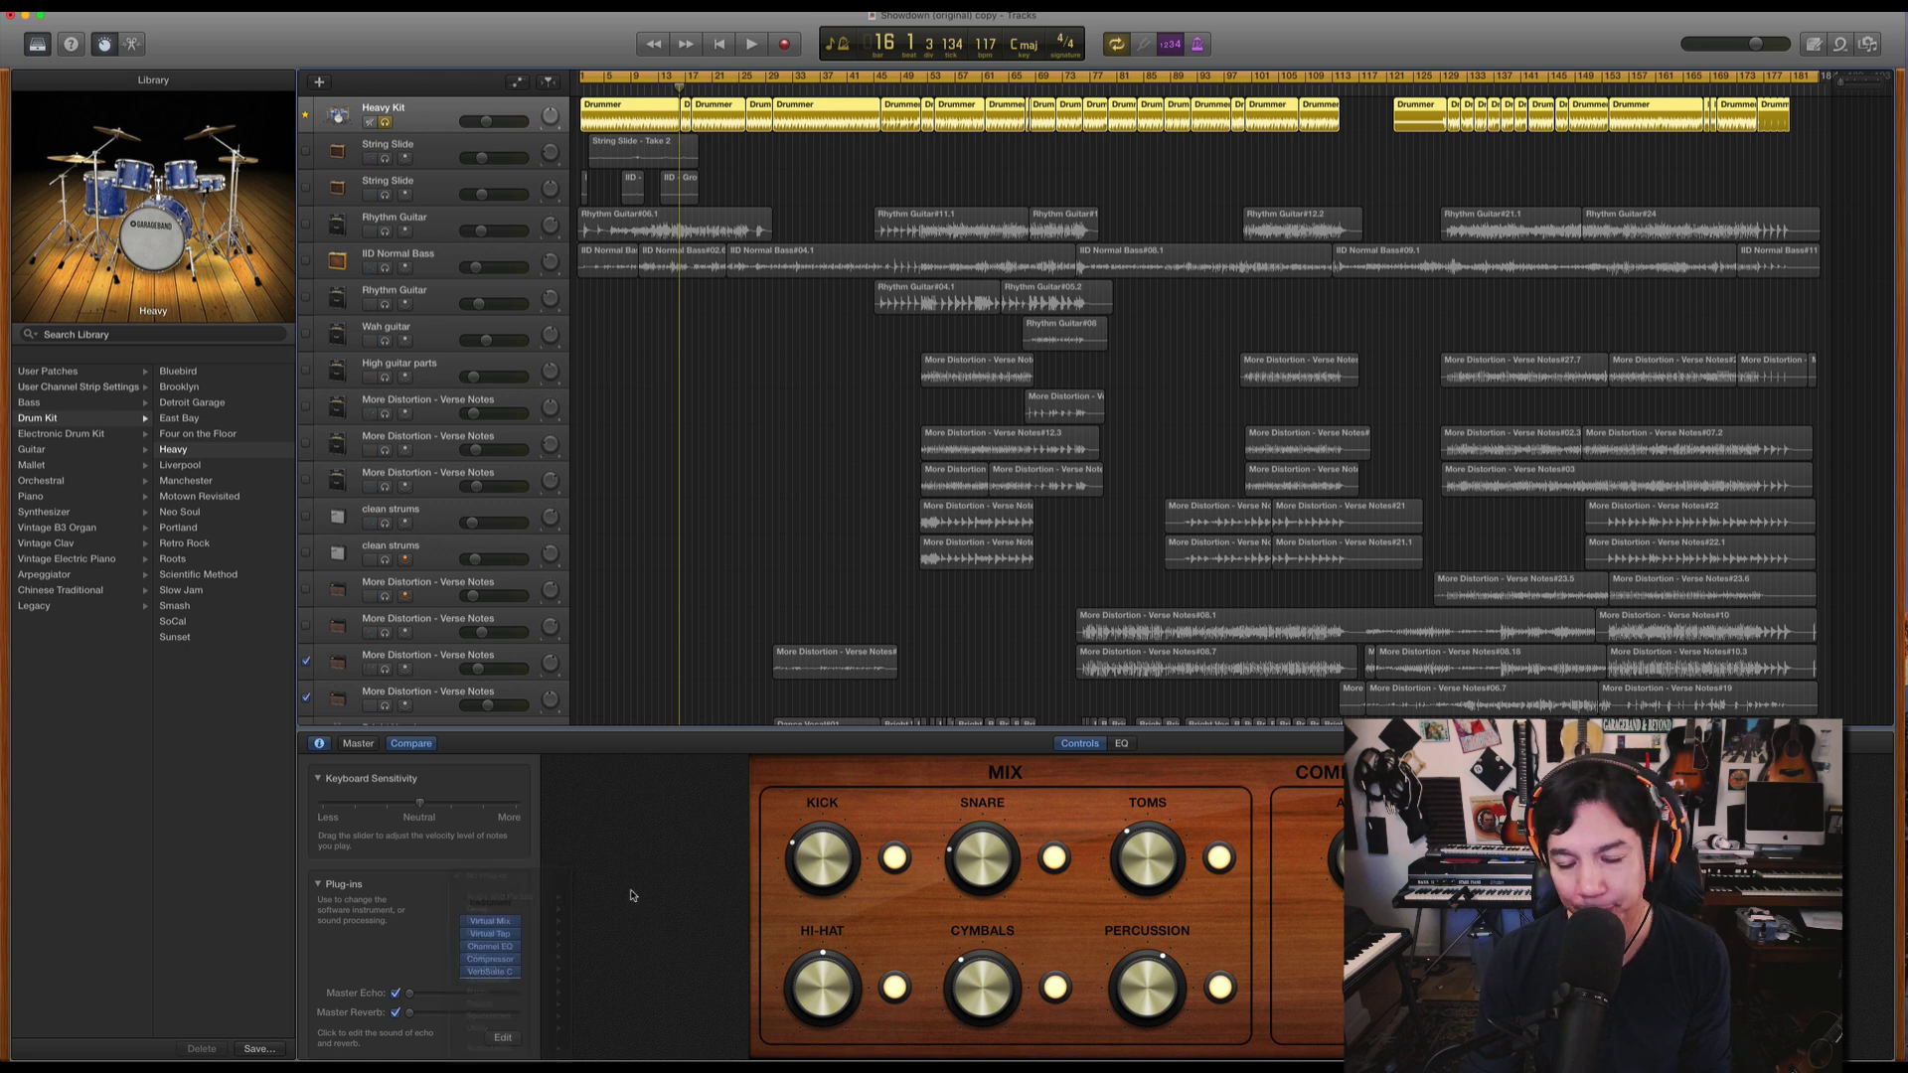